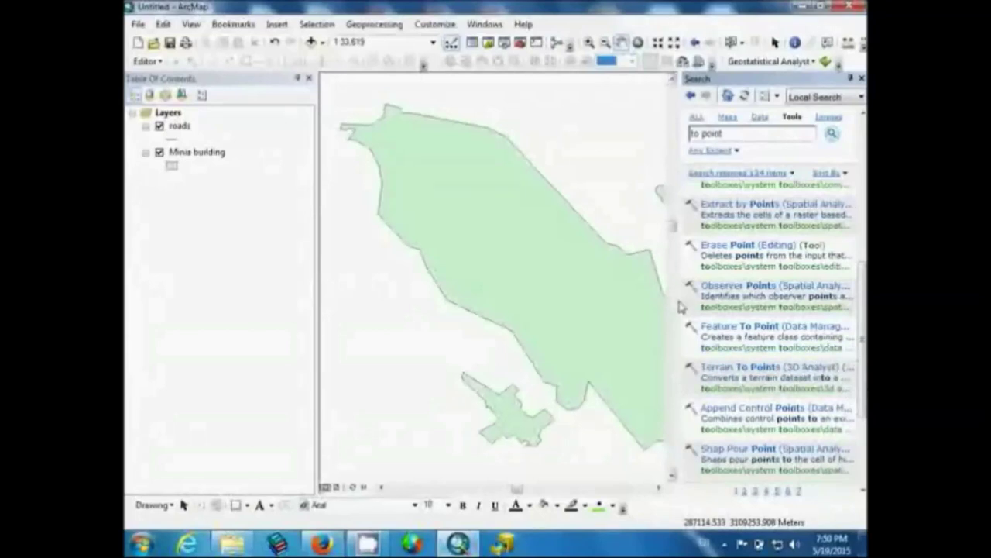
Step: Review the tool search results for "to point" in a widened search pane, closing it when done
{"action": "left_click_drag", "start_coordinate": [678, 305], "coordinate": [507, 303]}
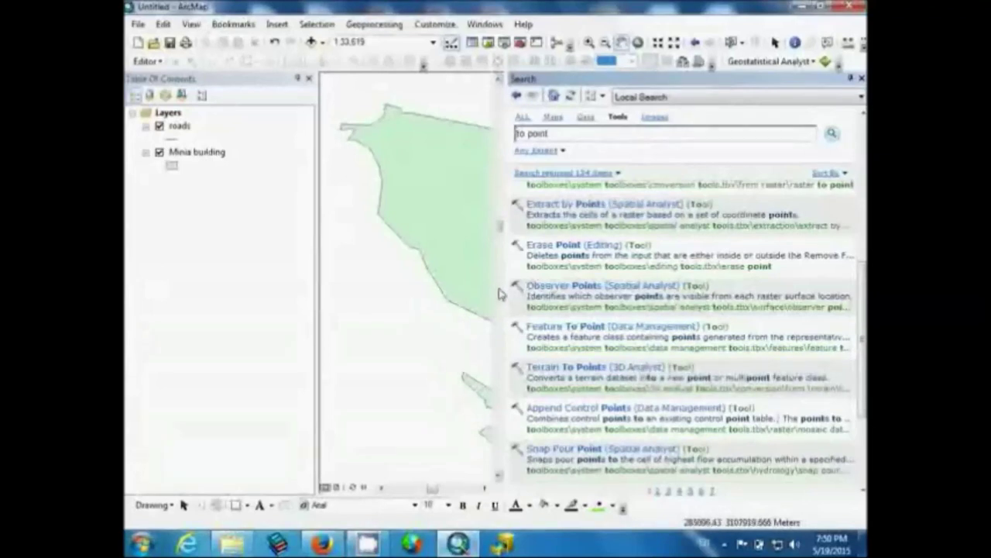
{"action": "left_click_drag", "start_coordinate": [443, 302], "coordinate": [404, 303]}
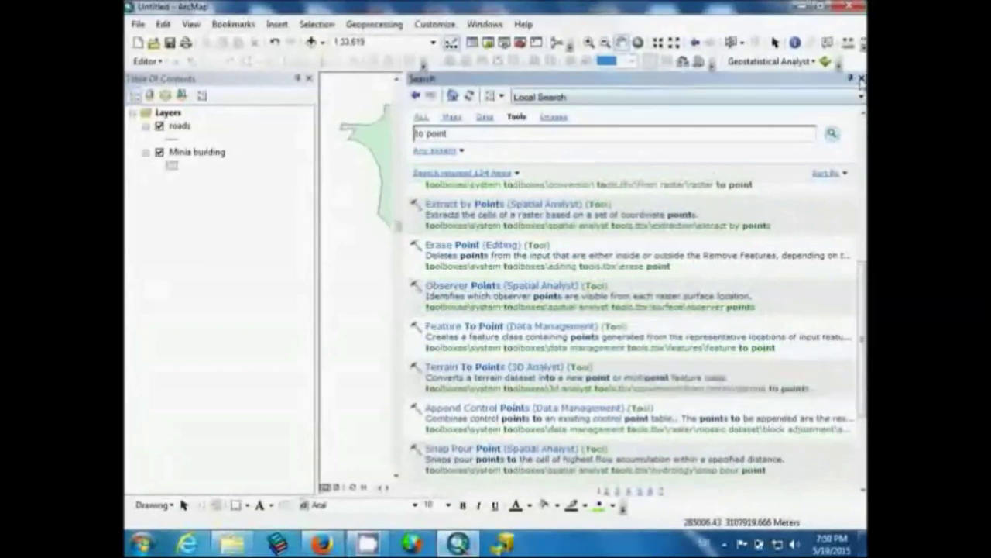
{"action": "left_click", "coordinate": [861, 79]}
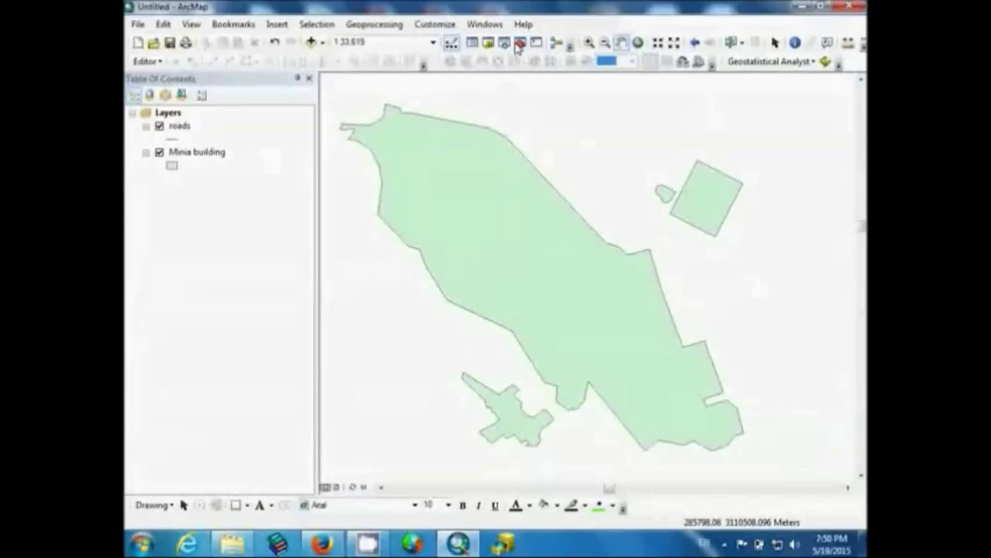
Step: Open the Feature To Point tool from the Features toolset of Data Management Tools
{"action": "left_click", "coordinate": [518, 43]}
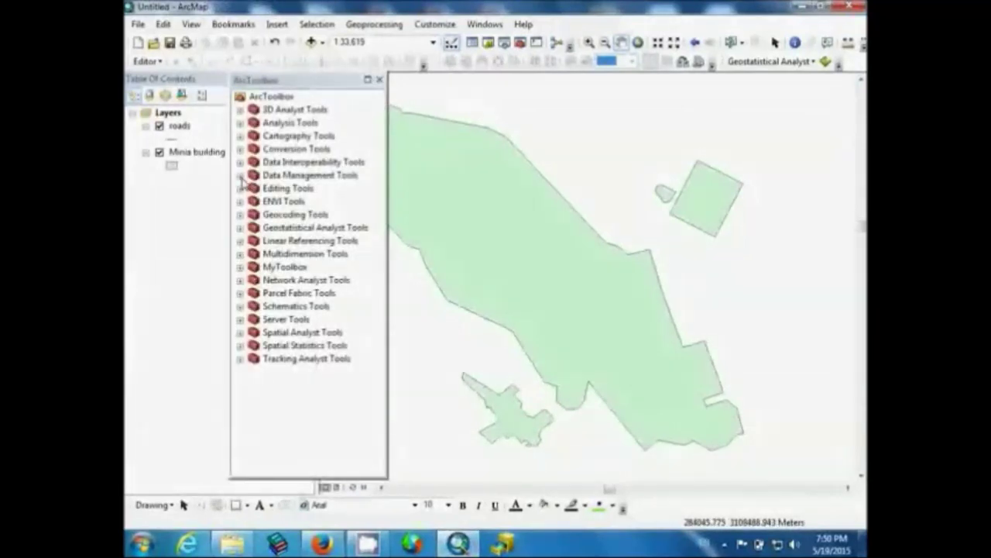
{"action": "left_click", "coordinate": [240, 176]}
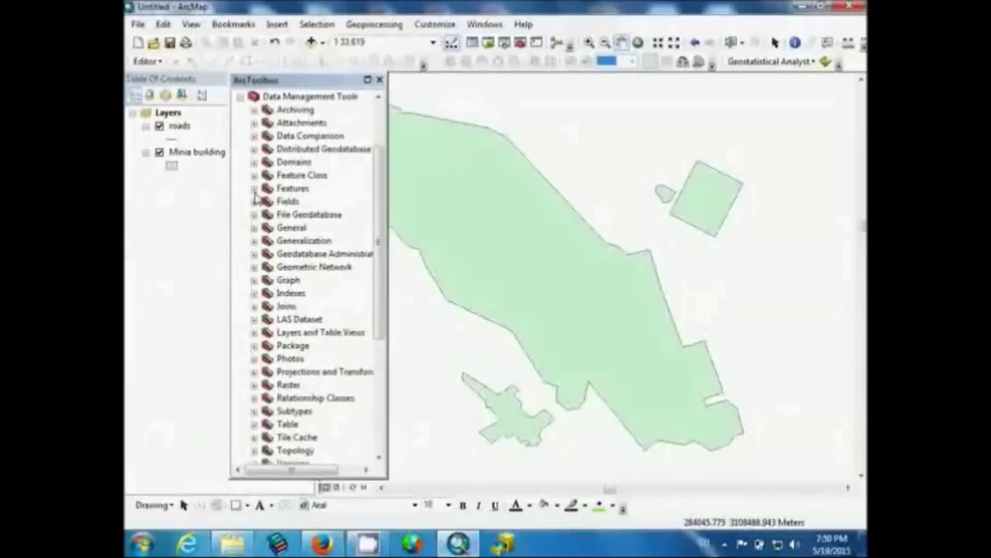
{"action": "left_click", "coordinate": [254, 189]}
{"action": "left_click", "coordinate": [340, 282]}
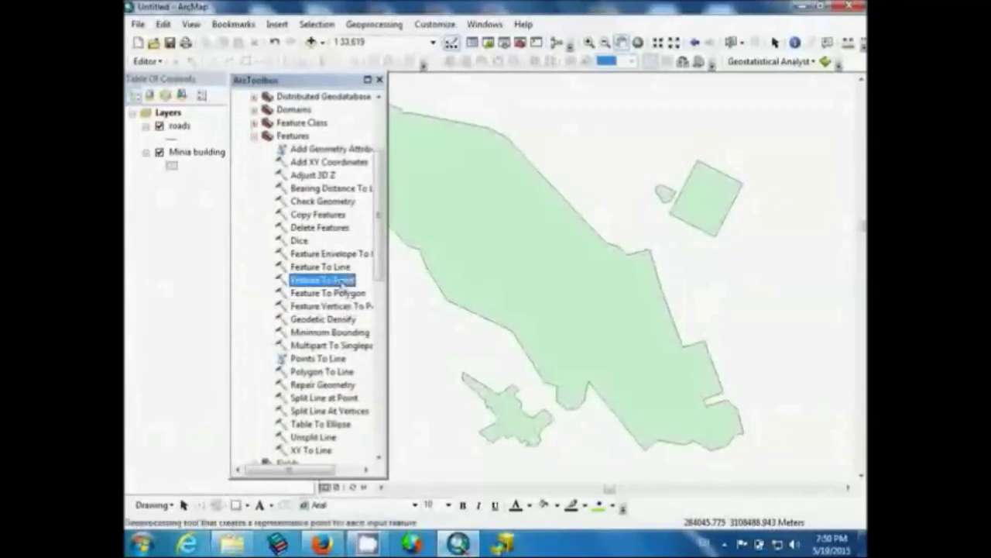
{"action": "double_click", "coordinate": [343, 284]}
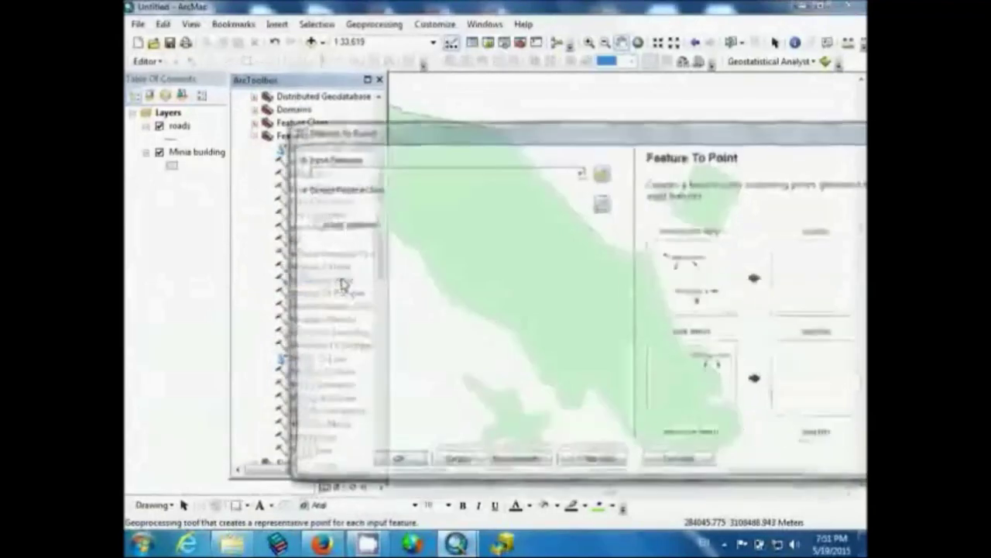
{"action": "left_click_drag", "start_coordinate": [603, 134], "coordinate": [465, 94]}
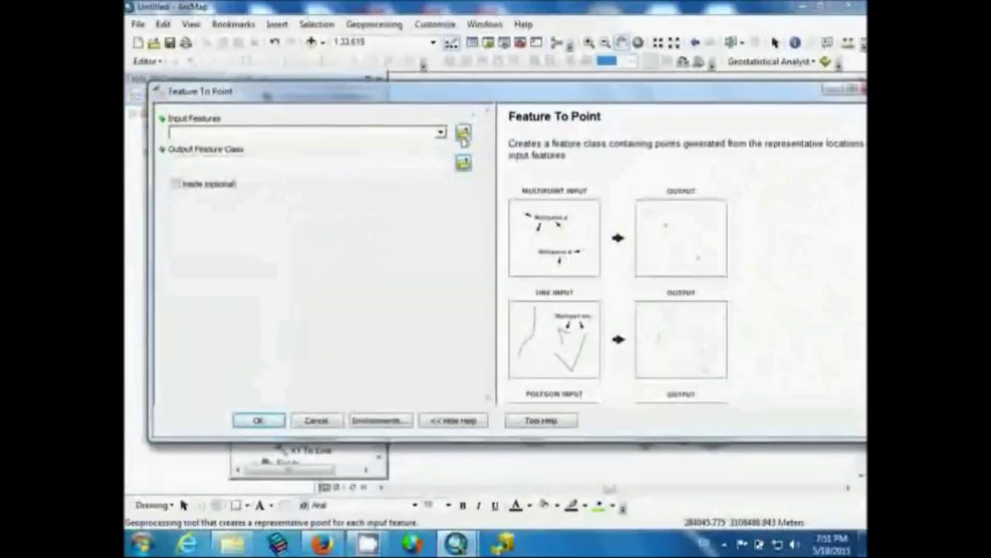
Step: Set Minia building as the input features for Feature To Point
{"action": "left_click", "coordinate": [440, 134]}
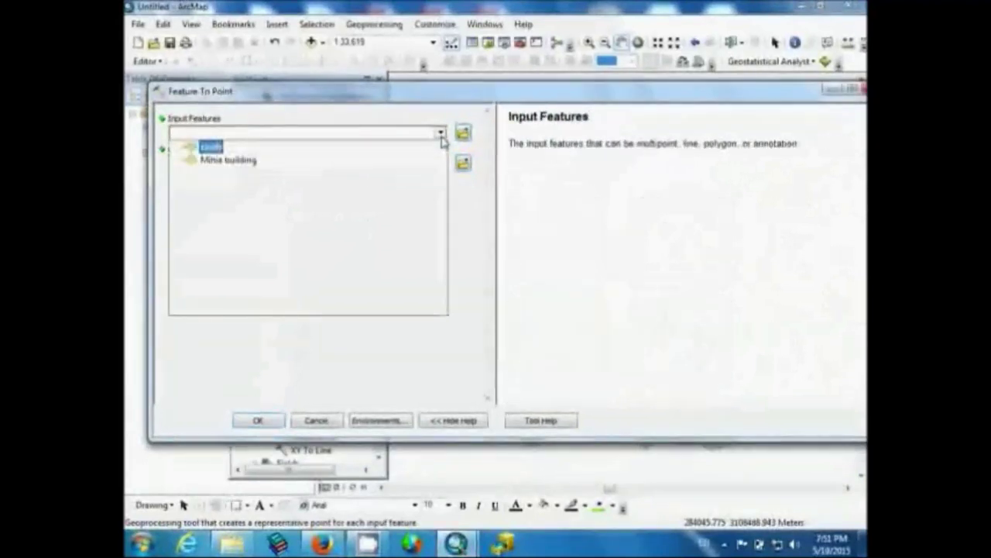
{"action": "left_click", "coordinate": [254, 161]}
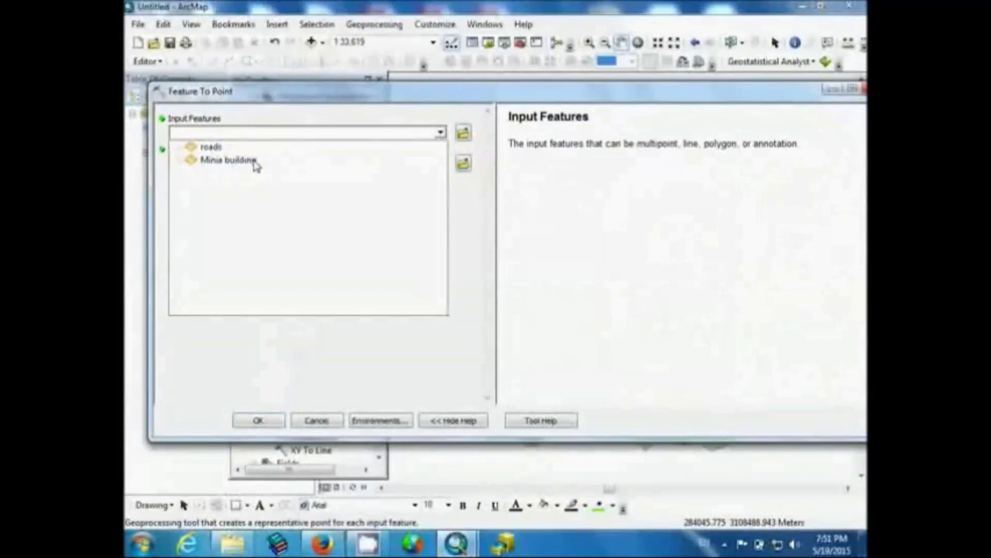
{"action": "left_click", "coordinate": [255, 161]}
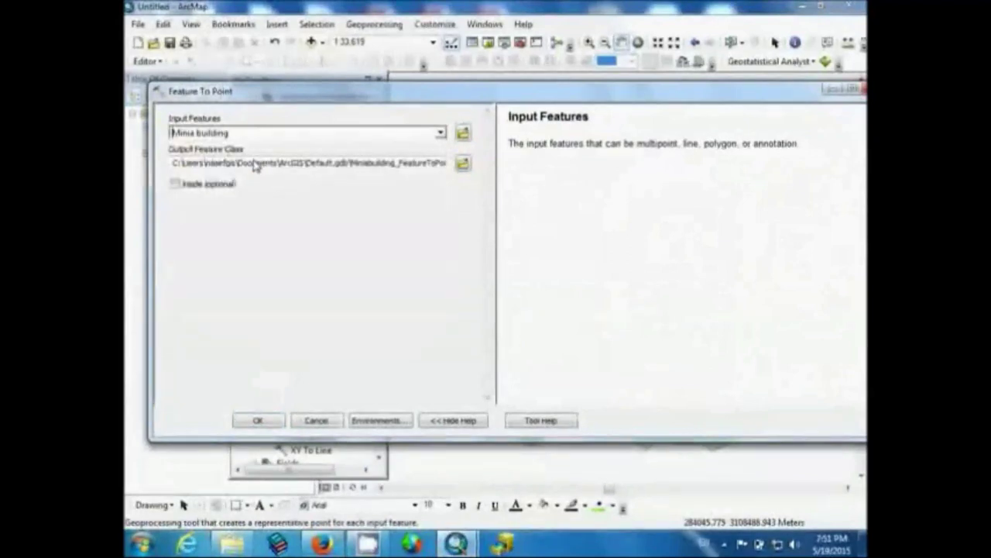
Step: Set the output feature class to "center" in the Urban growth and direction folder under D:\GIS Course
{"action": "left_click", "coordinate": [462, 164]}
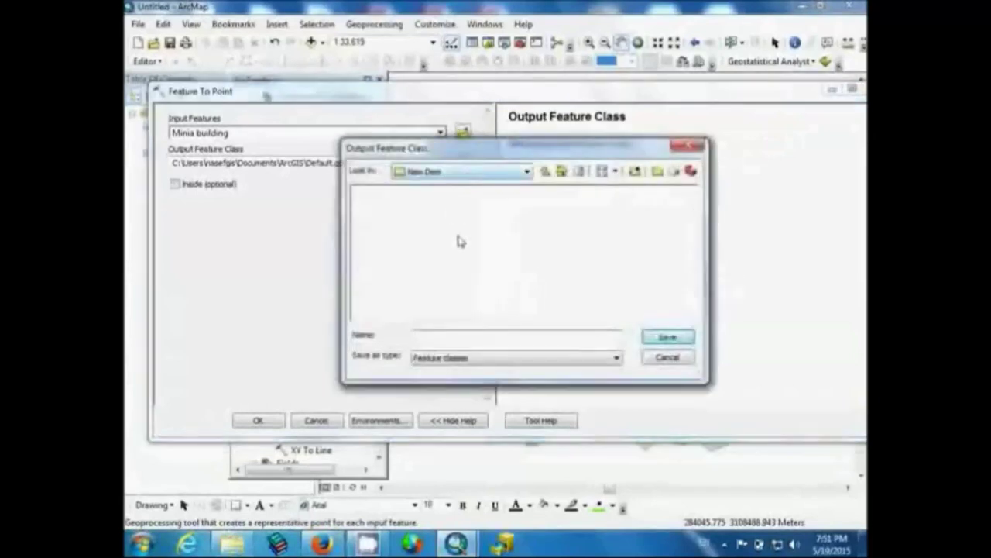
{"action": "left_click", "coordinate": [465, 173]}
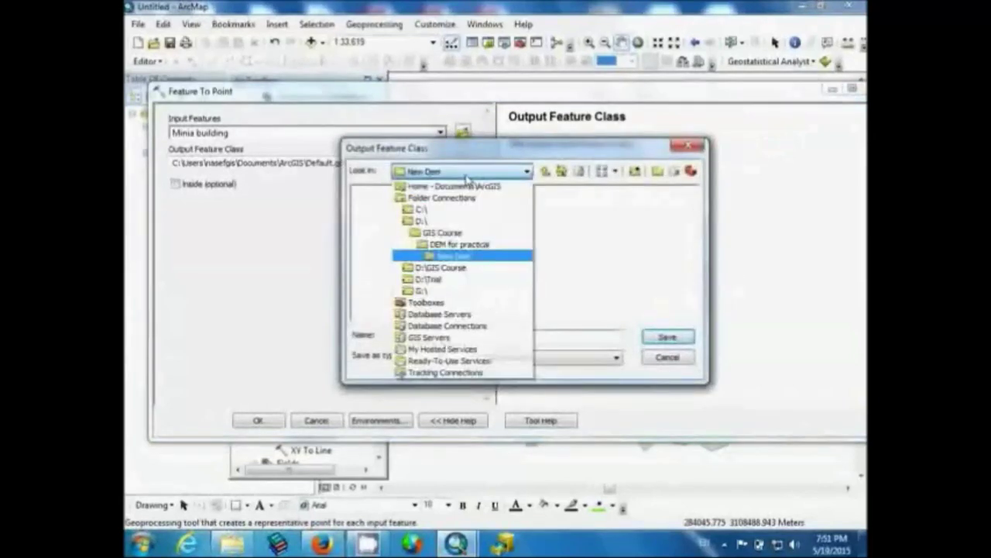
{"action": "left_click", "coordinate": [438, 233]}
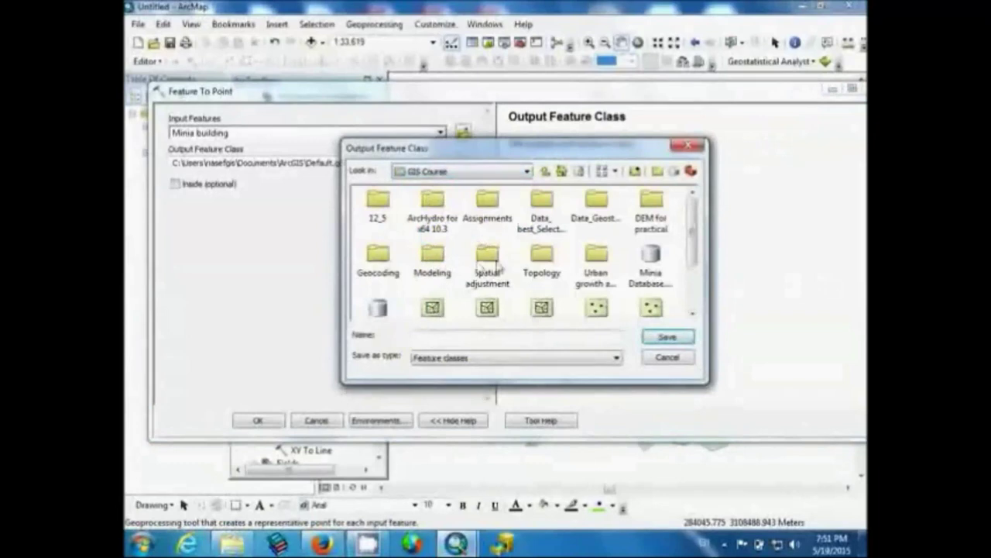
{"action": "double_click", "coordinate": [594, 260]}
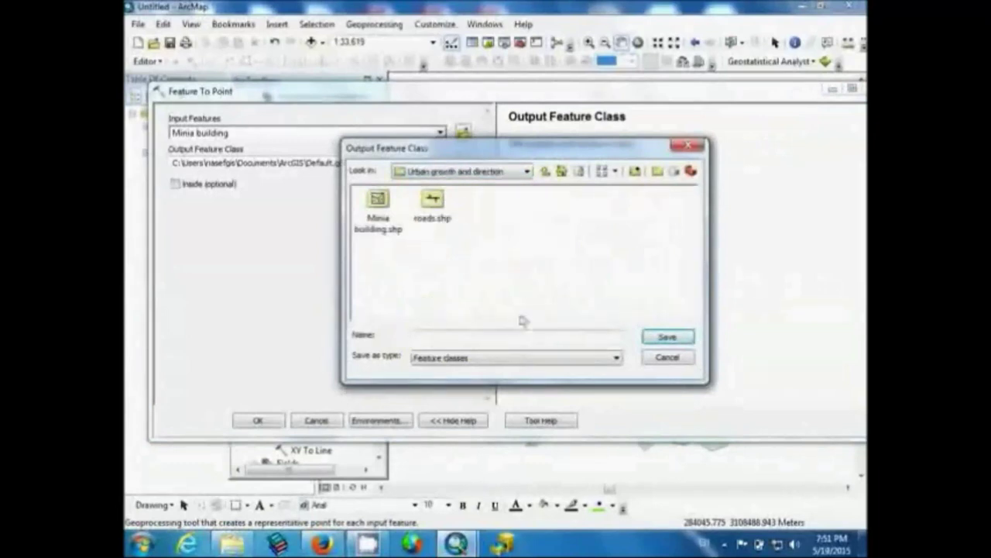
{"action": "left_click", "coordinate": [520, 339]}
{"action": "type", "text": "c"}
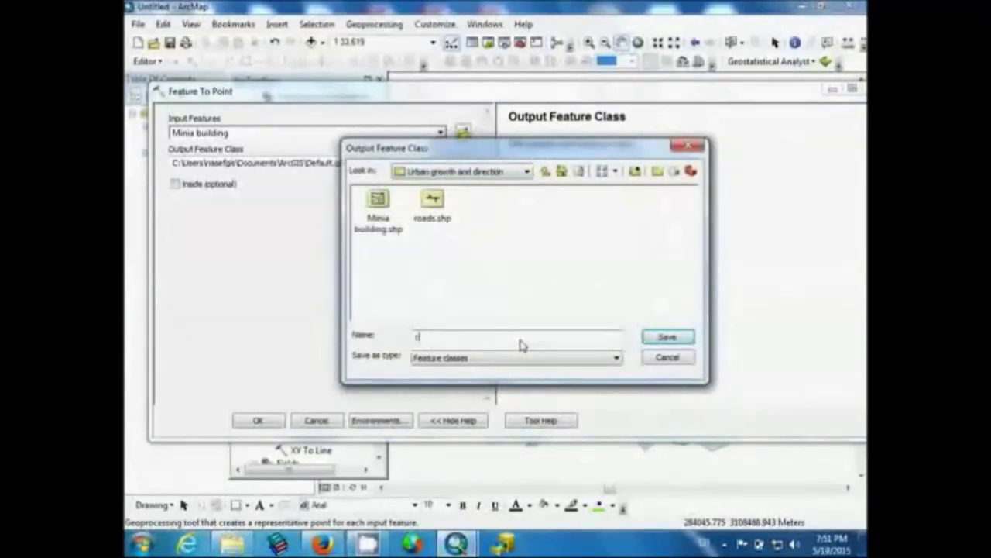
{"action": "type", "text": "enter"}
{"action": "left_click", "coordinate": [655, 336]}
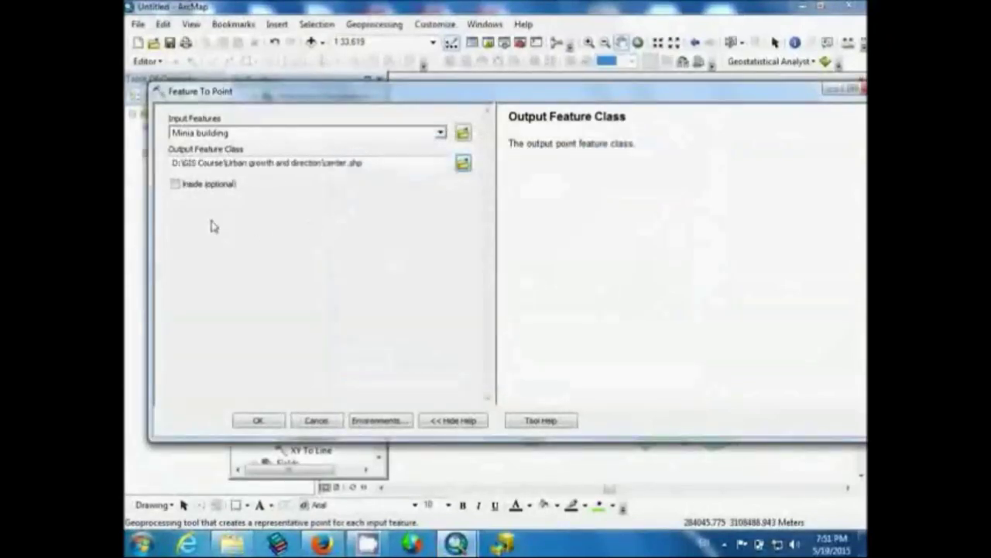
Step: Run Feature To Point with the Inside option unchecked and close the toolbox
{"action": "left_click", "coordinate": [176, 187]}
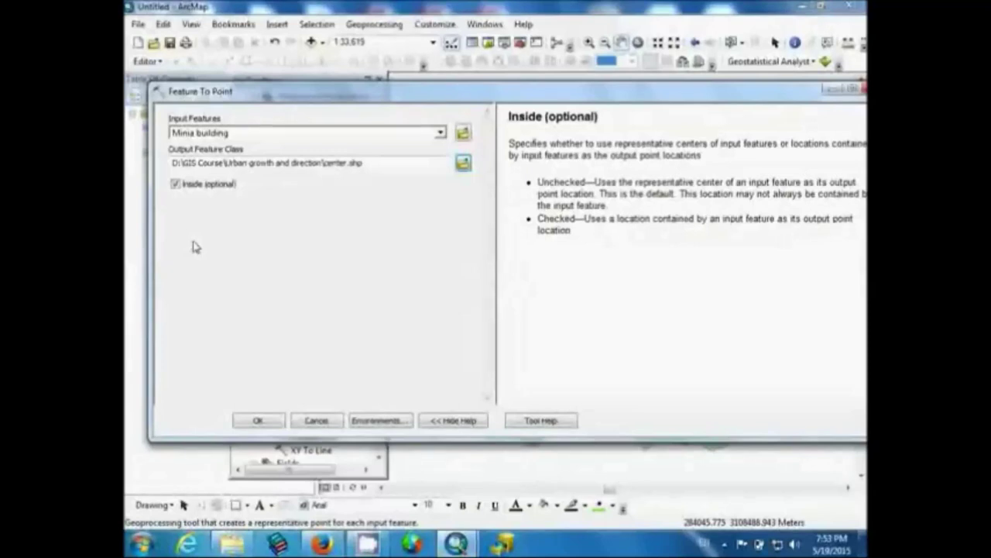
{"action": "left_click", "coordinate": [177, 186]}
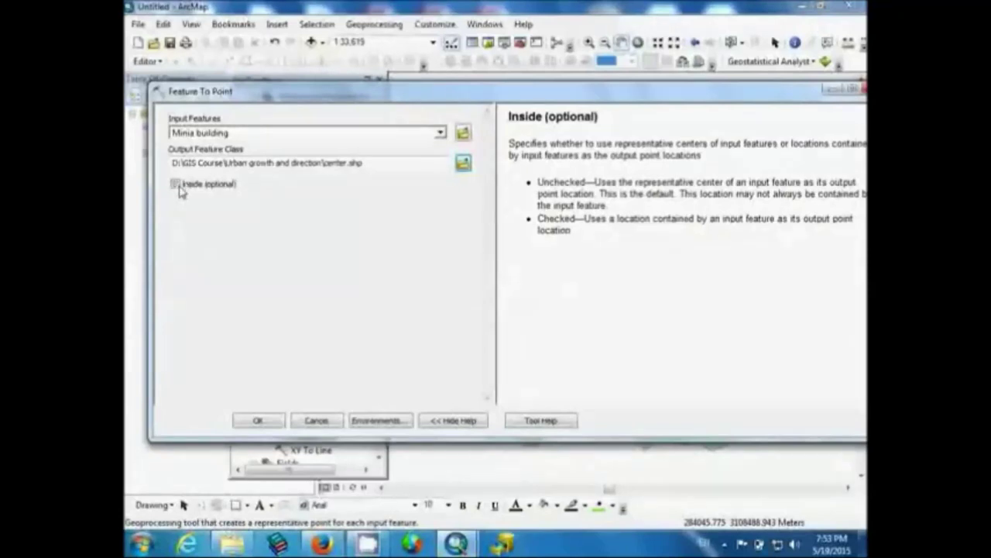
{"action": "left_click", "coordinate": [258, 420]}
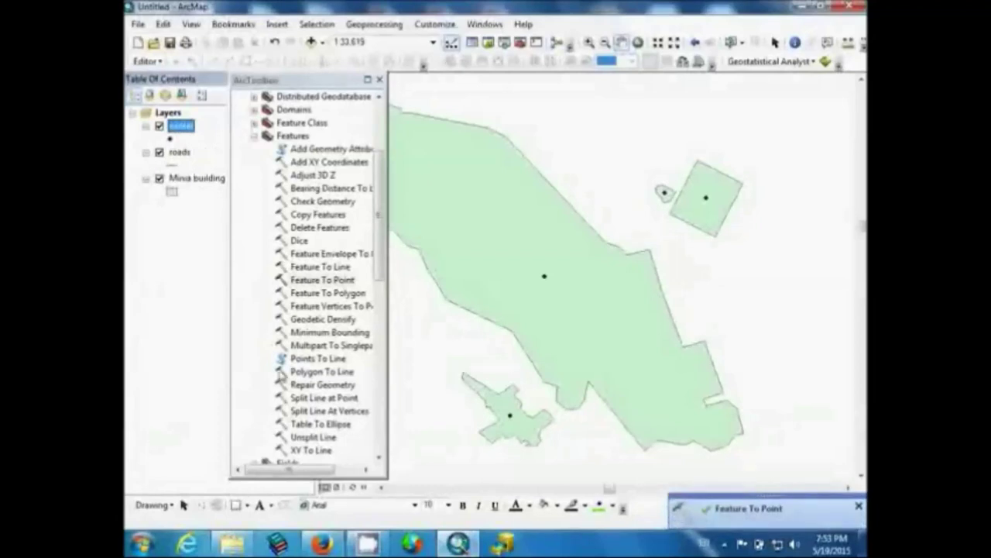
{"action": "left_click", "coordinate": [381, 80]}
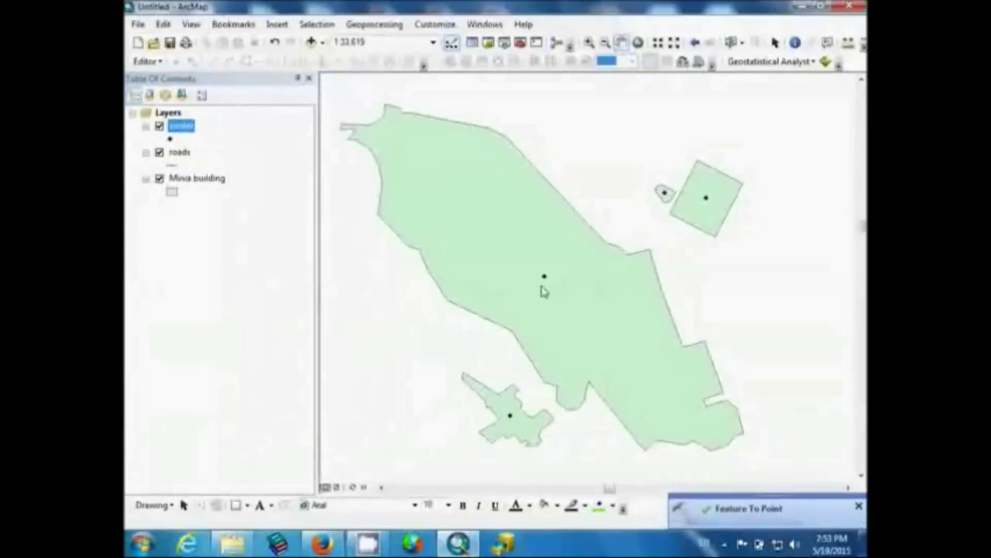
Step: Change the center layer's point symbol to Circle 2
{"action": "left_click", "coordinate": [170, 139]}
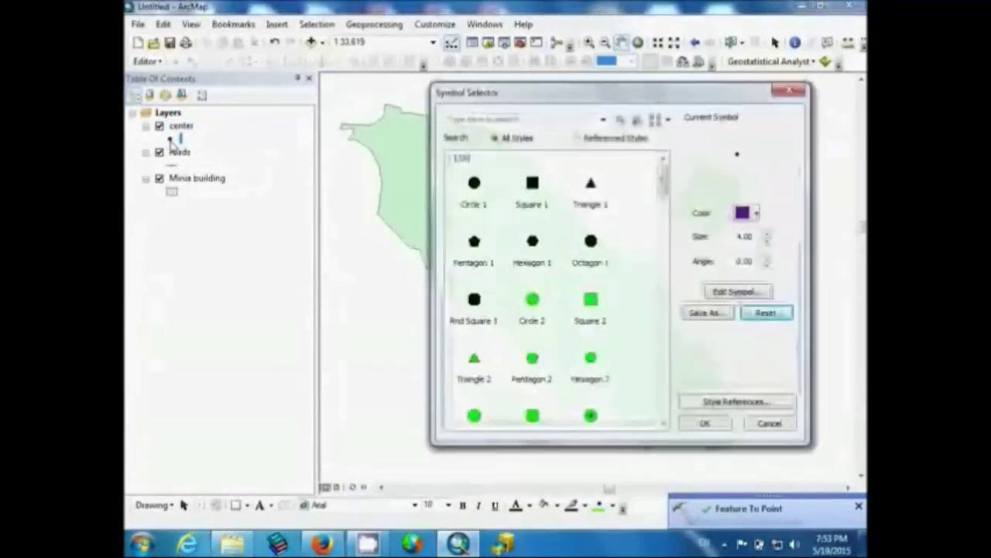
{"action": "left_click", "coordinate": [533, 301]}
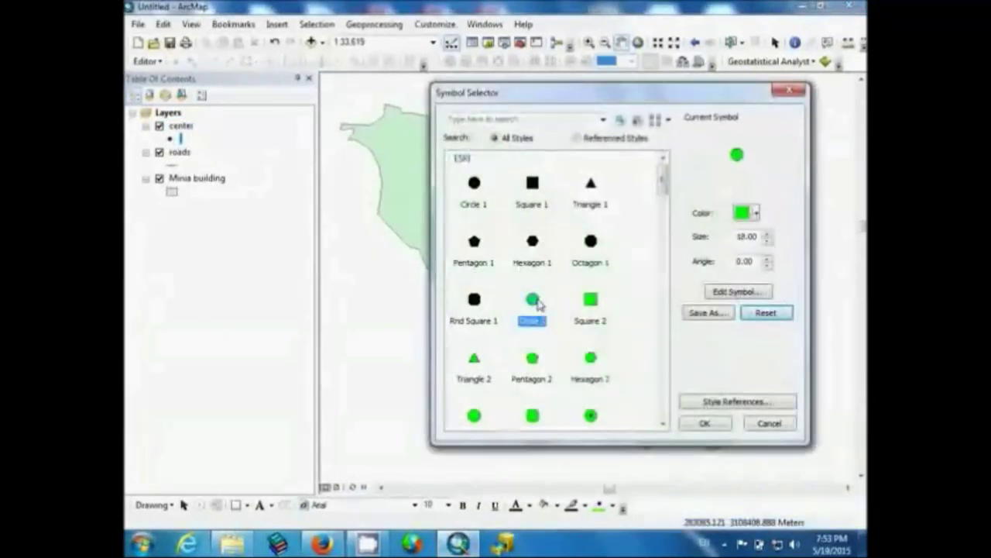
{"action": "left_click", "coordinate": [704, 423]}
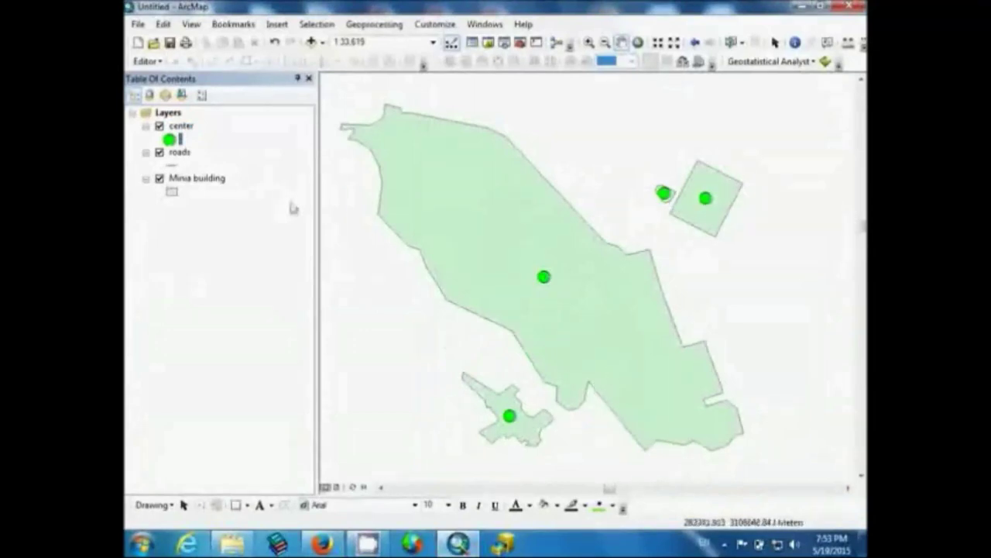
Step: Reduce the center layer's symbol size to 9
{"action": "left_click", "coordinate": [170, 140]}
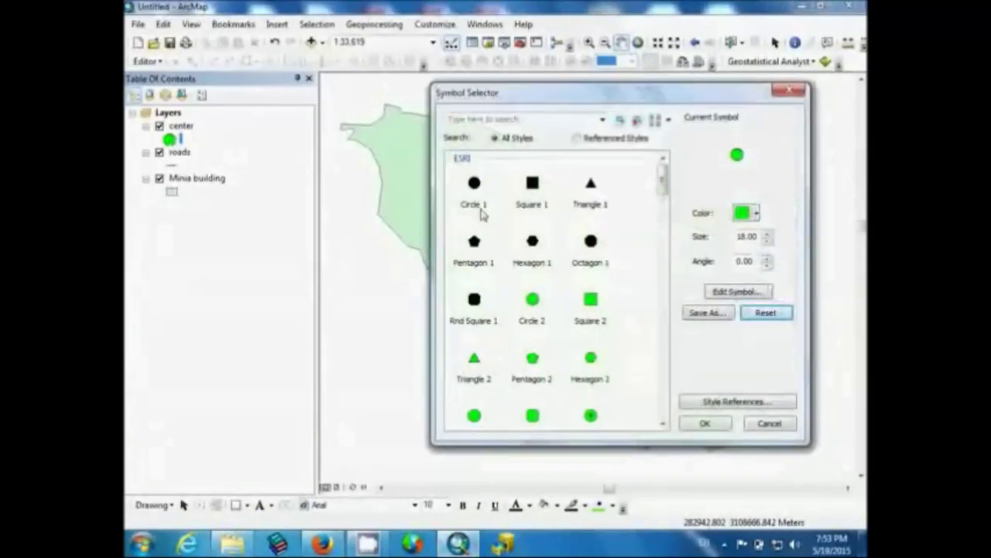
{"action": "left_click", "coordinate": [766, 243]}
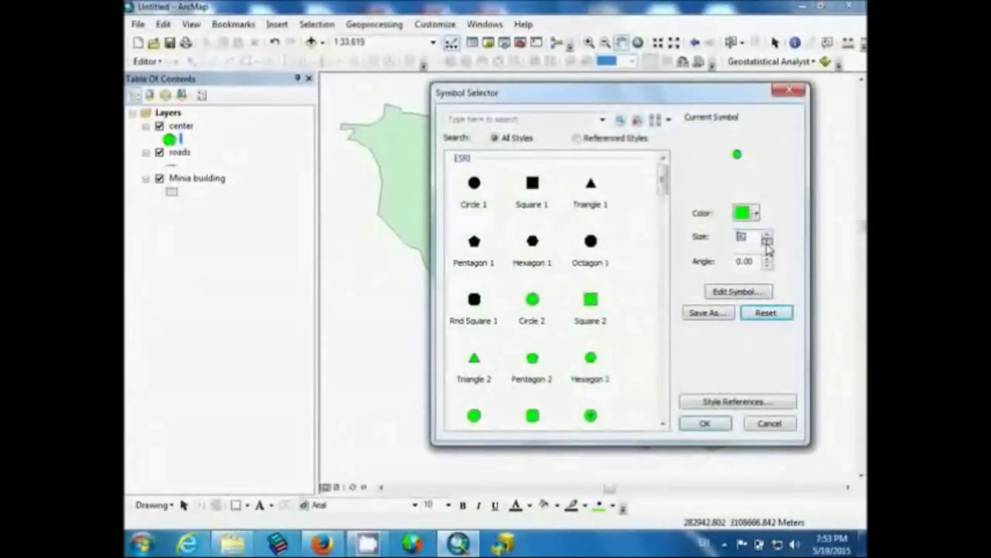
{"action": "left_click", "coordinate": [767, 243]}
{"action": "left_click", "coordinate": [704, 424]}
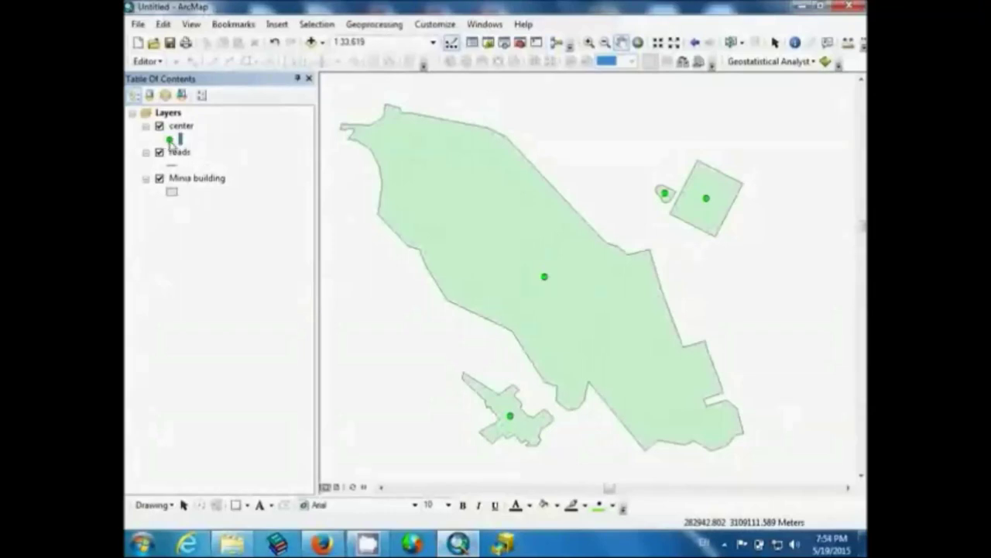
Step: Change the center layer's symbol color to red
{"action": "left_click", "coordinate": [169, 141]}
{"action": "left_click", "coordinate": [747, 219]}
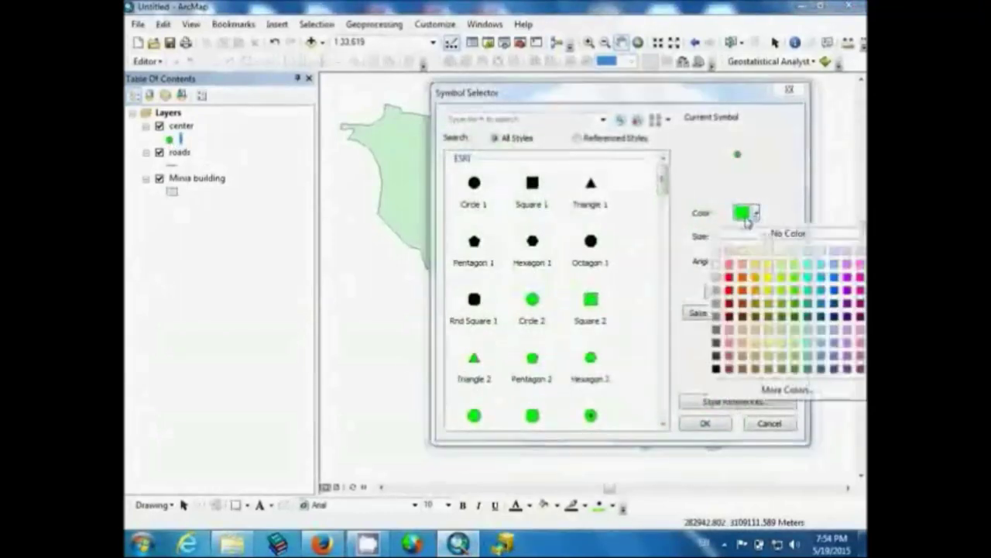
{"action": "left_click", "coordinate": [729, 289]}
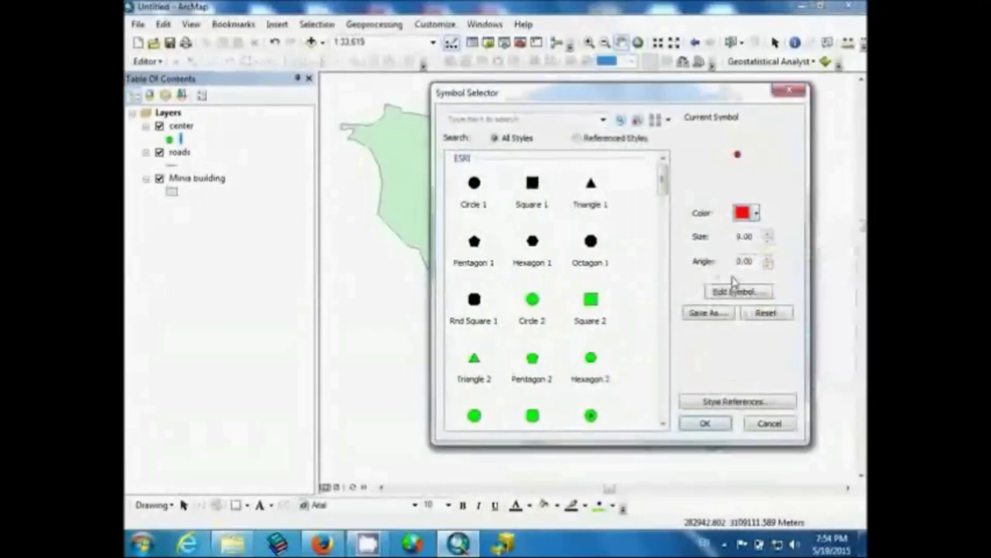
{"action": "left_click", "coordinate": [705, 425]}
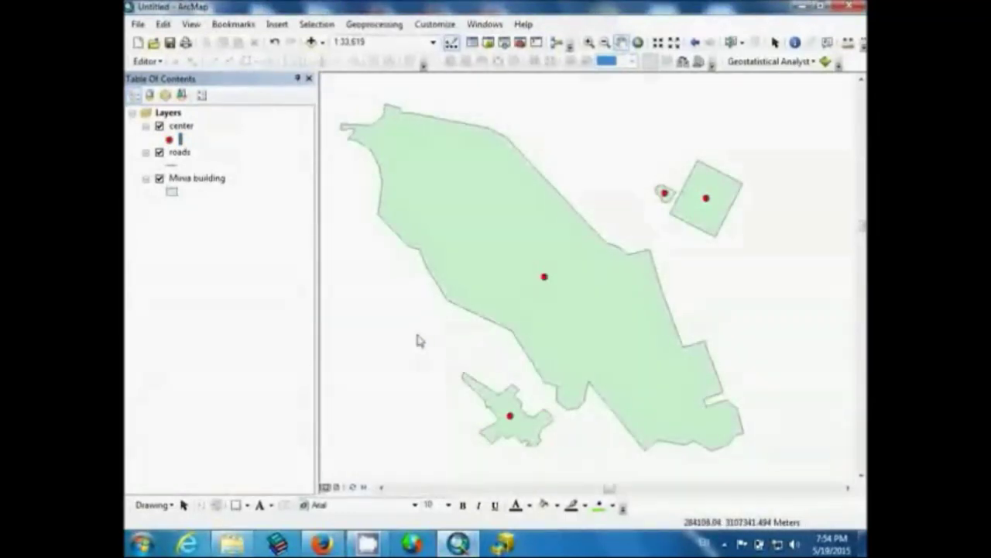
Step: Examine the attribute tables of the center and roads layers, closing each one
{"action": "right_click", "coordinate": [183, 133]}
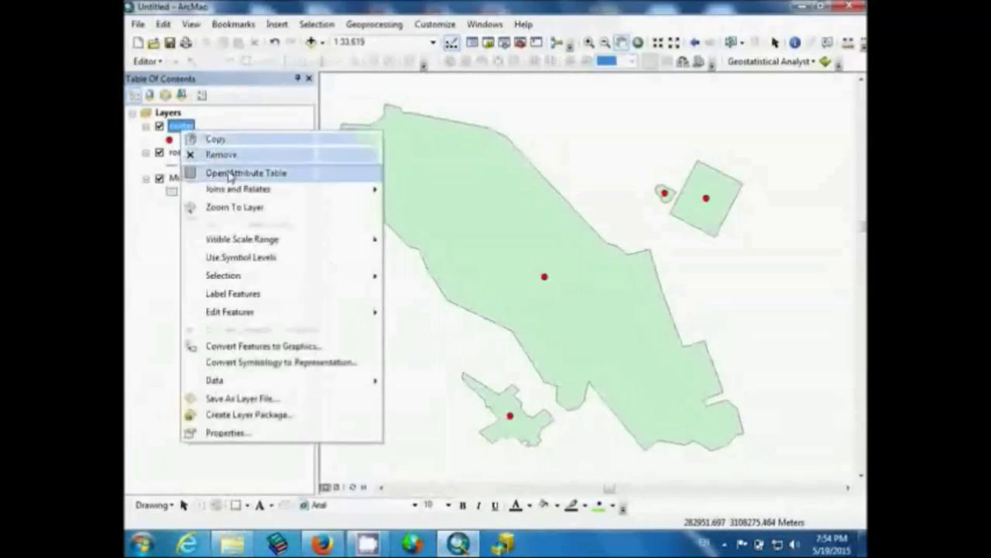
{"action": "left_click", "coordinate": [229, 171]}
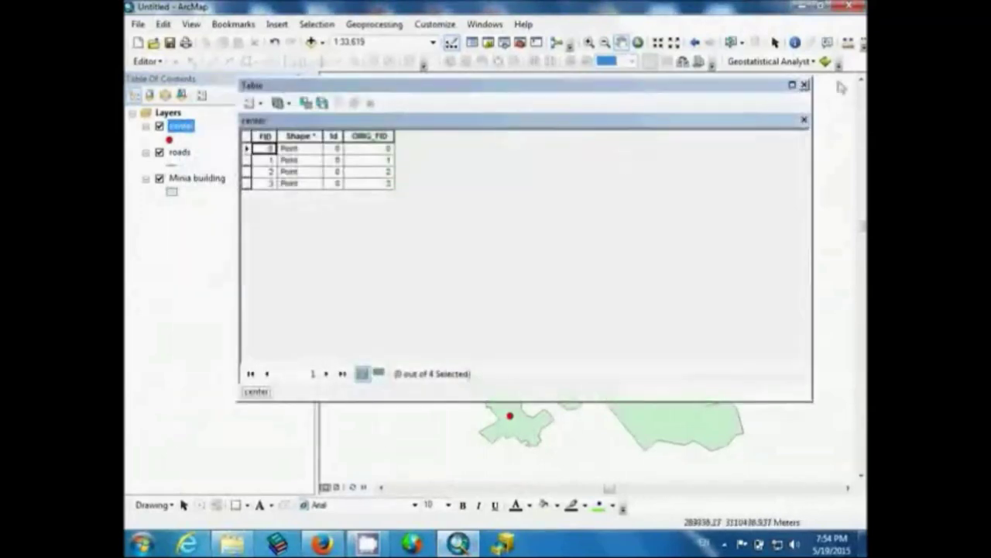
{"action": "left_click", "coordinate": [804, 85]}
{"action": "left_click", "coordinate": [183, 152]}
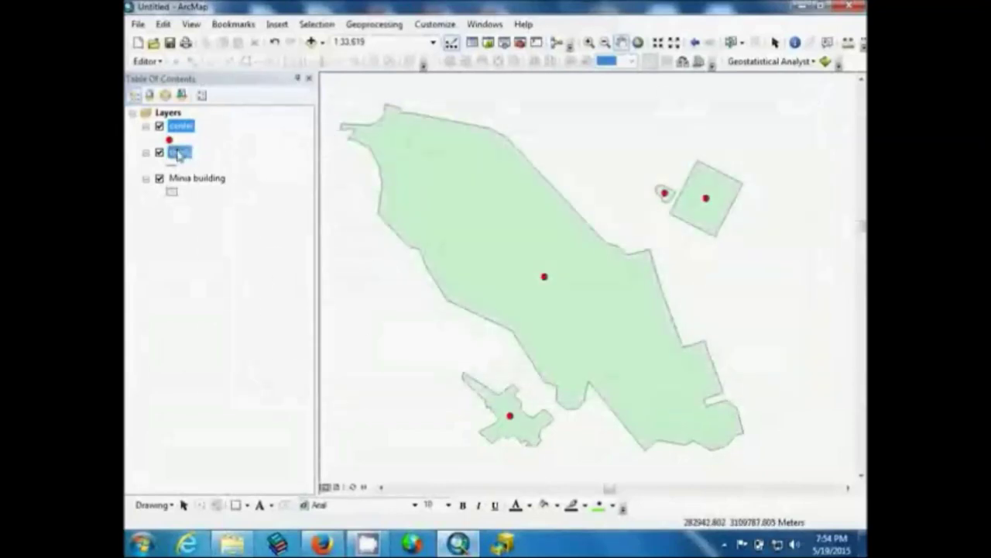
{"action": "right_click", "coordinate": [193, 153]}
{"action": "left_click", "coordinate": [258, 197]}
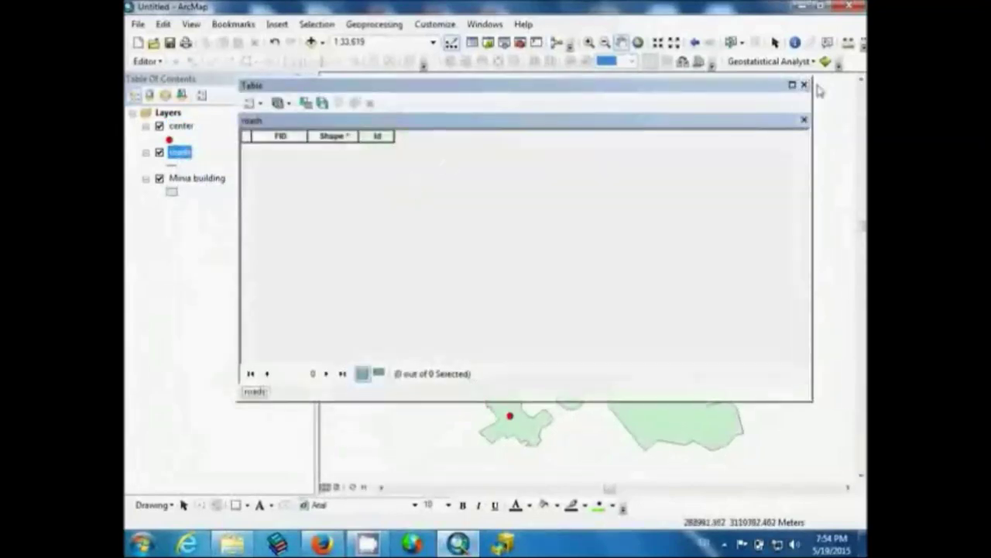
{"action": "left_click", "coordinate": [805, 85]}
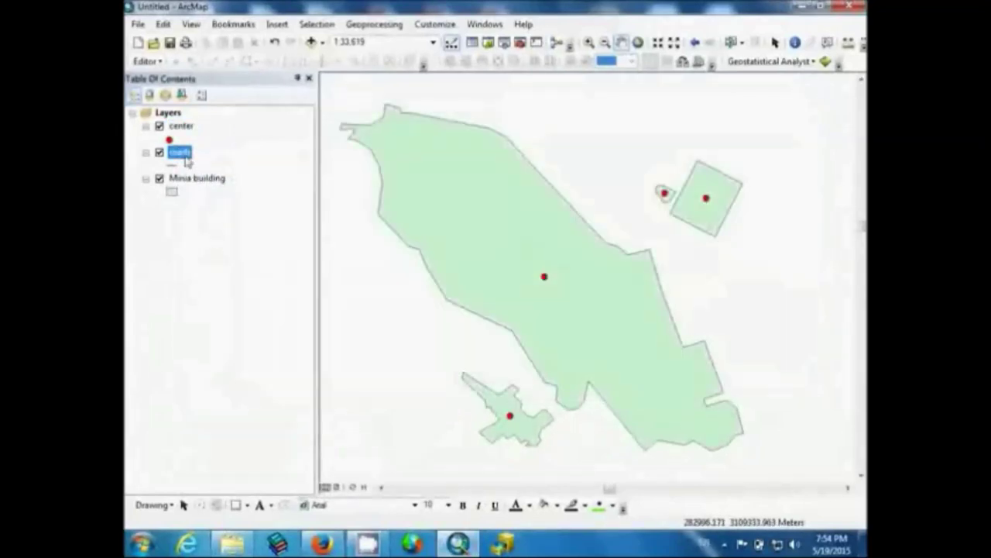
Step: Start an edit session and choose the roads template with the Line construction tool for creating features
{"action": "left_click", "coordinate": [211, 203]}
{"action": "left_click", "coordinate": [146, 61]}
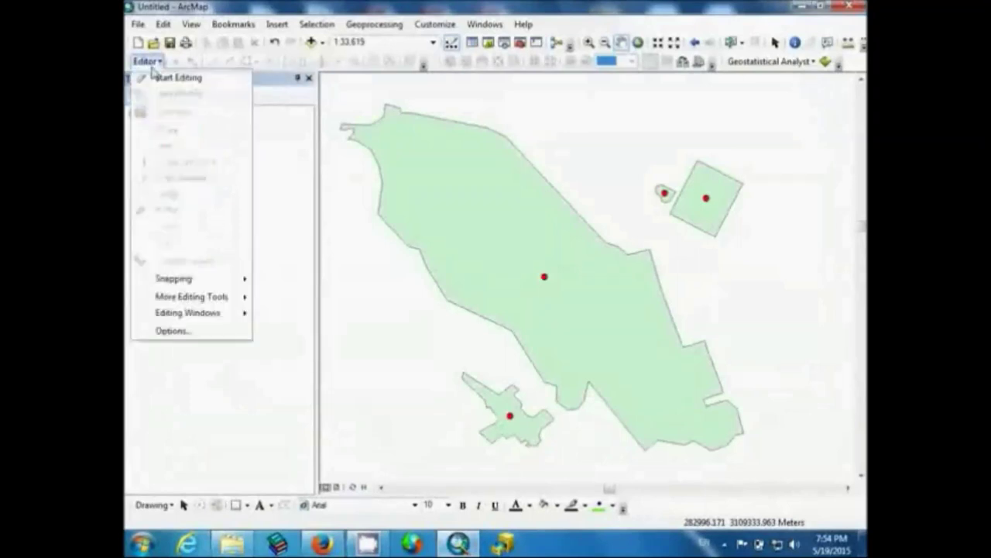
{"action": "left_click", "coordinate": [157, 79]}
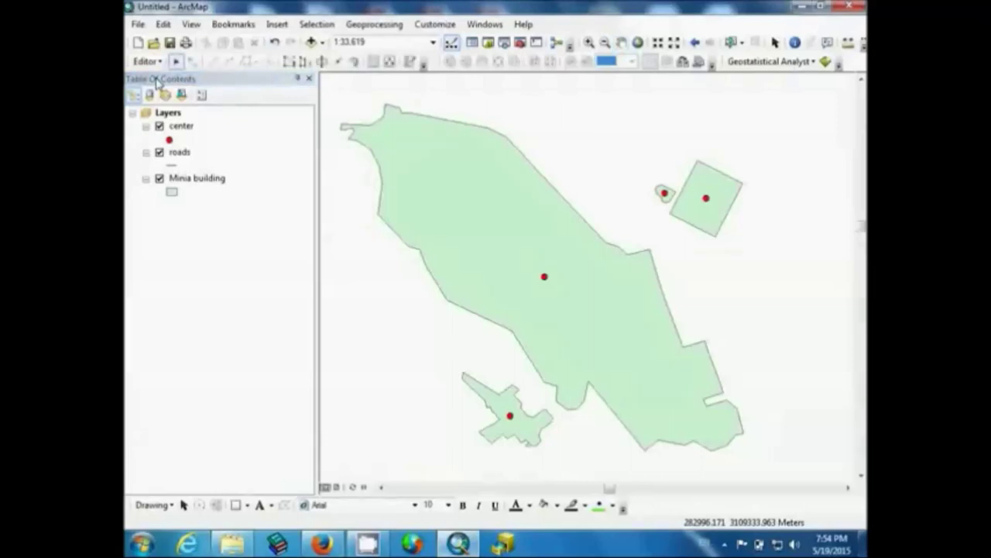
{"action": "left_click", "coordinate": [410, 61]}
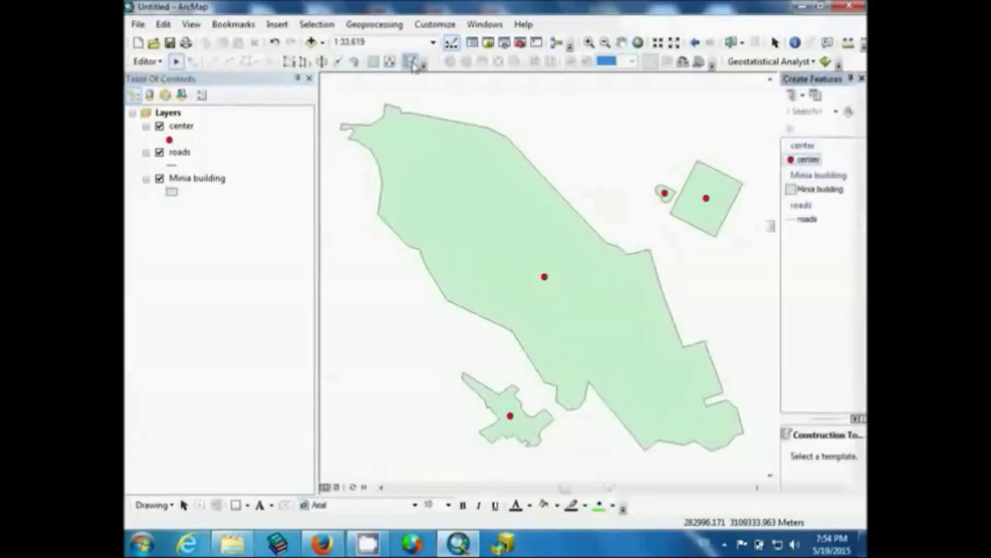
{"action": "left_click", "coordinate": [808, 220]}
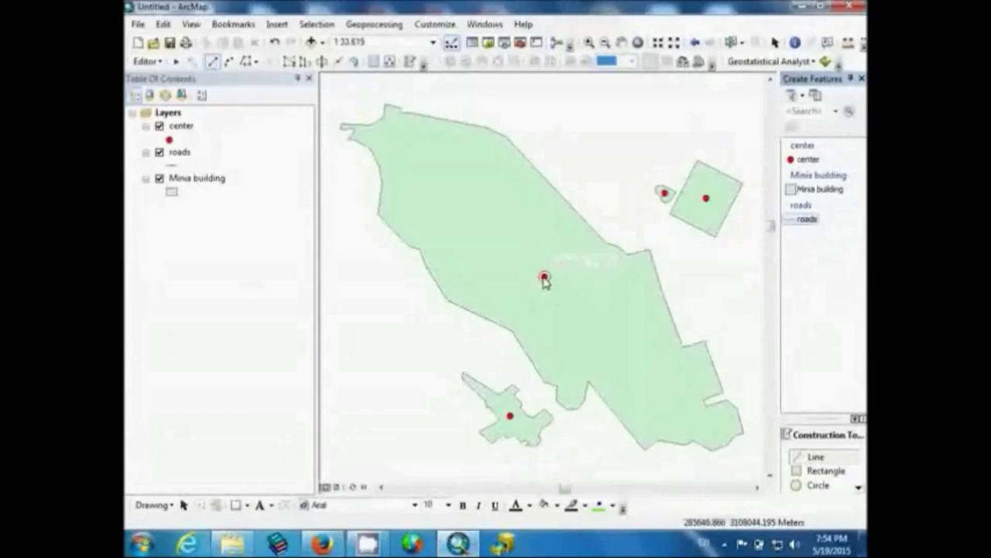
Step: Draw a roads line about 2030 m long due north from the large polygon's center point, with its direction set to 90
{"action": "left_click", "coordinate": [544, 279]}
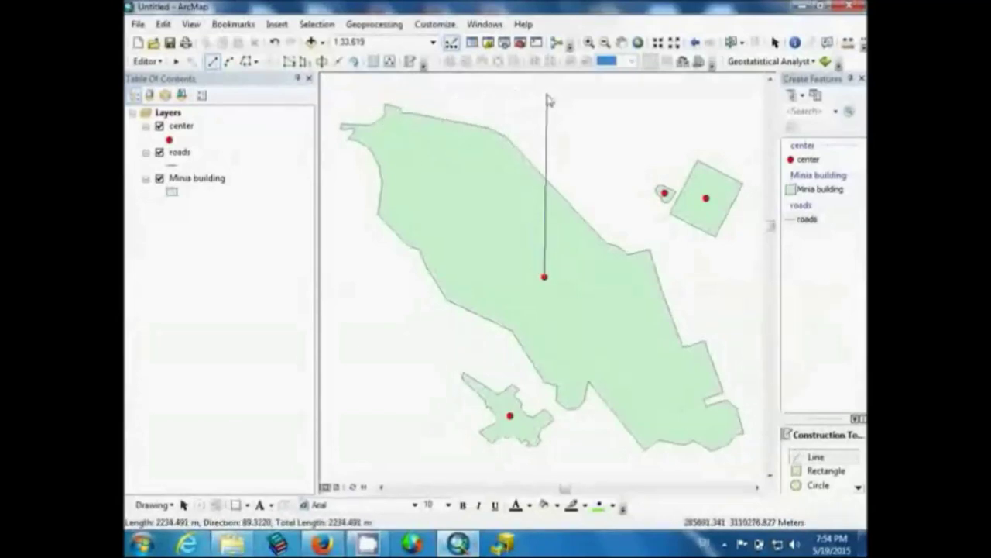
{"action": "right_click", "coordinate": [547, 99]}
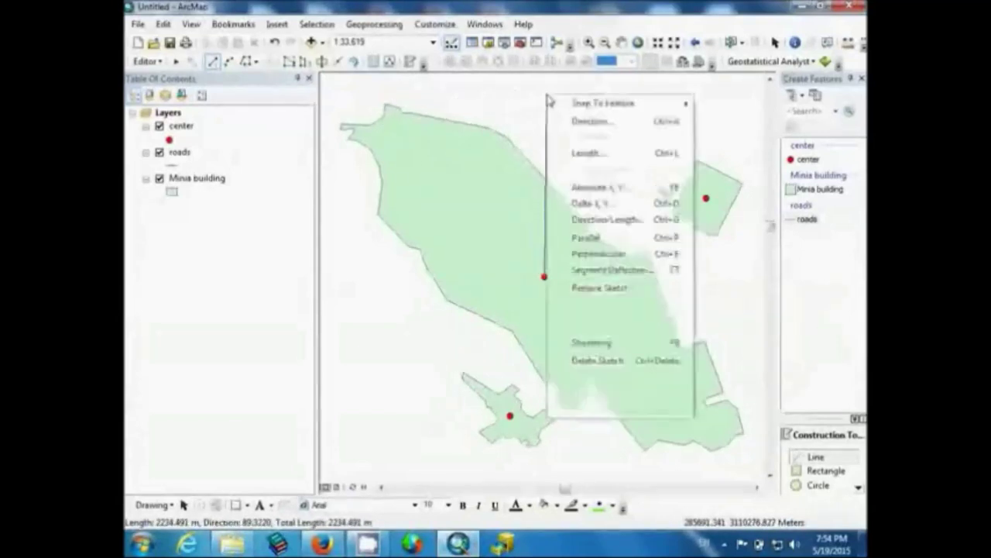
{"action": "left_click", "coordinate": [580, 123]}
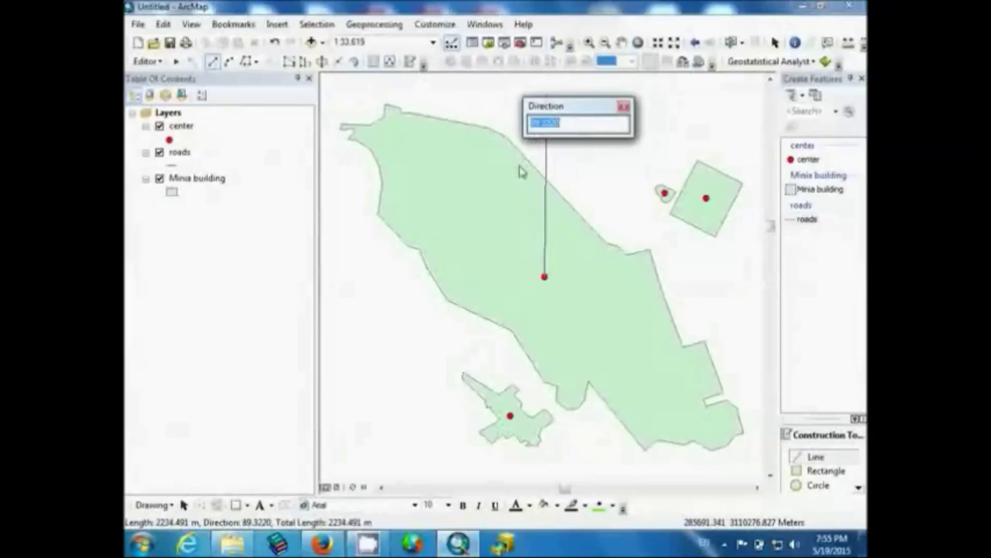
{"action": "type", "text": "90"}
{"action": "key", "text": "Return"}
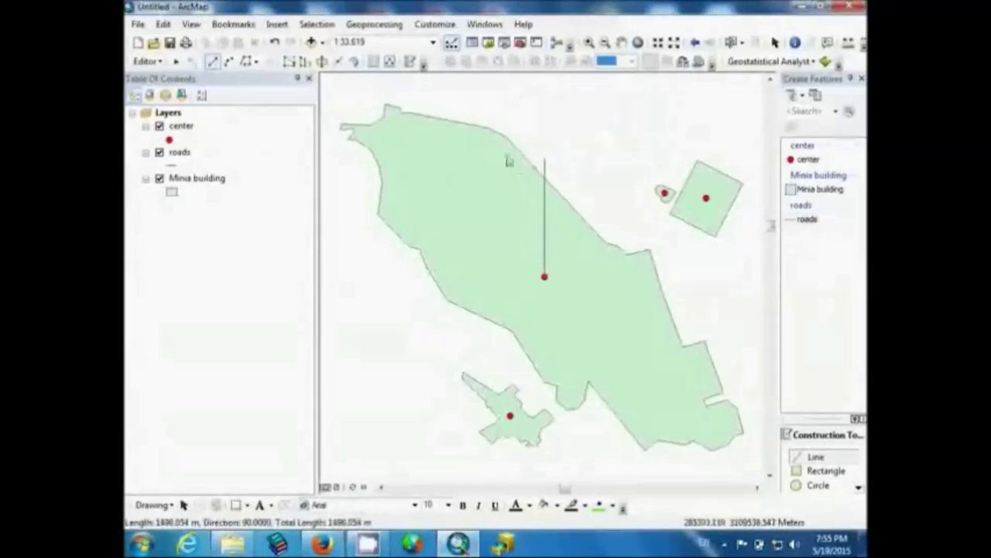
{"action": "double_click", "coordinate": [546, 109]}
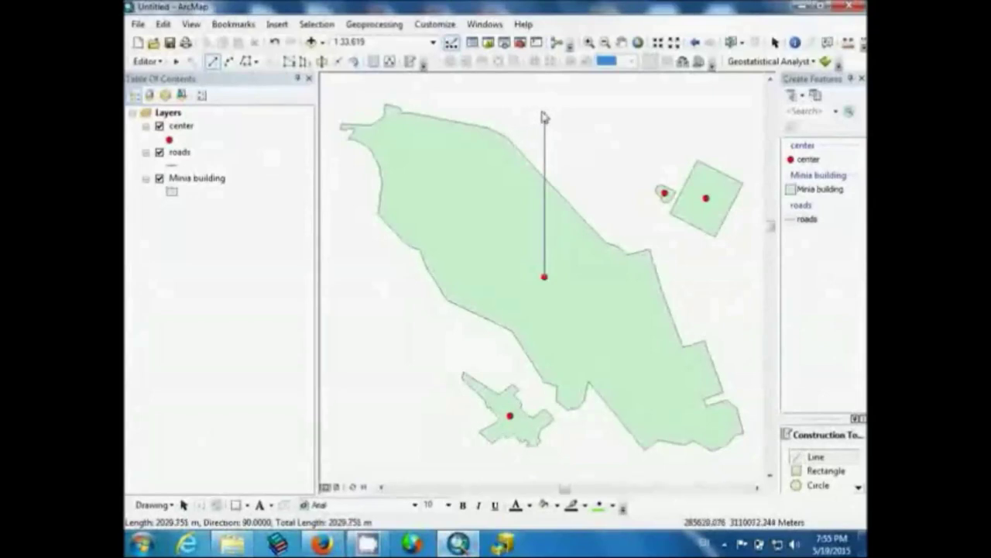
{"action": "left_click", "coordinate": [543, 112]}
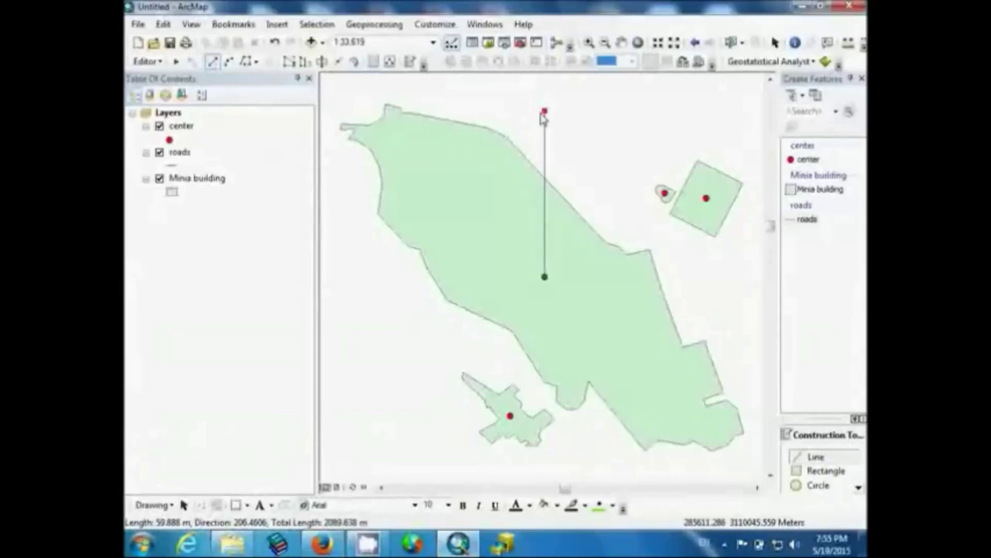
{"action": "double_click", "coordinate": [543, 113]}
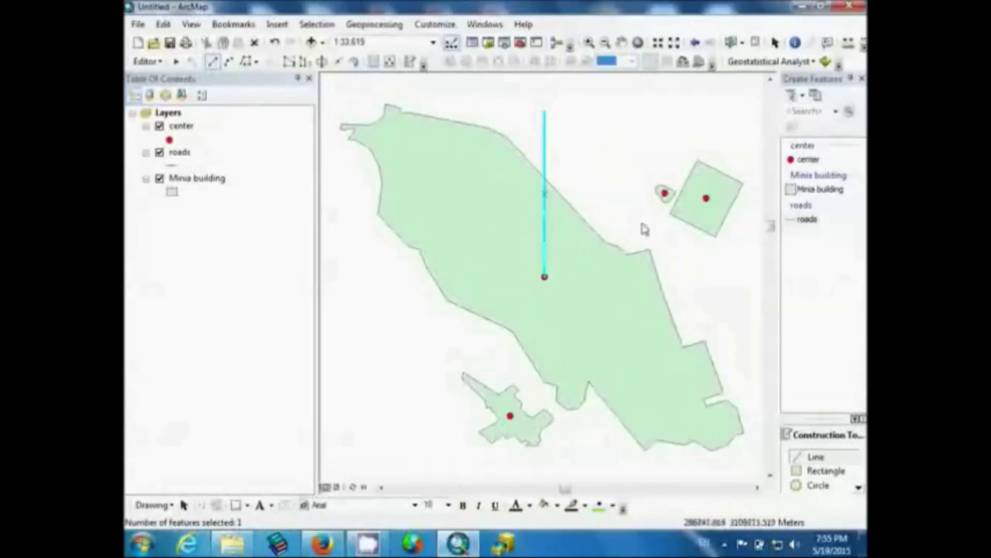
Step: Draw a roads line due east from the large polygon's center point past its edge, with its direction set to 0, and finish the sketch
{"action": "left_click", "coordinate": [545, 276]}
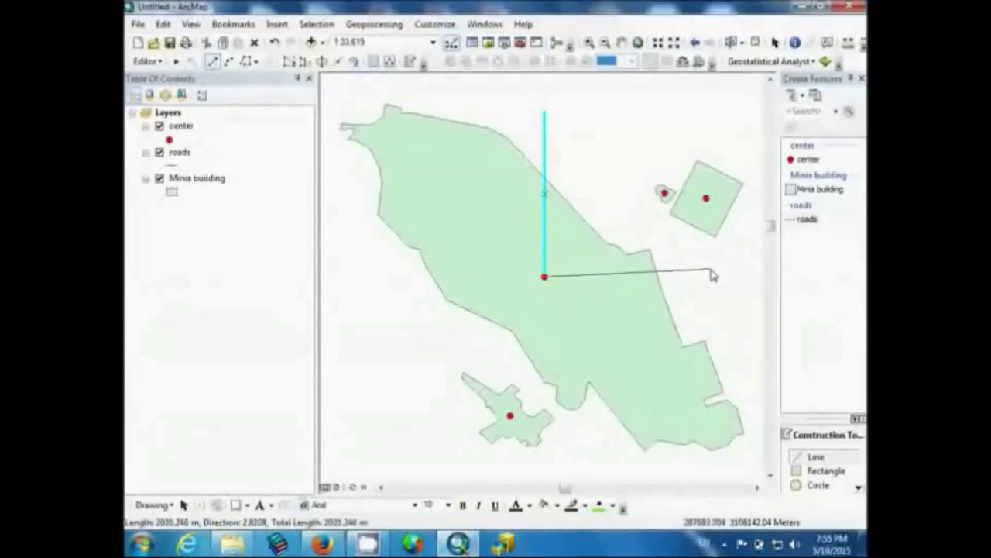
{"action": "right_click", "coordinate": [712, 275]}
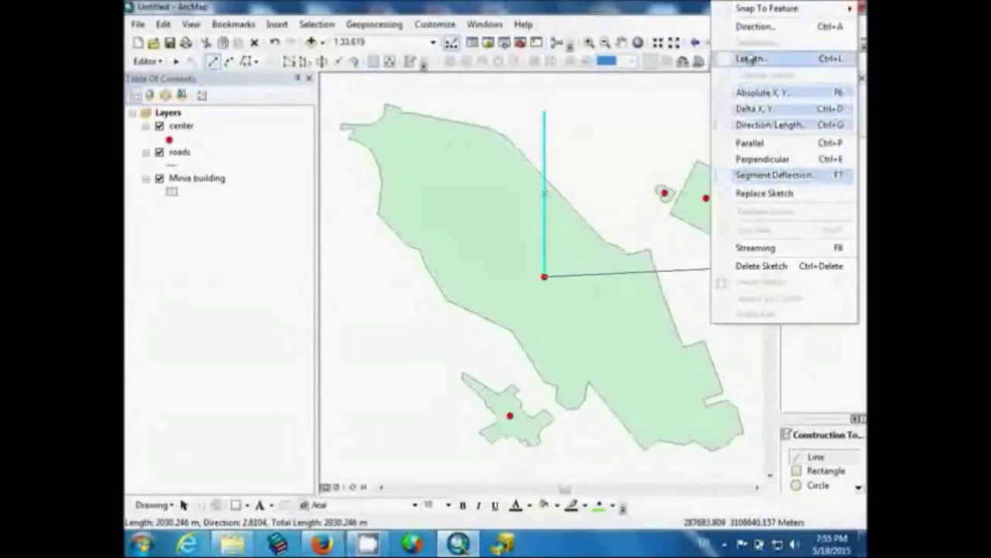
{"action": "left_click", "coordinate": [825, 32]}
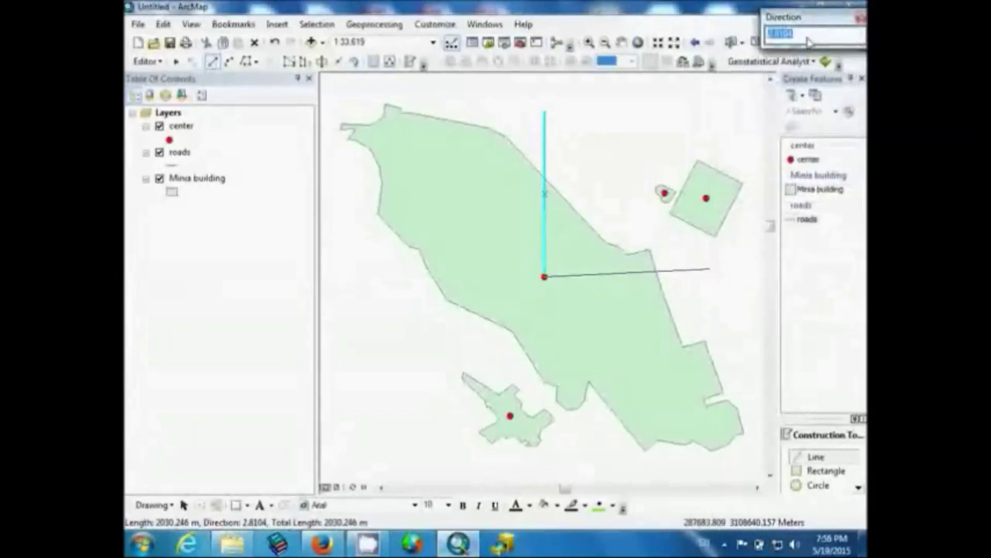
{"action": "left_click_drag", "start_coordinate": [813, 17], "coordinate": [656, 117]}
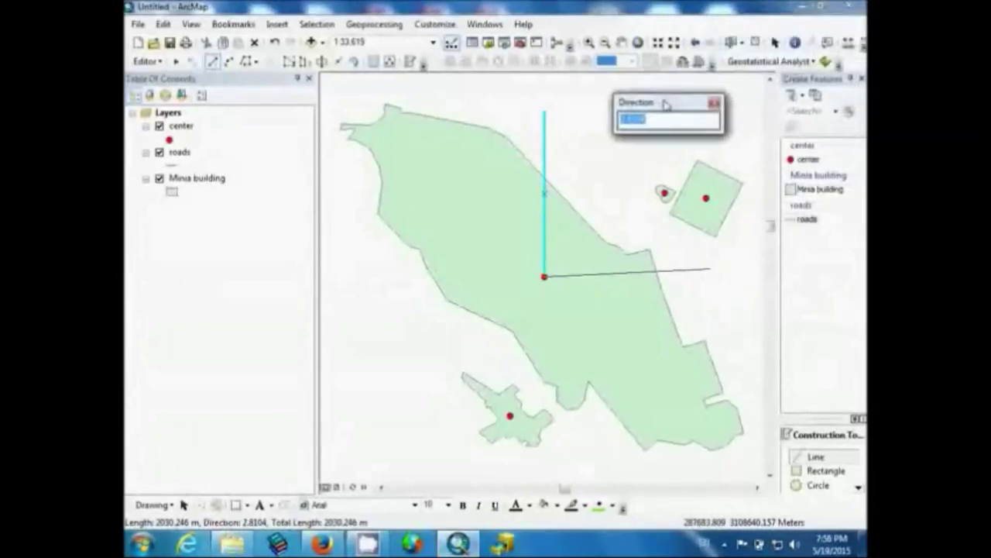
{"action": "left_click", "coordinate": [659, 122]}
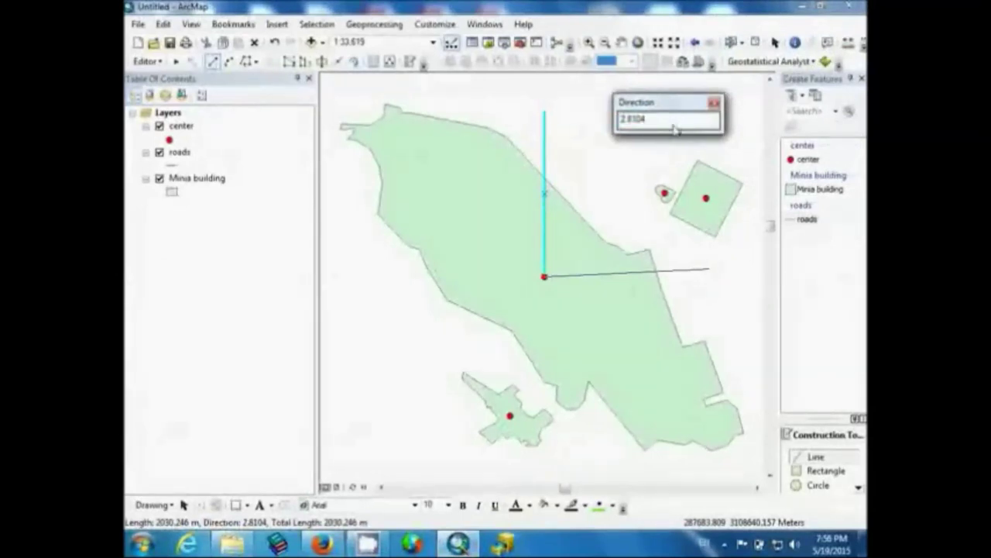
{"action": "left_click_drag", "start_coordinate": [675, 128], "coordinate": [600, 147]}
{"action": "type", "text": "0"}
{"action": "key", "text": "Return"}
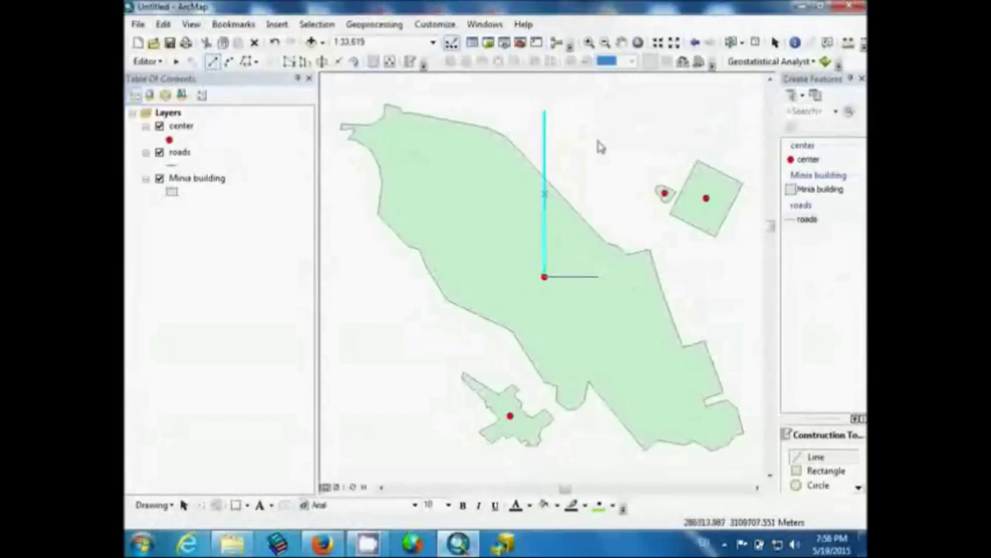
{"action": "left_click", "coordinate": [701, 276]}
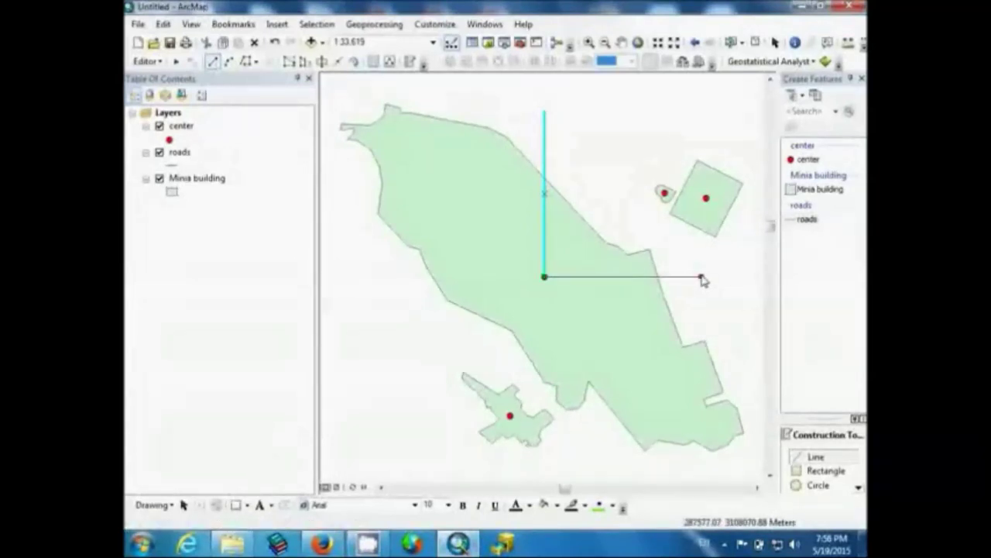
{"action": "right_click", "coordinate": [703, 280]}
{"action": "left_click", "coordinate": [724, 283]}
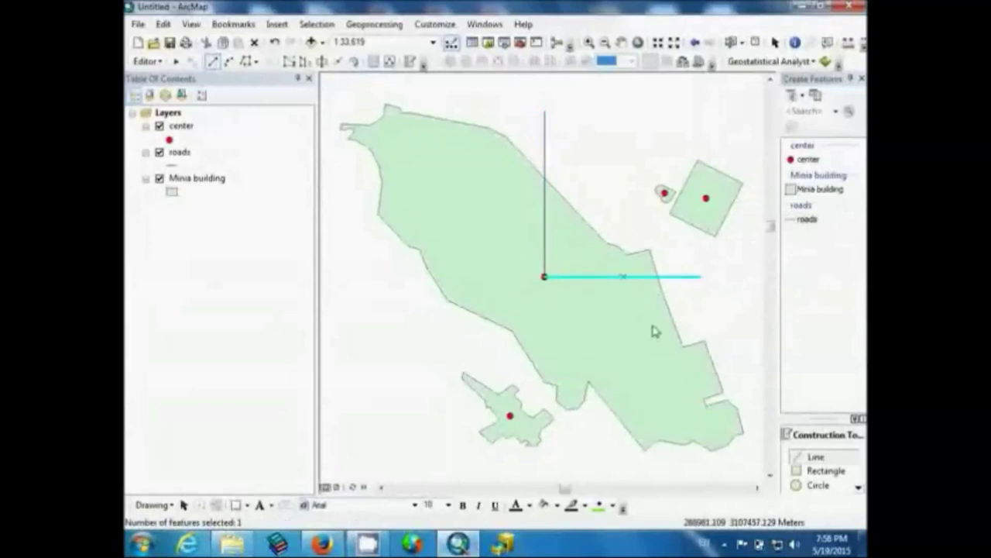
Step: Start a roads line southward from the large polygon's center point and undo its end vertex
{"action": "left_click", "coordinate": [546, 281]}
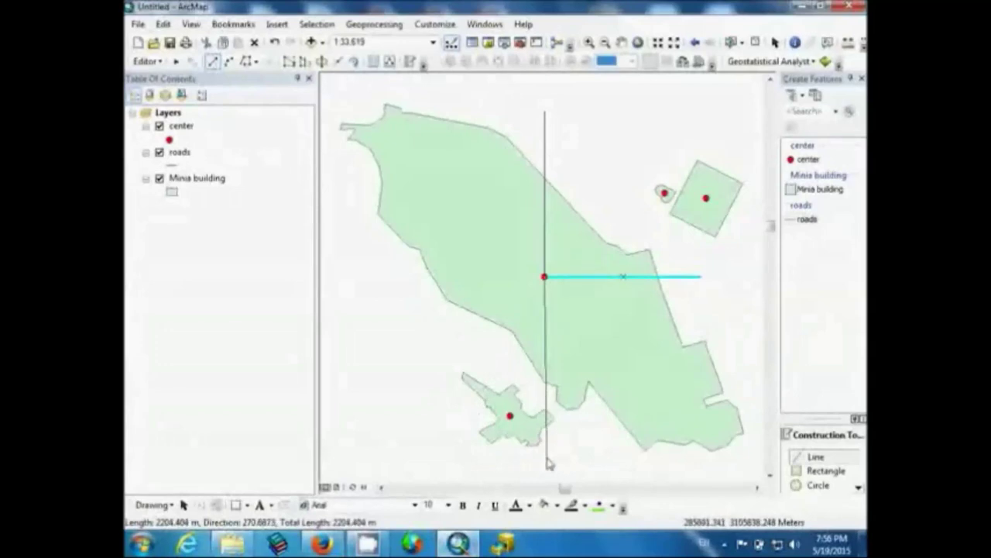
{"action": "right_click", "coordinate": [547, 403]}
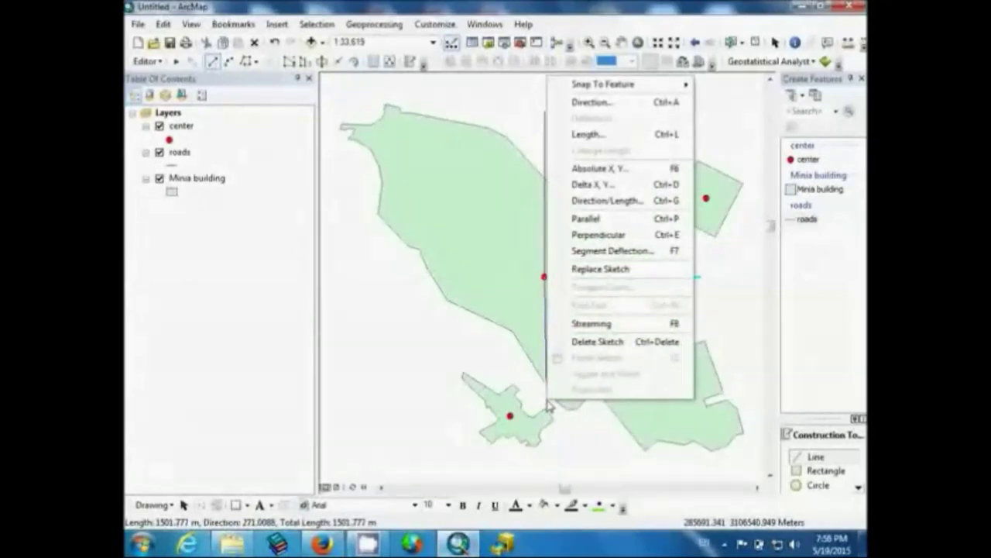
{"action": "left_click", "coordinate": [601, 103]}
{"action": "key", "text": "Return"}
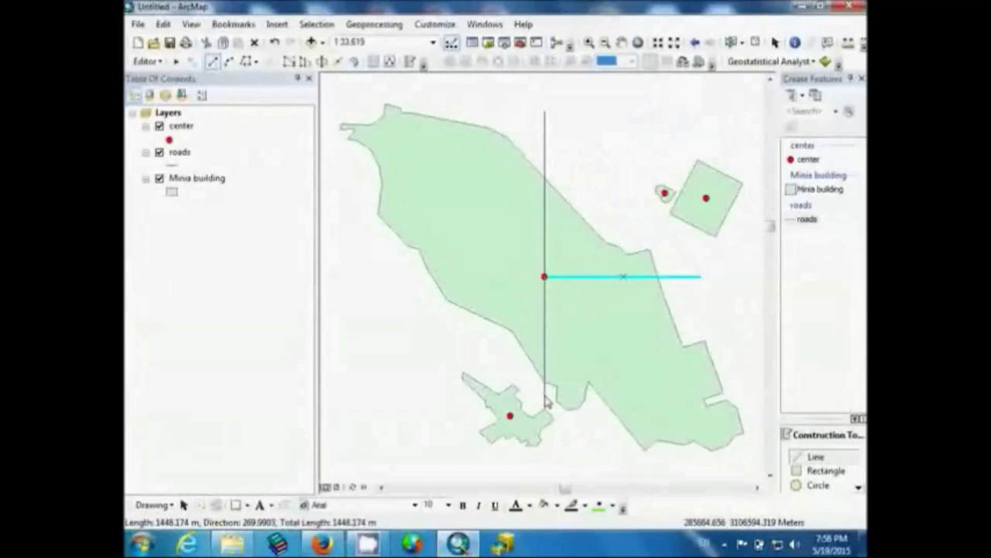
{"action": "key", "text": "ctrl+a"}
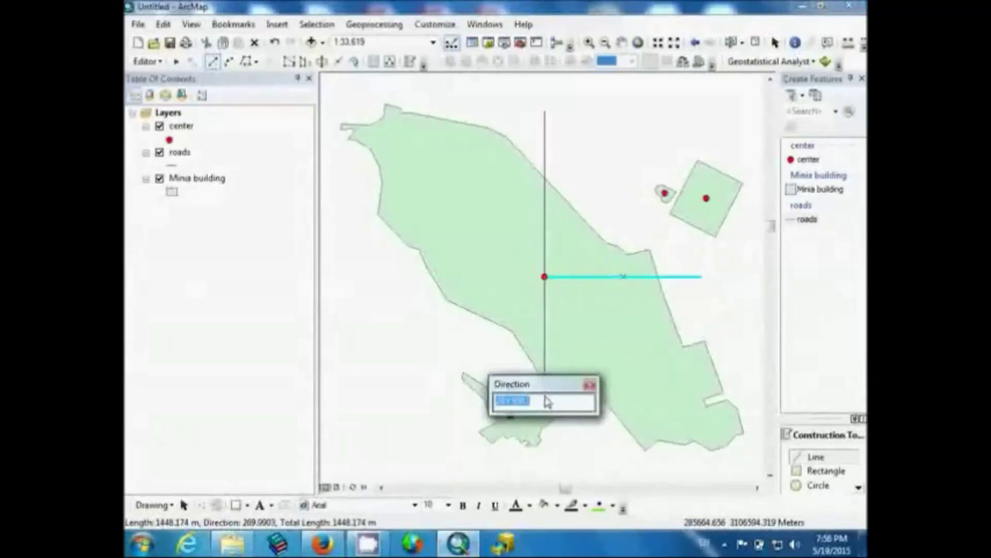
{"action": "type", "text": "3"}
{"action": "key", "text": "Return"}
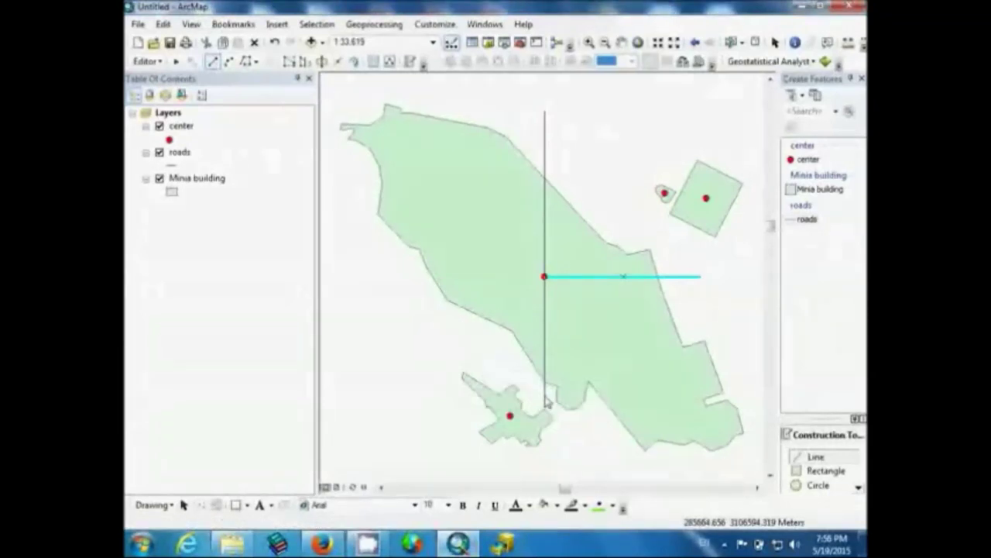
{"action": "right_click", "coordinate": [546, 400]}
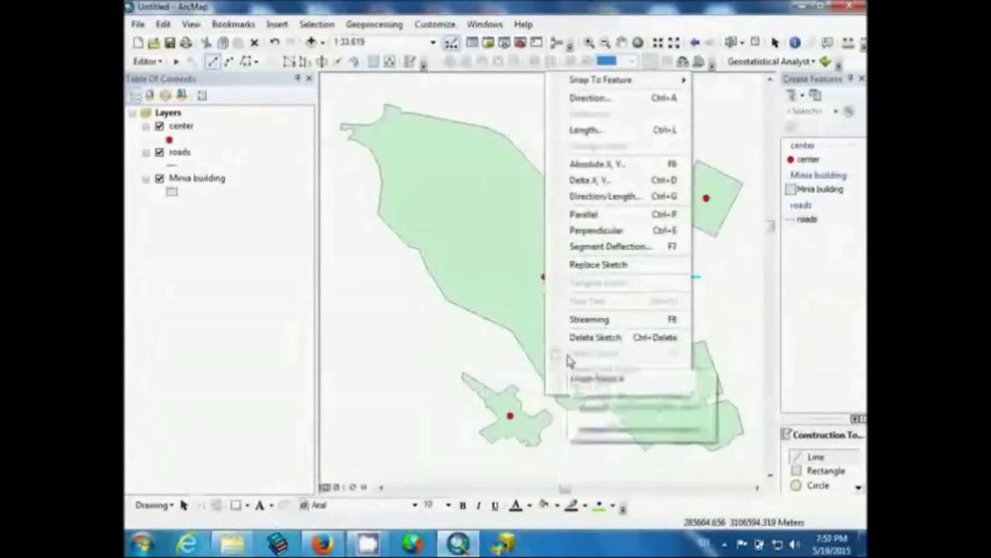
{"action": "left_click", "coordinate": [546, 406]}
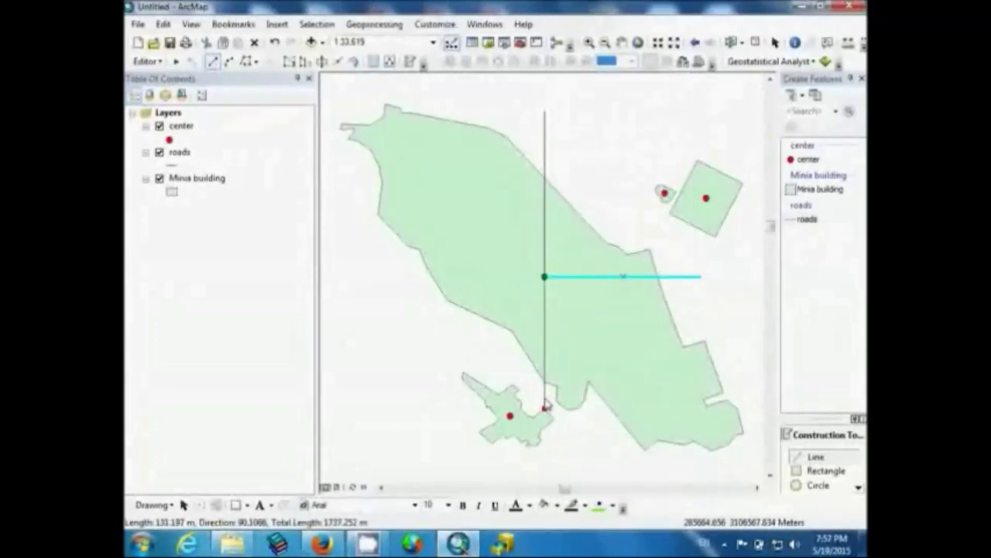
{"action": "key", "text": "ctrl+z"}
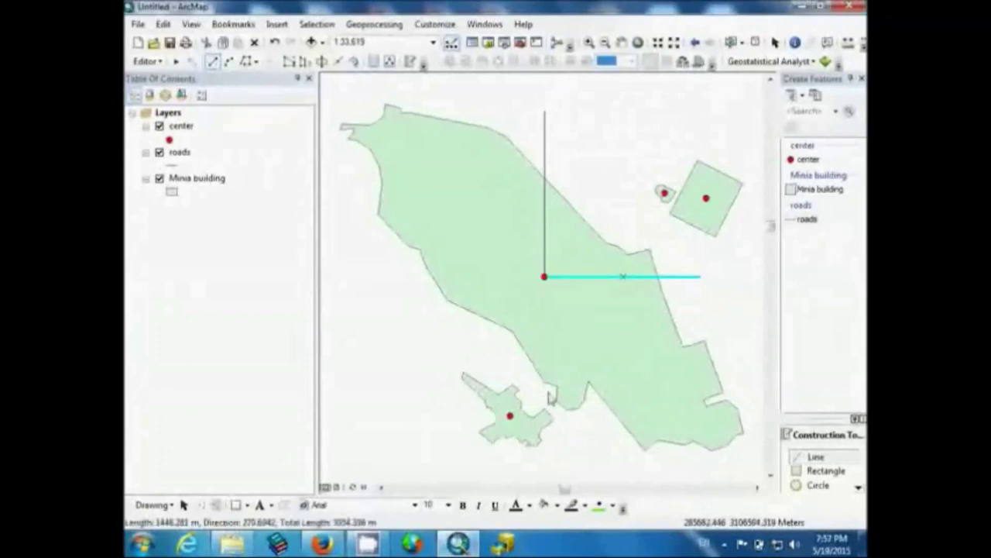
Step: Set the southward line's direction to 270, place its end just beyond the large polygon's southern edge, and finish the sketch
{"action": "right_click", "coordinate": [545, 402]}
{"action": "left_click", "coordinate": [600, 97]}
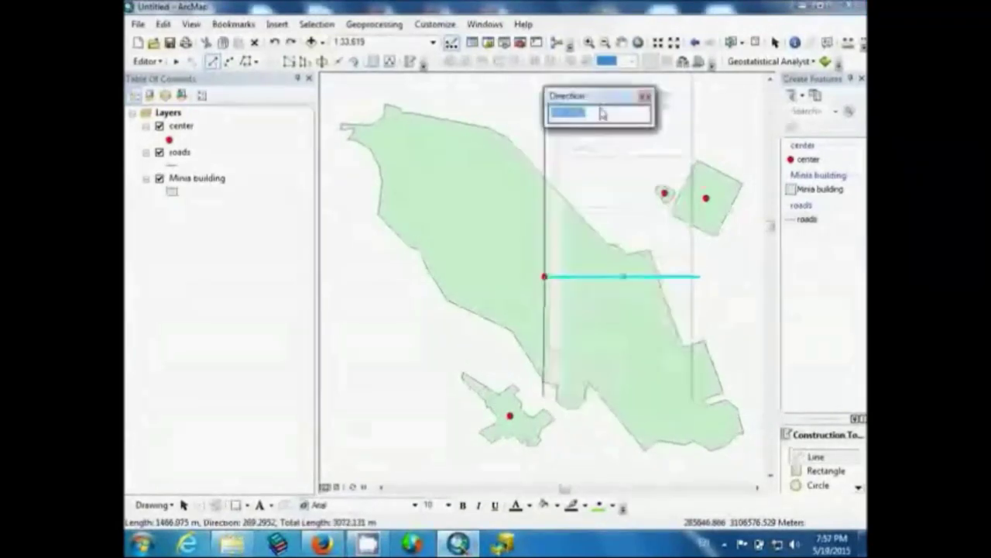
{"action": "type", "text": "270"}
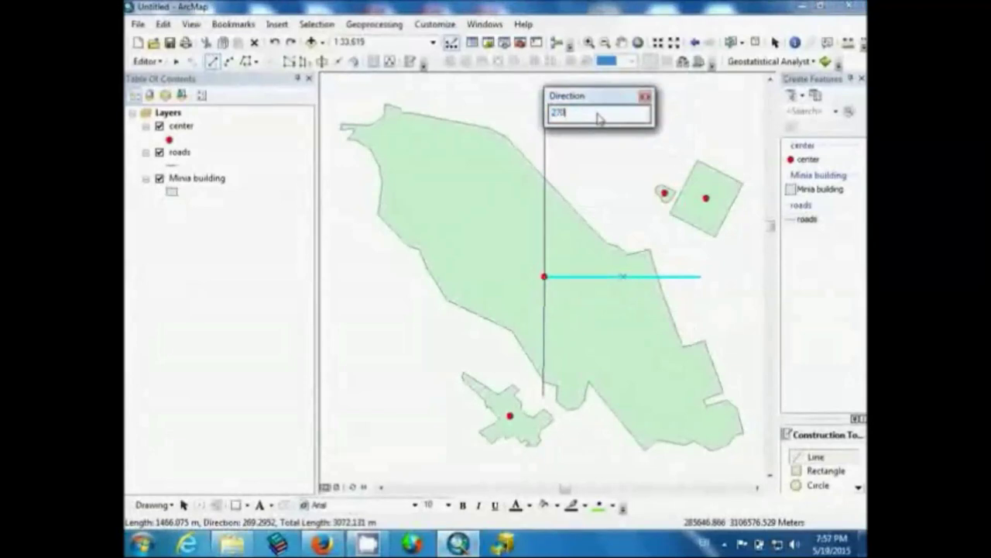
{"action": "key", "text": "Return"}
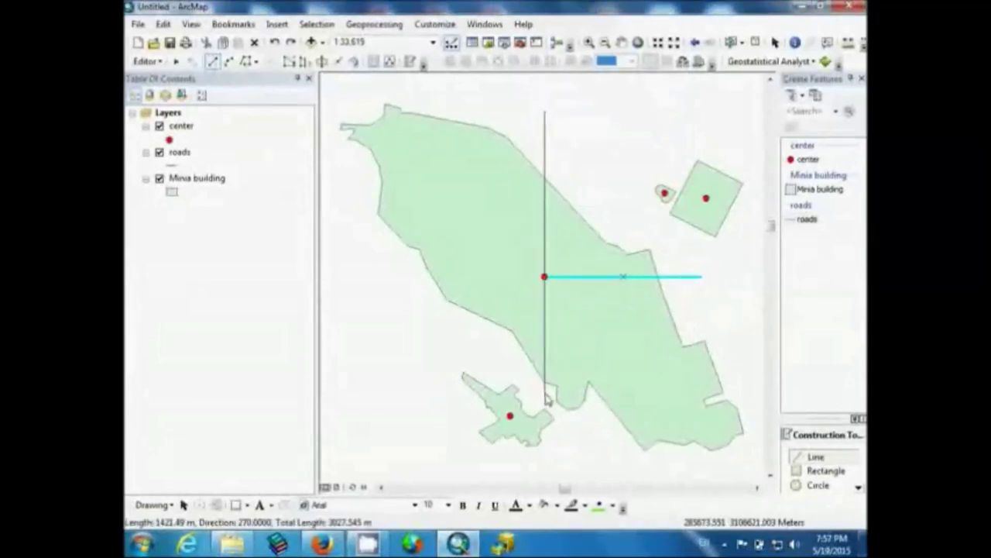
{"action": "left_click", "coordinate": [545, 393]}
{"action": "right_click", "coordinate": [545, 393]}
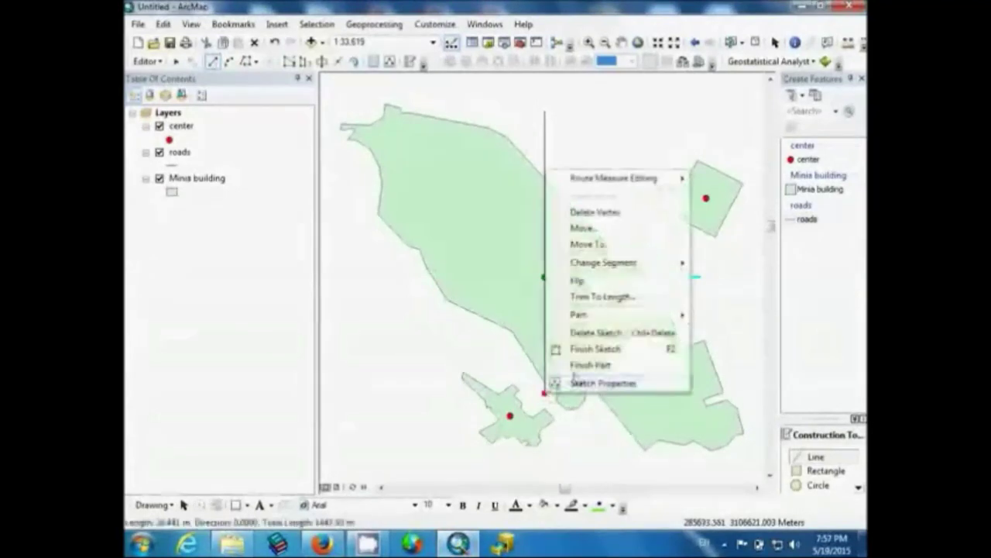
{"action": "left_click", "coordinate": [591, 351]}
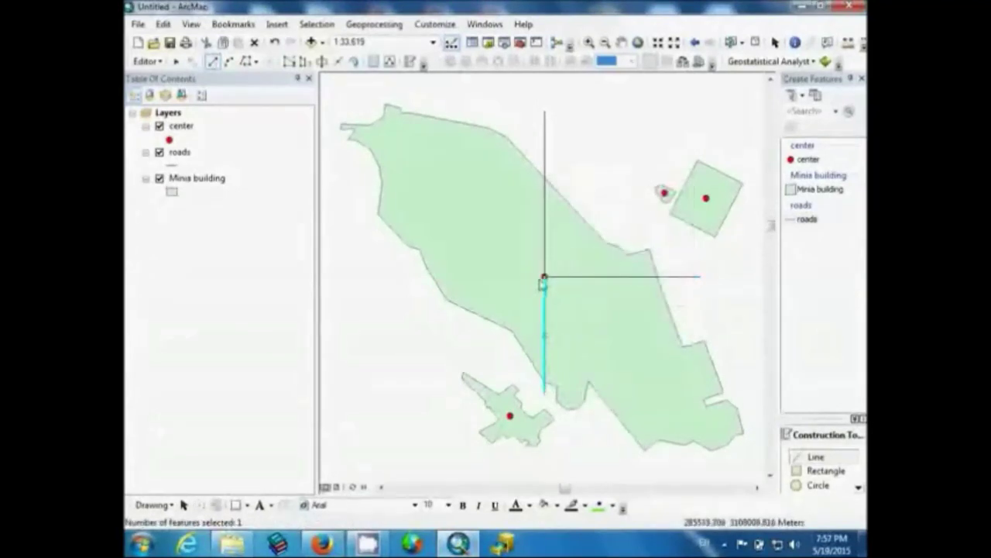
Step: Draw a roads line due west from the large polygon's center point, fix its direction, end it just past the western edge, and finish the sketch
{"action": "left_click", "coordinate": [545, 277]}
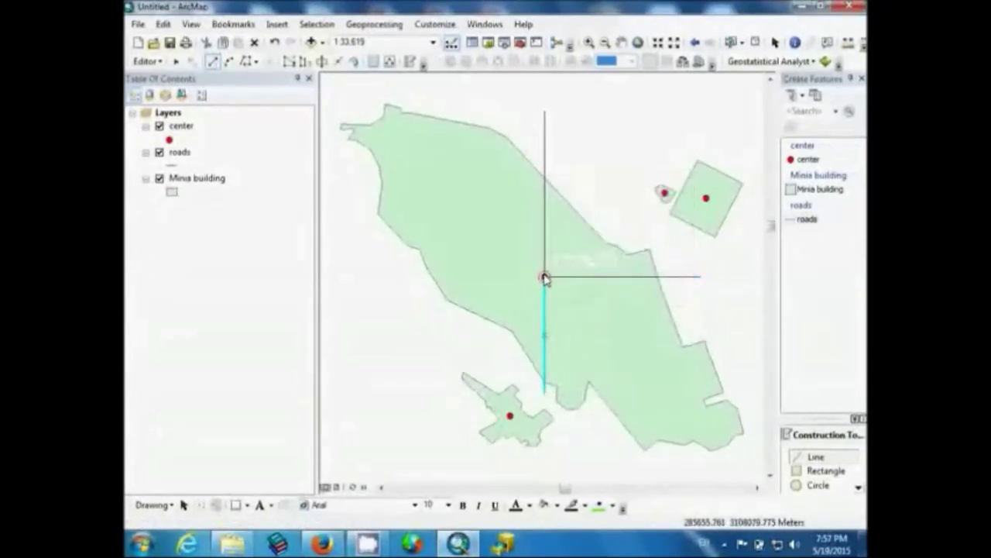
{"action": "right_click", "coordinate": [365, 280]}
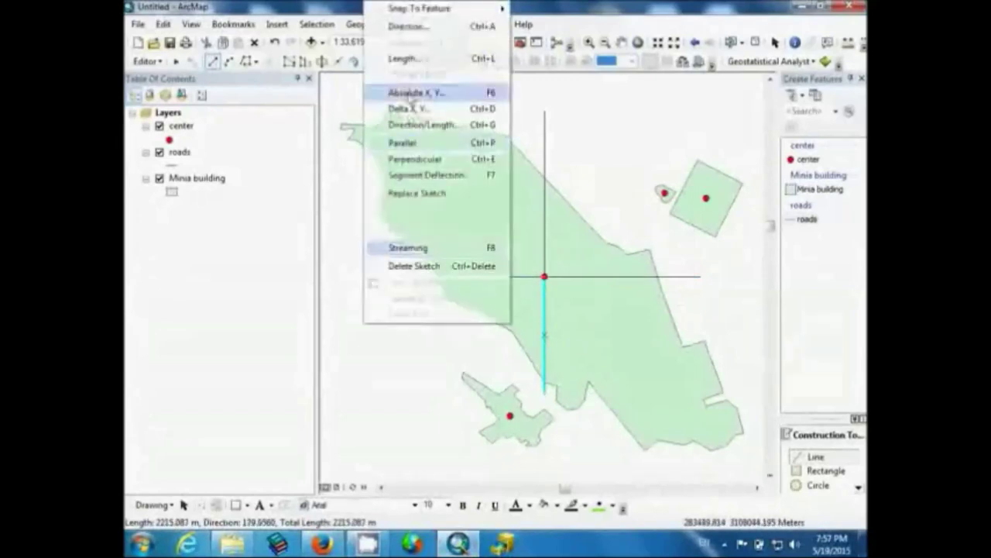
{"action": "left_click", "coordinate": [410, 27]}
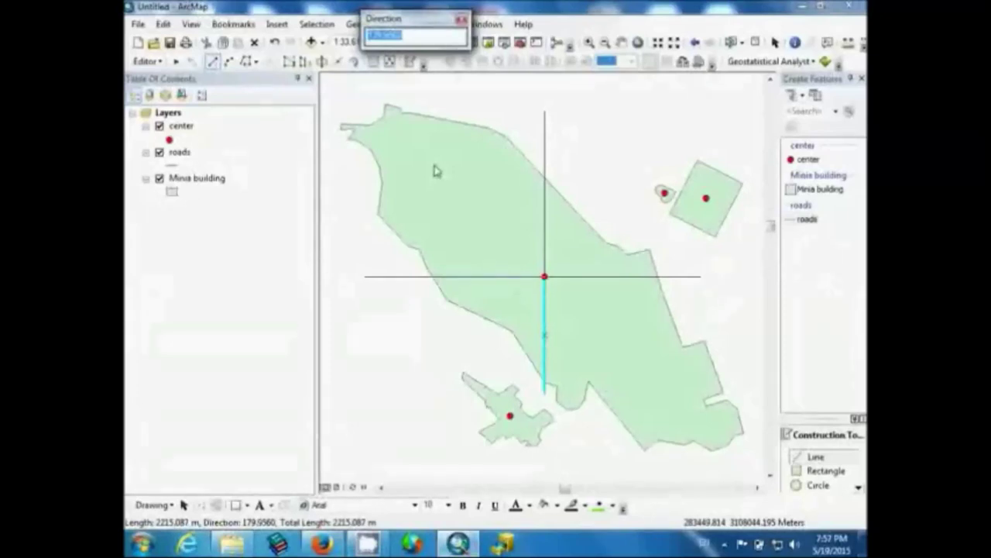
{"action": "type", "text": "9"}
{"action": "key", "text": "Return"}
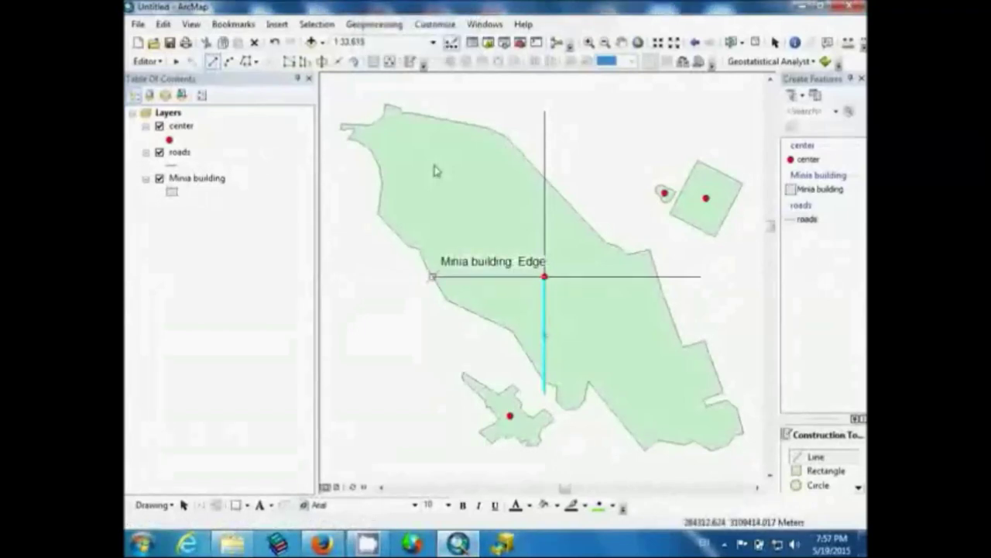
{"action": "left_click", "coordinate": [407, 276]}
{"action": "right_click", "coordinate": [407, 278]}
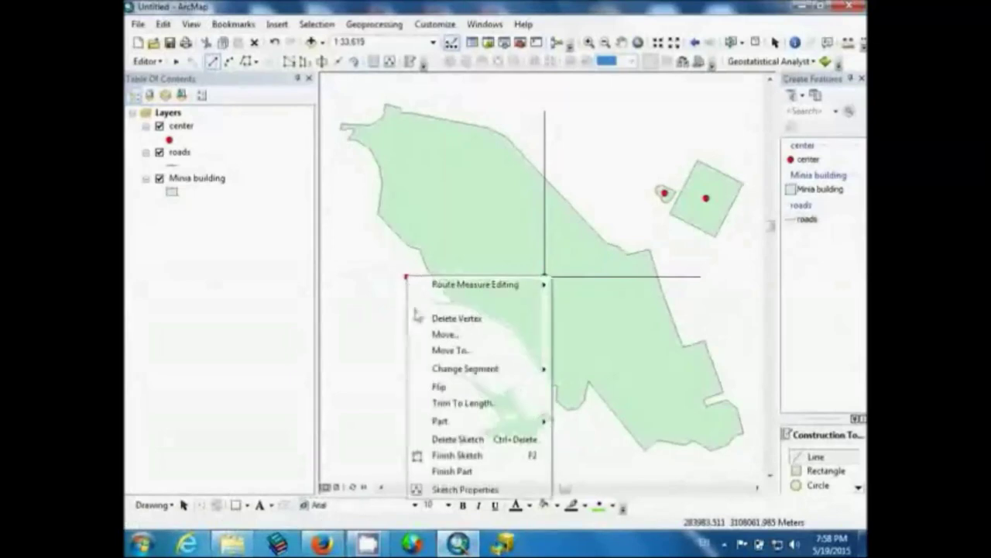
{"action": "left_click", "coordinate": [471, 455]}
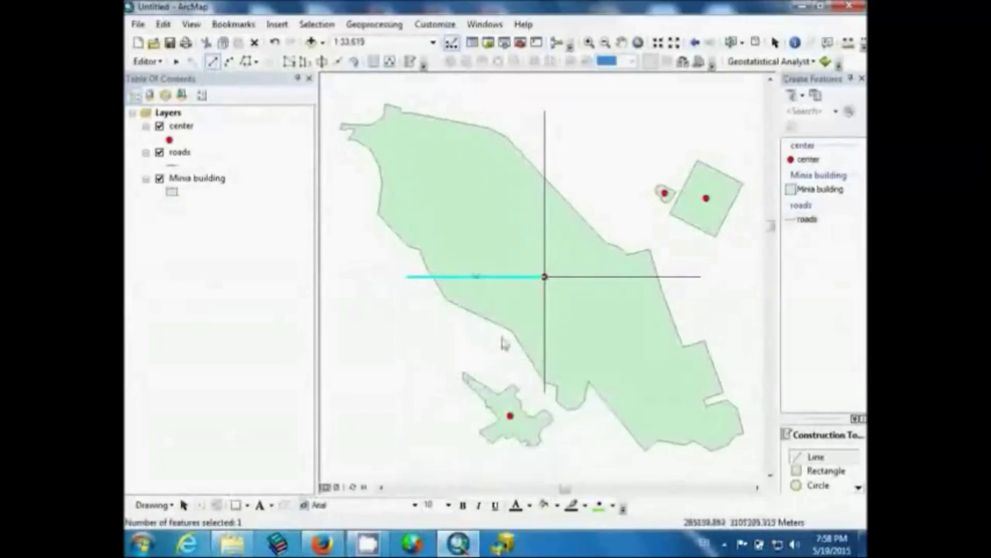
Step: Draw a northeast roads line from the large polygon's center point past its edge, with its direction set to 45, and finish the sketch
{"action": "left_click", "coordinate": [546, 277]}
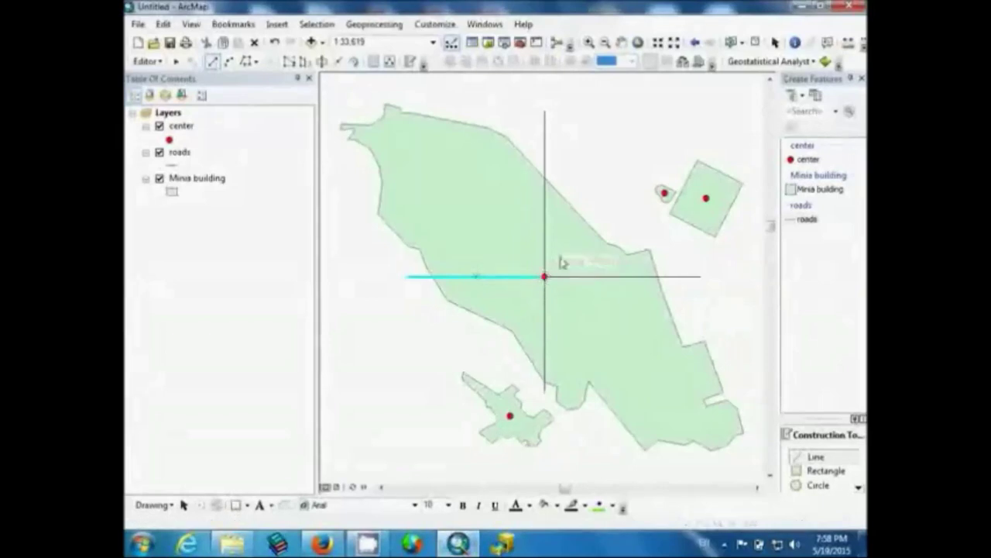
{"action": "right_click", "coordinate": [619, 161]}
{"action": "left_click", "coordinate": [654, 179]}
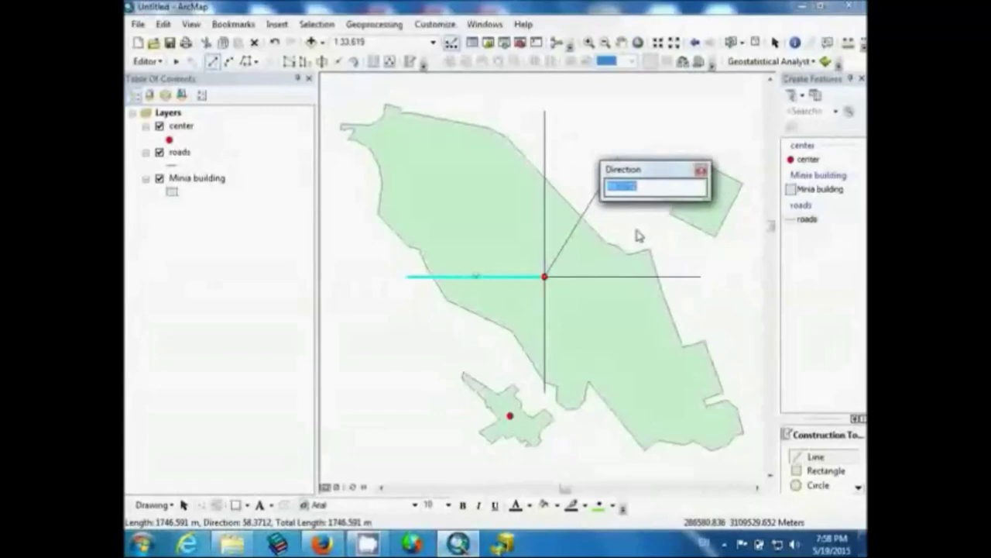
{"action": "type", "text": "45"}
{"action": "key", "text": "Return"}
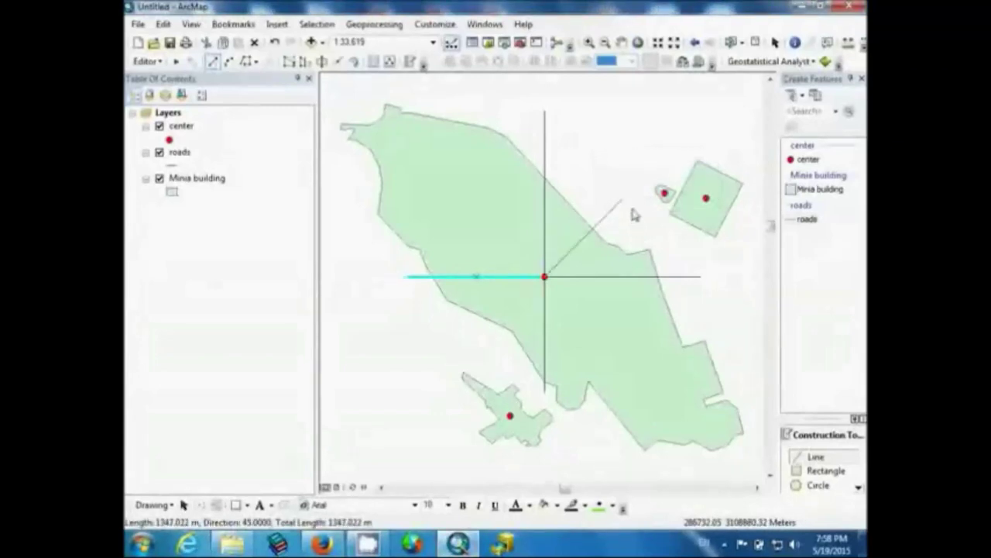
{"action": "left_click", "coordinate": [626, 204]}
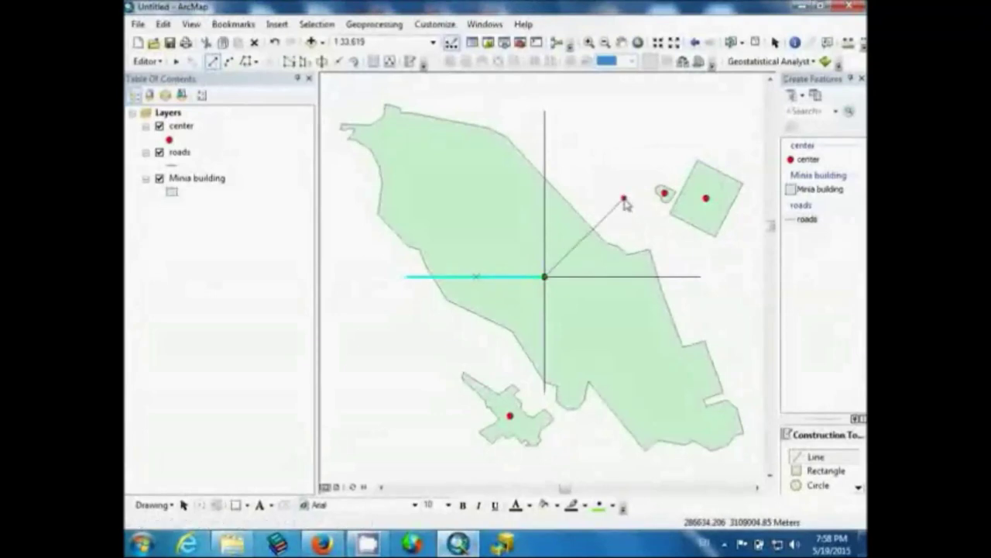
{"action": "right_click", "coordinate": [626, 203]}
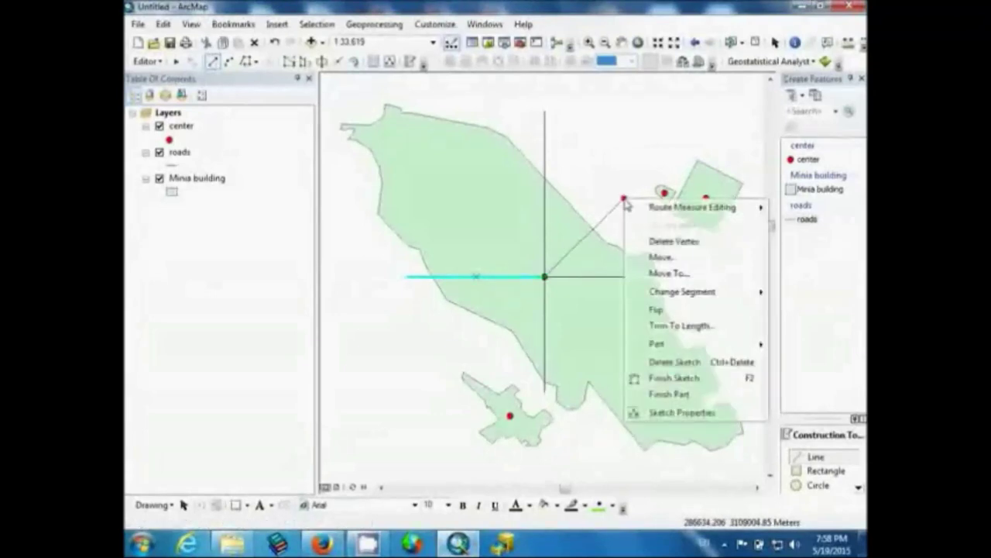
{"action": "left_click", "coordinate": [666, 377]}
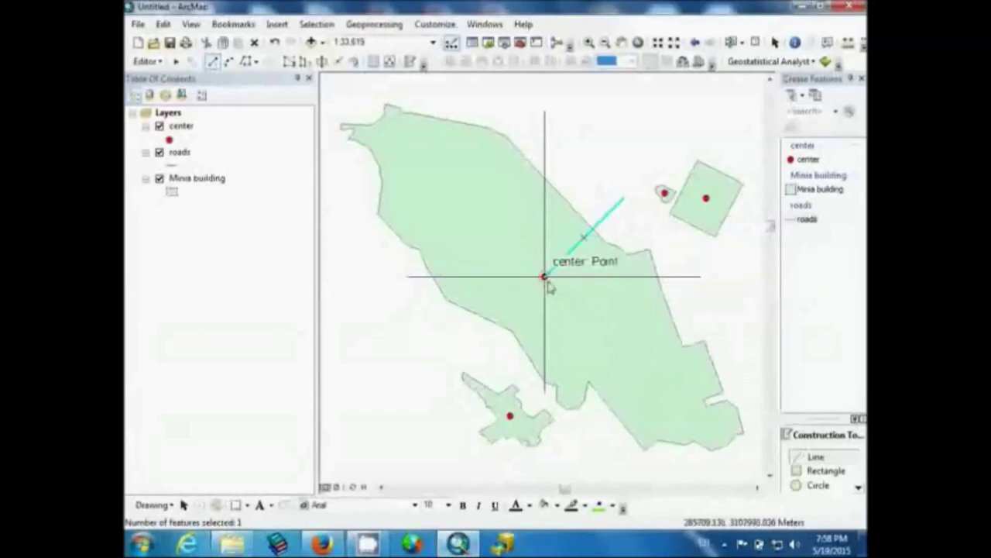
Step: Draw a southeast roads line from the large polygon's center point past its far edge, with its direction set to 315, and finish the sketch
{"action": "left_click", "coordinate": [546, 281]}
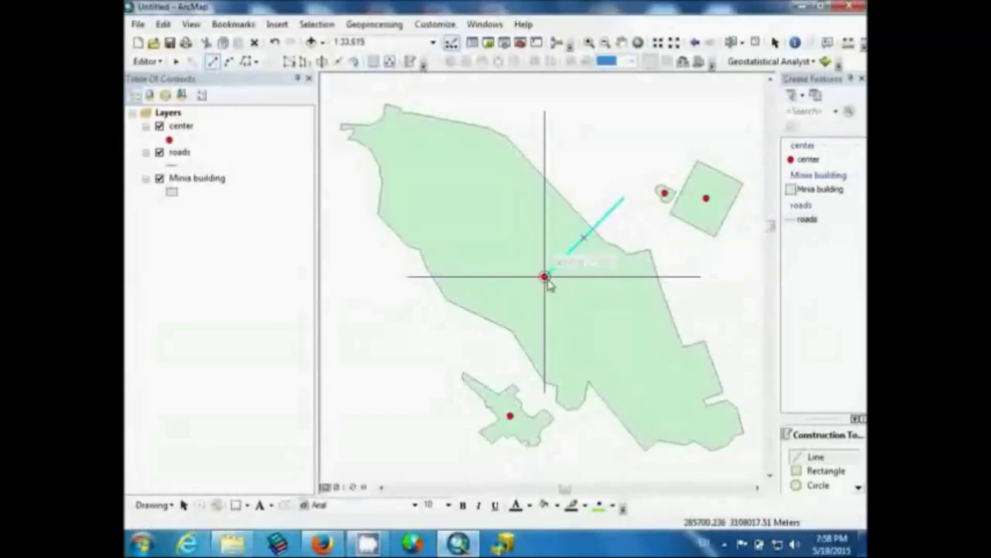
{"action": "right_click", "coordinate": [735, 459]}
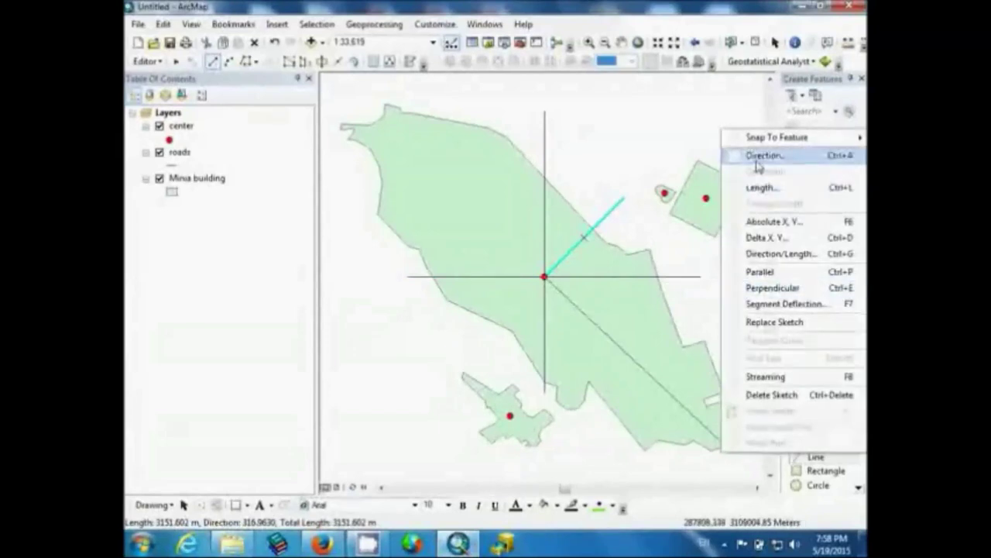
{"action": "left_click", "coordinate": [722, 155]}
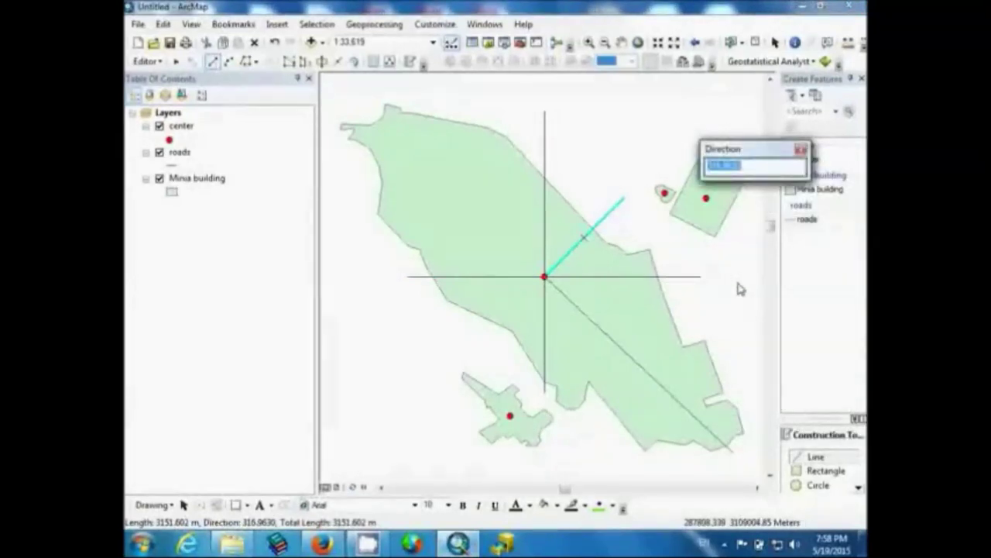
{"action": "type", "text": "3,61"}
{"action": "type", "text": "5"}
{"action": "key", "text": "Return"}
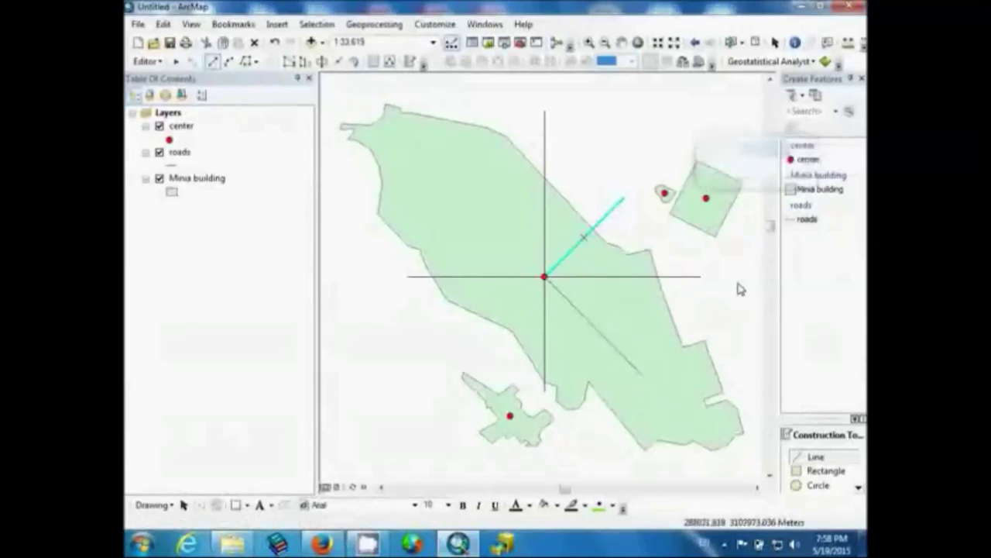
{"action": "left_click", "coordinate": [732, 460]}
{"action": "right_click", "coordinate": [731, 461]}
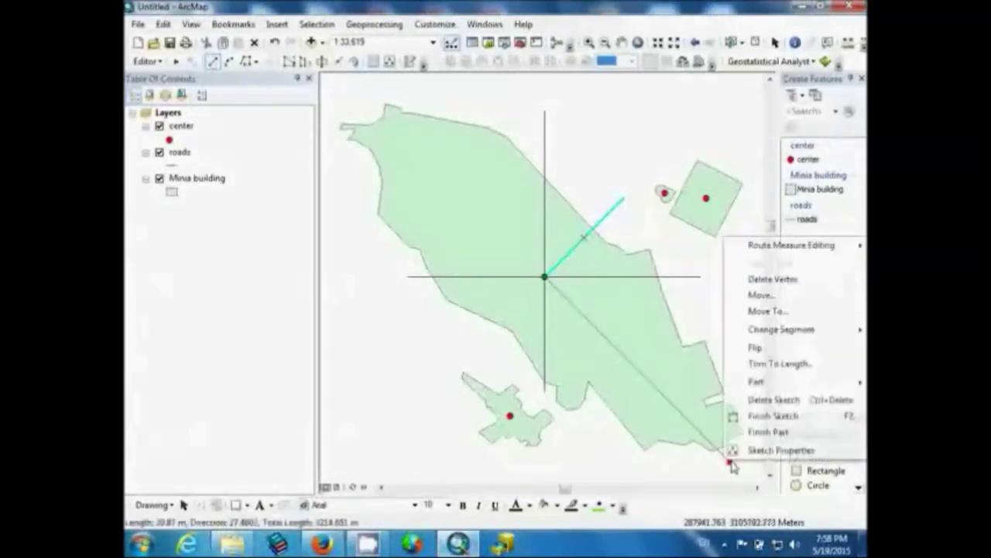
{"action": "left_click", "coordinate": [737, 415]}
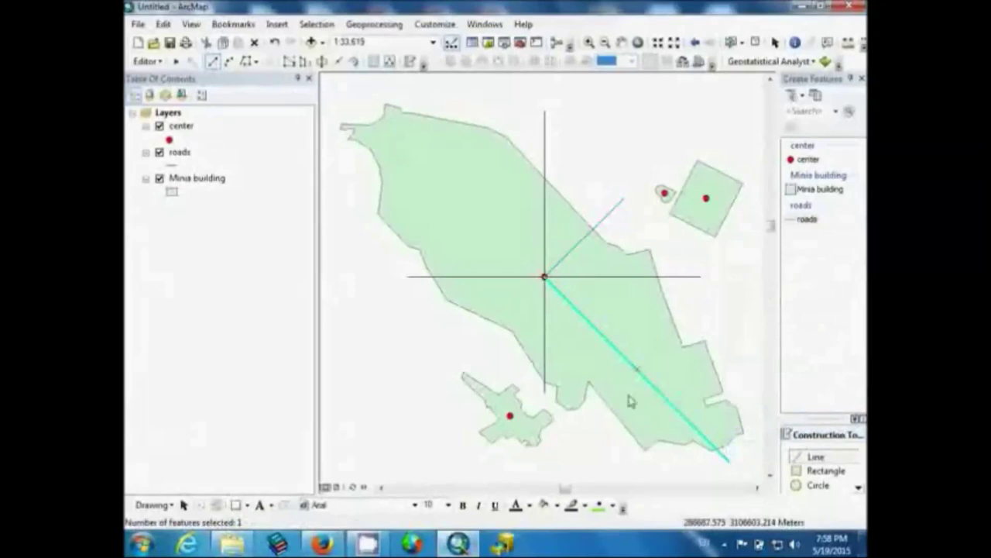
Step: Draw a southwest roads line from the large polygon's center point, directed midway between the west and south lines, finish the sketch, and save the edits
{"action": "left_click", "coordinate": [546, 277]}
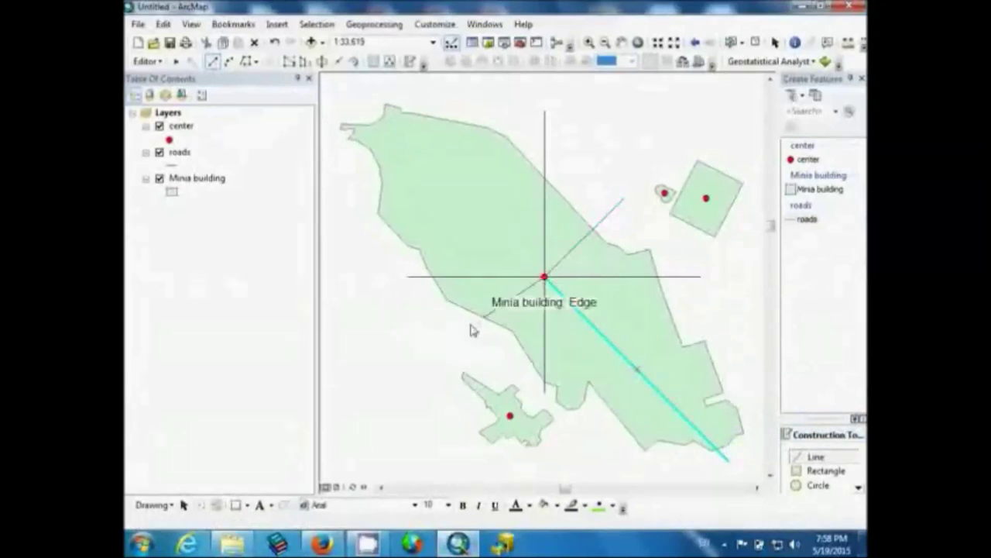
{"action": "right_click", "coordinate": [413, 403]}
{"action": "left_click", "coordinate": [480, 99]}
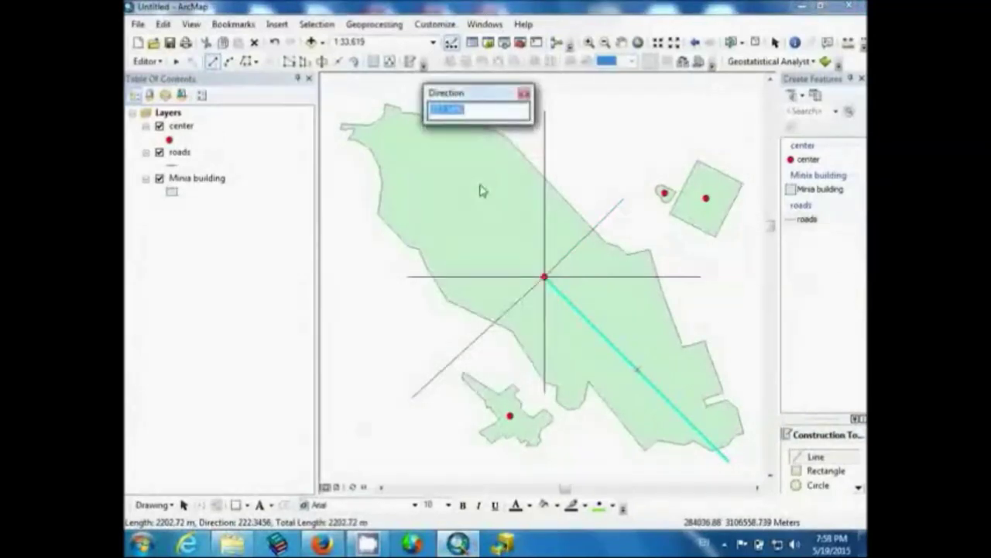
{"action": "type", "text": "3"}
{"action": "key", "text": "Return"}
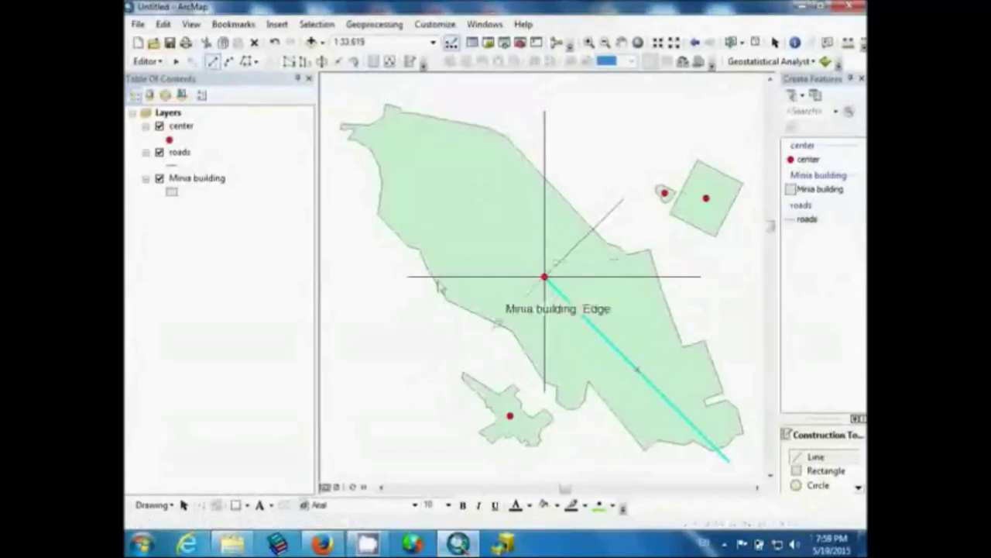
{"action": "left_click", "coordinate": [427, 400]}
{"action": "right_click", "coordinate": [425, 397]}
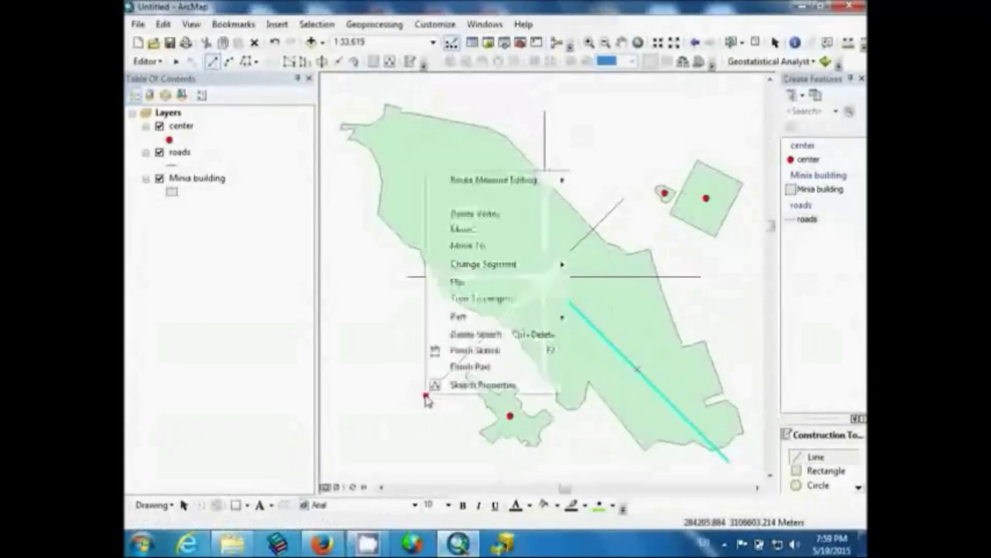
{"action": "left_click", "coordinate": [469, 350]}
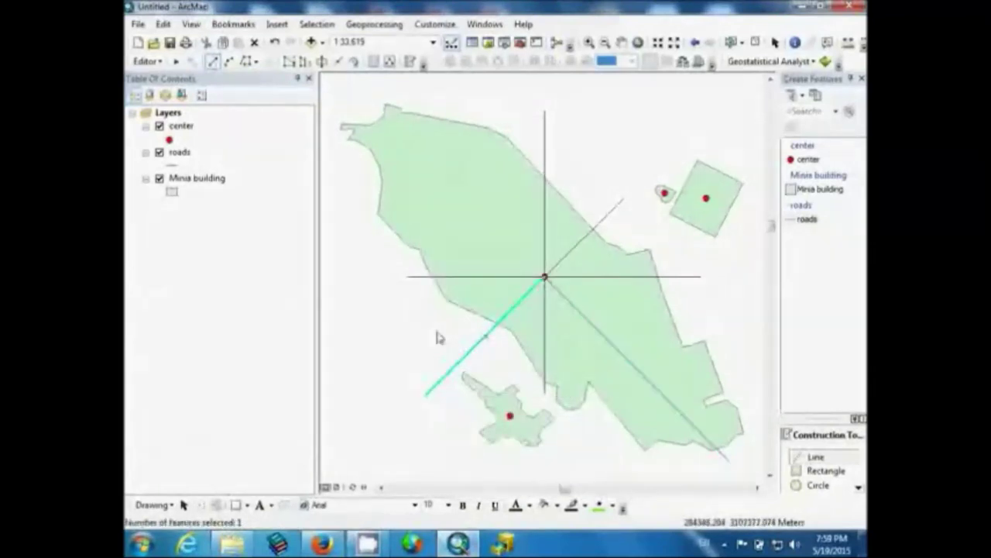
{"action": "left_click", "coordinate": [147, 61]}
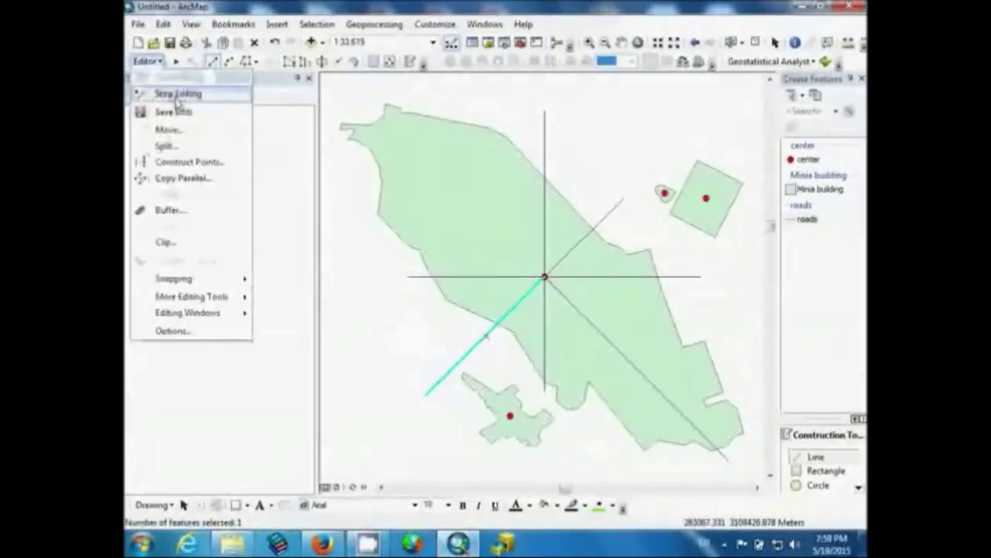
{"action": "left_click", "coordinate": [181, 113]}
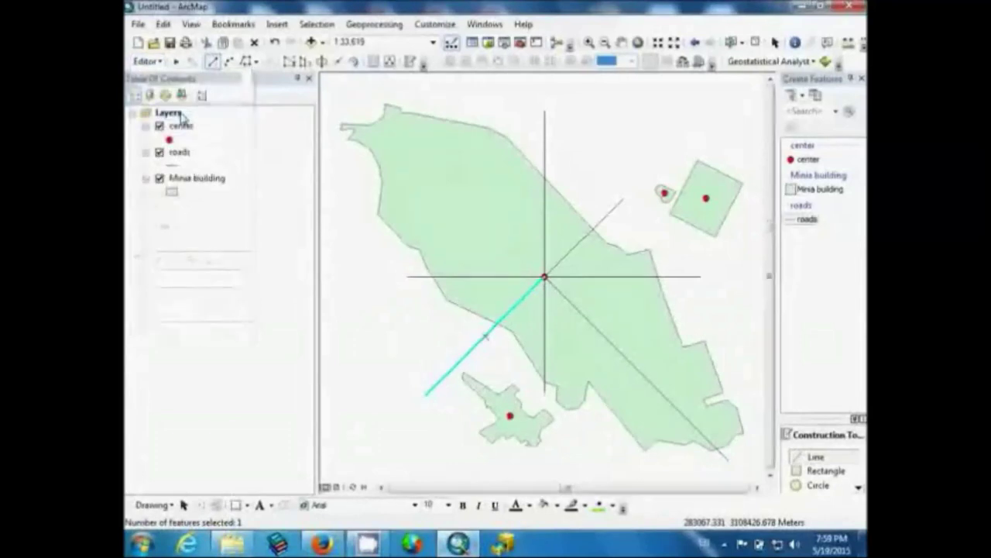
Step: Draw a northwest roads line about 3140 m long from the large polygon's center point, with its direction set to 135, and finish the sketch
{"action": "left_click", "coordinate": [545, 276]}
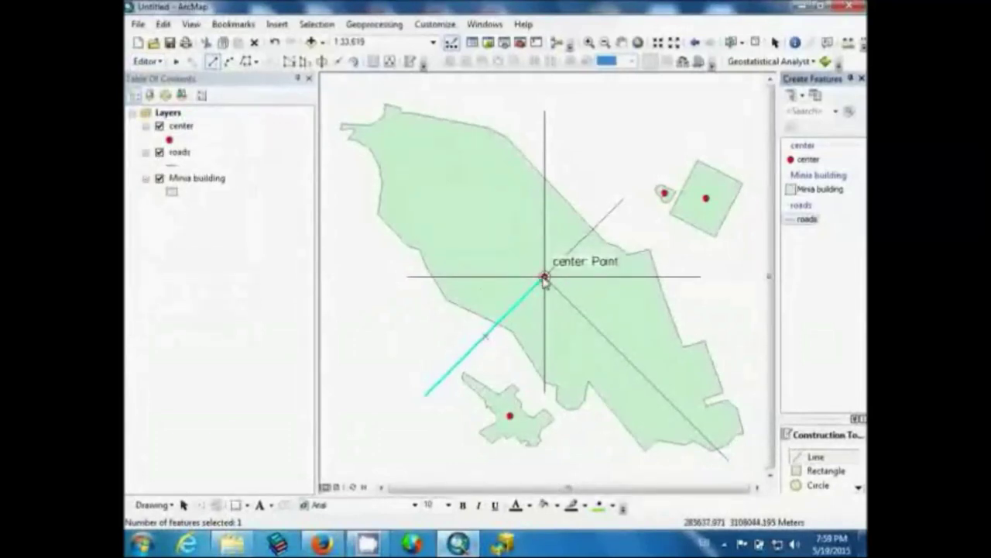
{"action": "right_click", "coordinate": [355, 105]}
{"action": "left_click", "coordinate": [391, 127]}
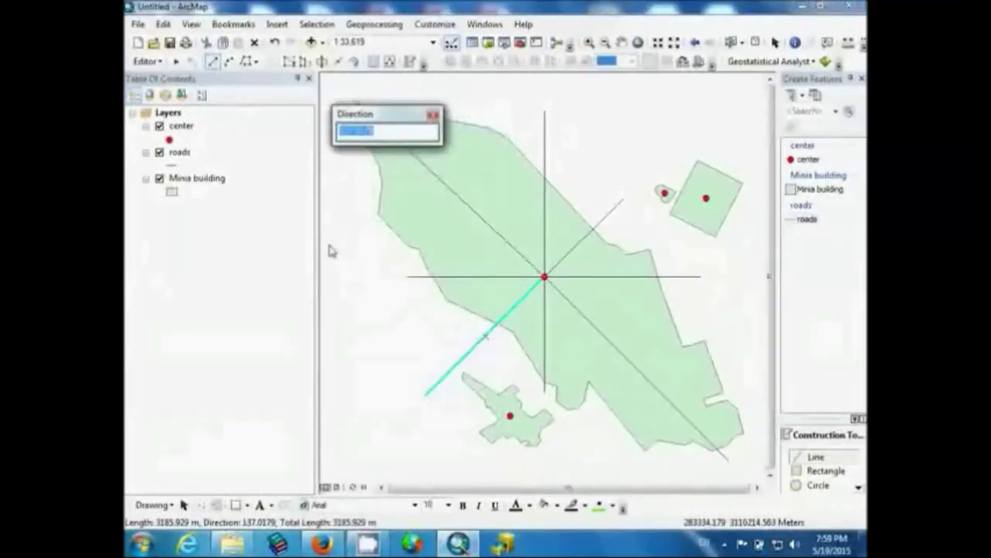
{"action": "type", "text": "135"}
{"action": "key", "text": "Return"}
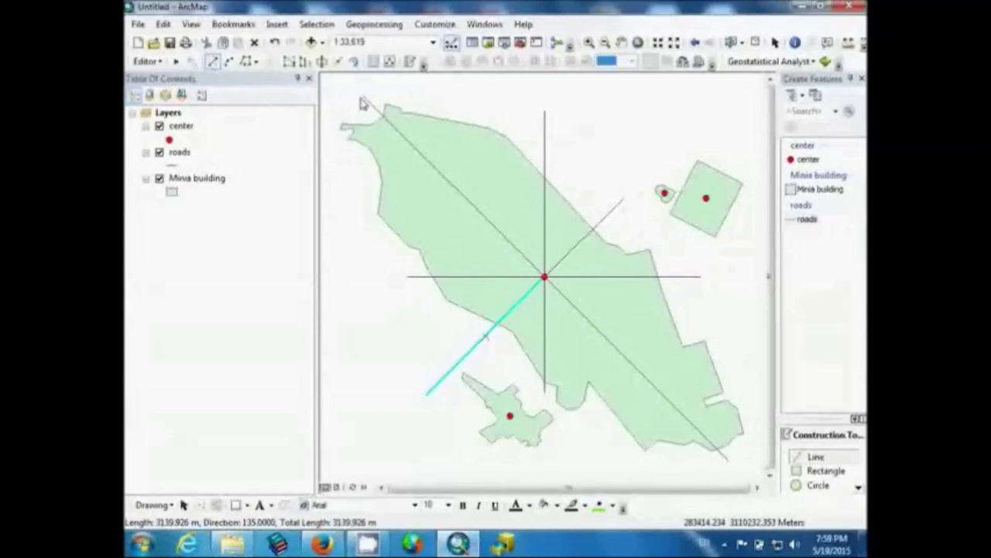
{"action": "left_click", "coordinate": [362, 98]}
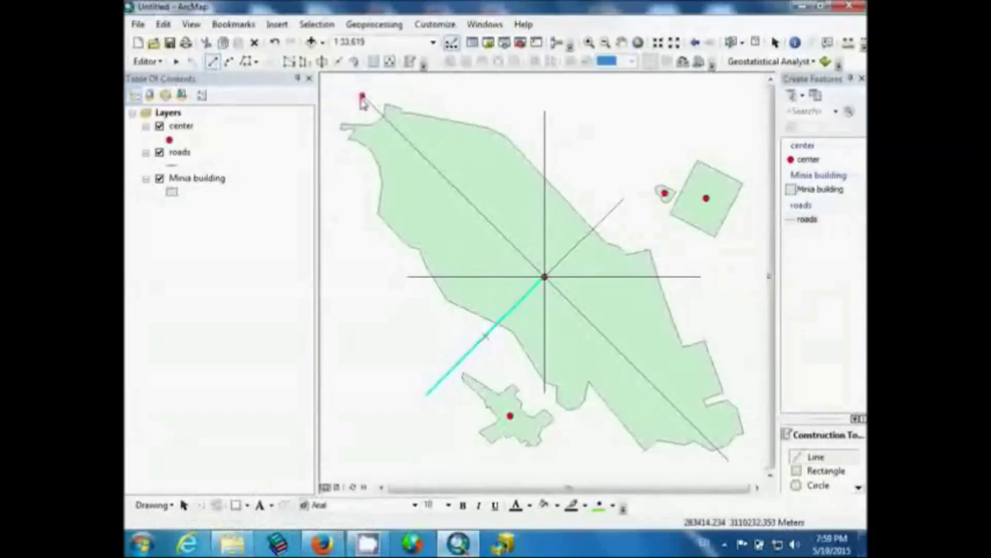
{"action": "right_click", "coordinate": [362, 101]}
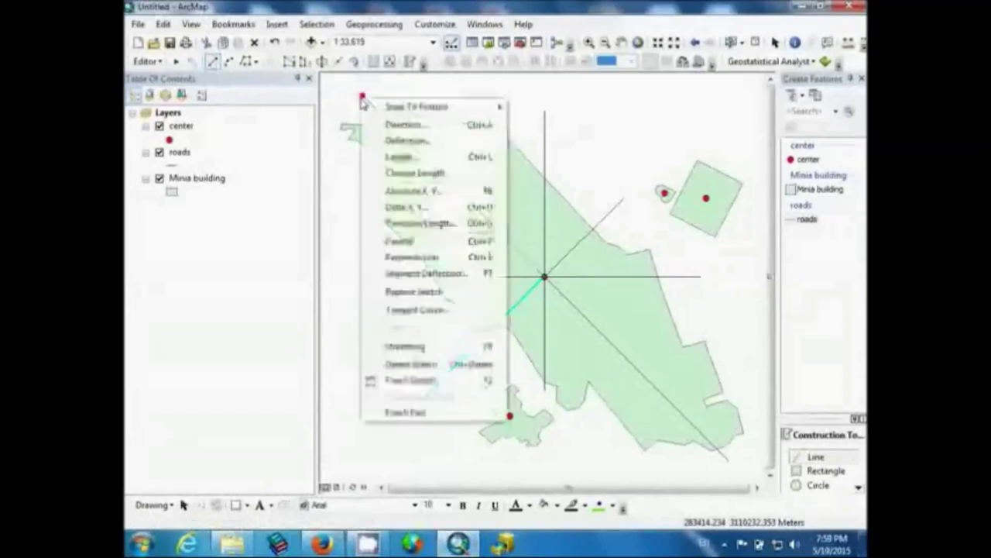
{"action": "left_click", "coordinate": [428, 380]}
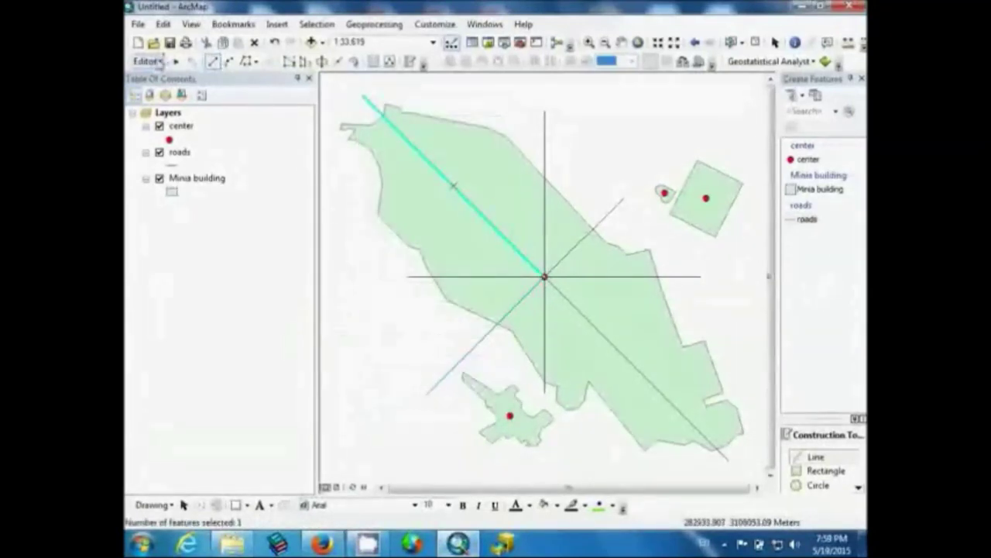
Step: Save the edits and clear the selection of the northwest line
{"action": "left_click", "coordinate": [148, 62]}
{"action": "left_click", "coordinate": [166, 111]}
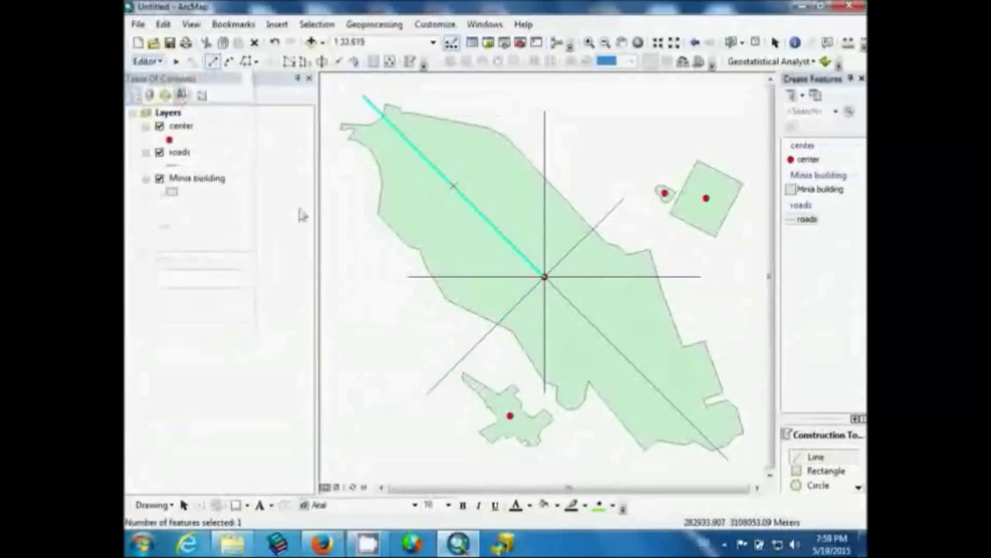
{"action": "left_click", "coordinate": [176, 62]}
{"action": "left_click", "coordinate": [341, 189]}
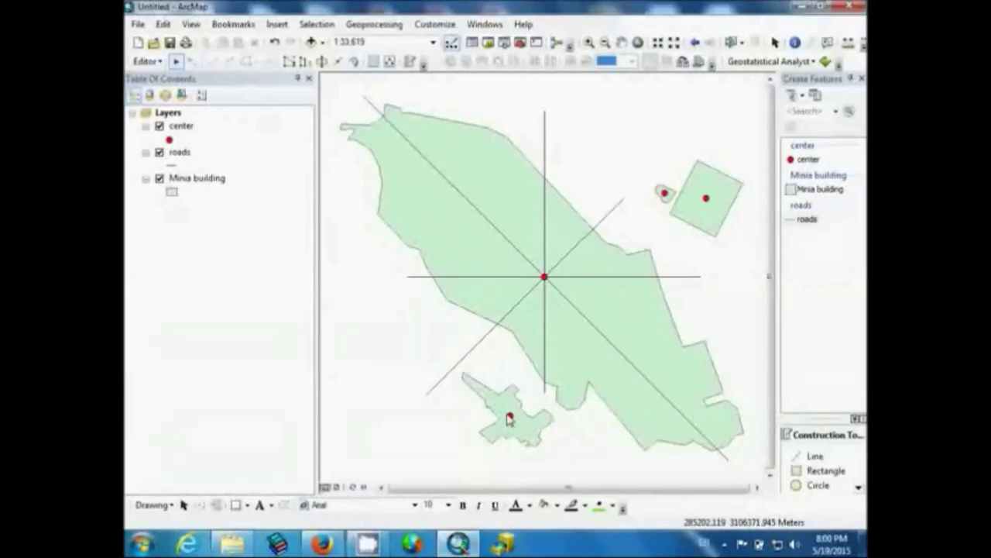
Step: Open the roads layer's attribute table, narrow its window, and move it away from the center of the map
{"action": "right_click", "coordinate": [193, 158]}
{"action": "left_click", "coordinate": [247, 197]}
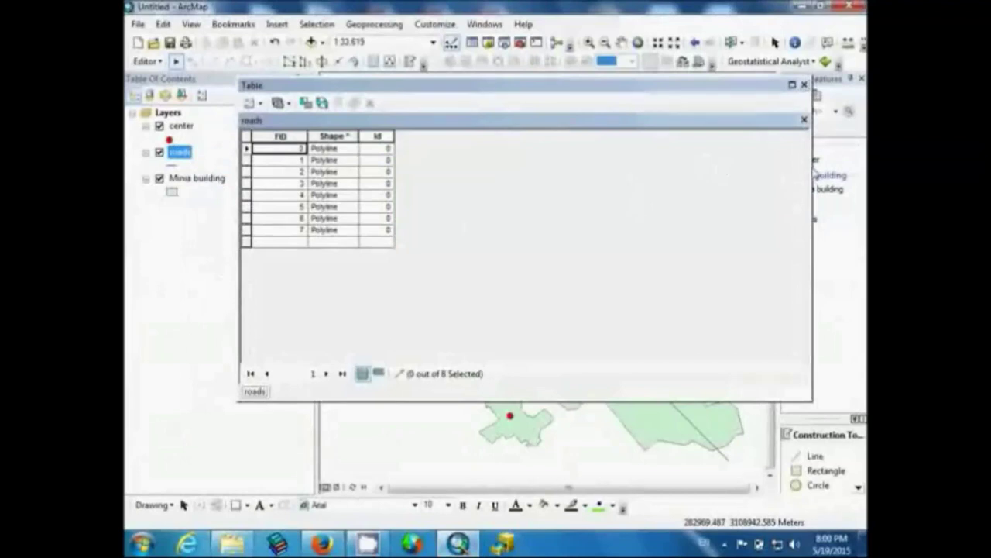
{"action": "left_click_drag", "start_coordinate": [812, 188], "coordinate": [526, 188]}
{"action": "left_click_drag", "start_coordinate": [432, 89], "coordinate": [347, 175]}
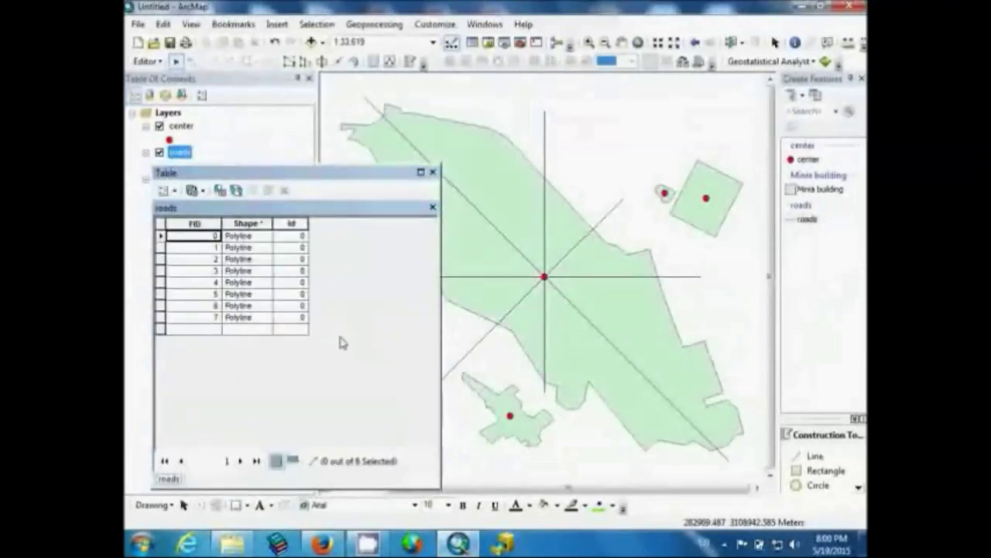
Step: Enlarge the display of the roads attribute table and stop the edit session
{"action": "scroll", "coordinate": [344, 342], "scroll_direction": "up", "scroll_amount": 5}
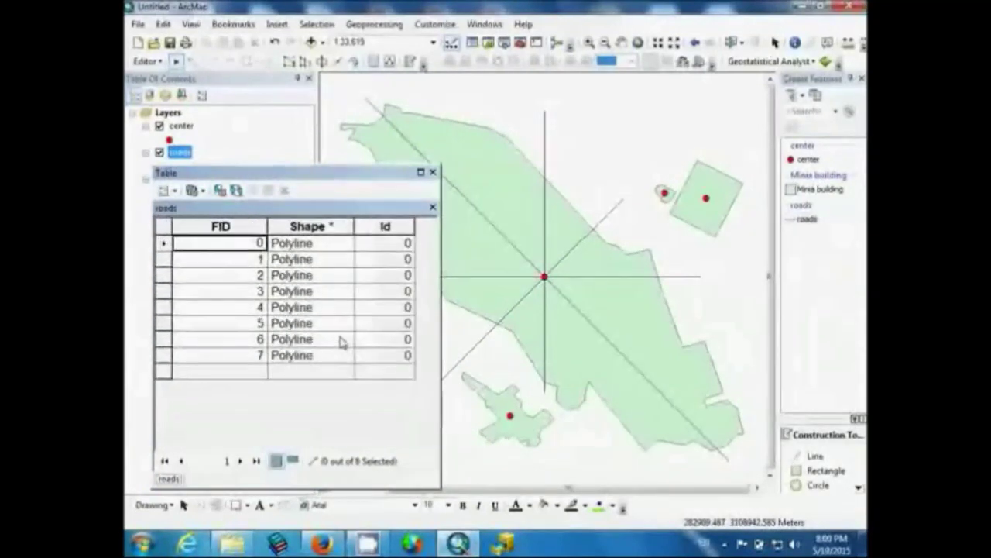
{"action": "left_click", "coordinate": [144, 62]}
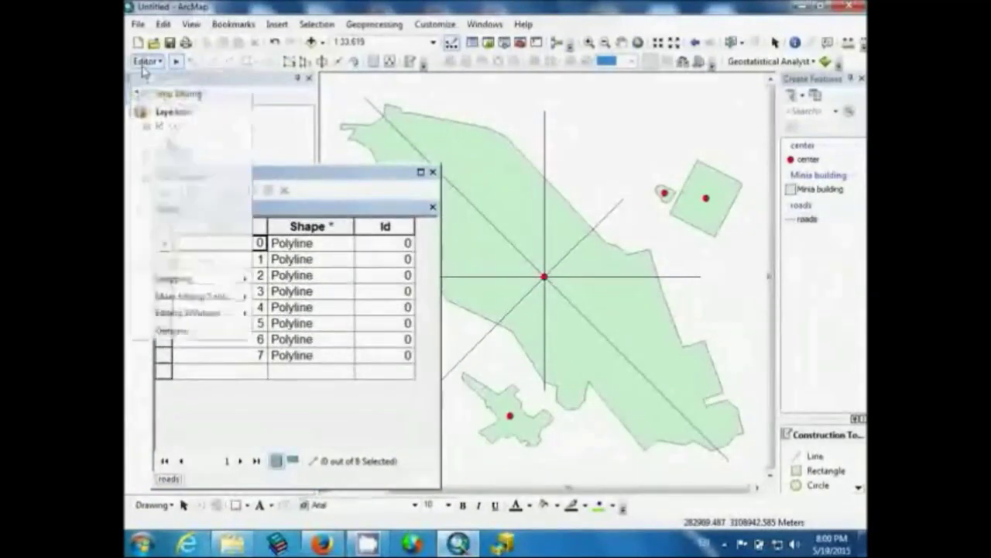
{"action": "left_click", "coordinate": [170, 94]}
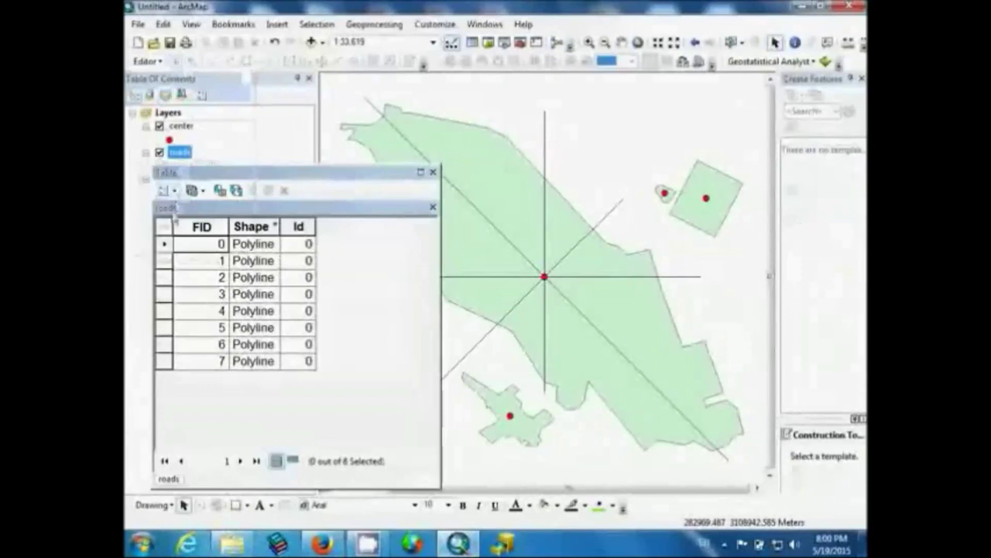
Step: Add a Text field named direction with length 50 to the roads table, then widen the table window and move it lower
{"action": "left_click", "coordinate": [165, 190]}
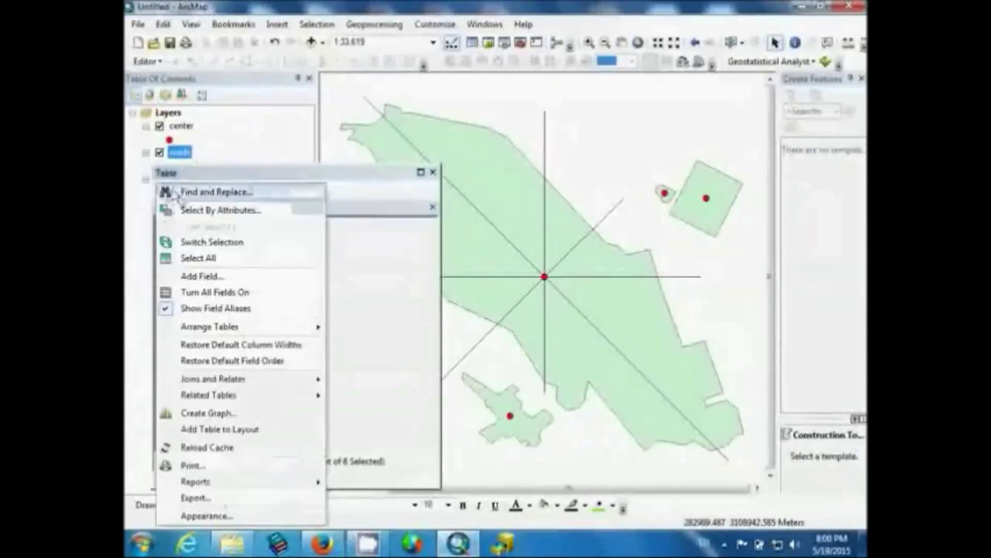
{"action": "left_click", "coordinate": [203, 276]}
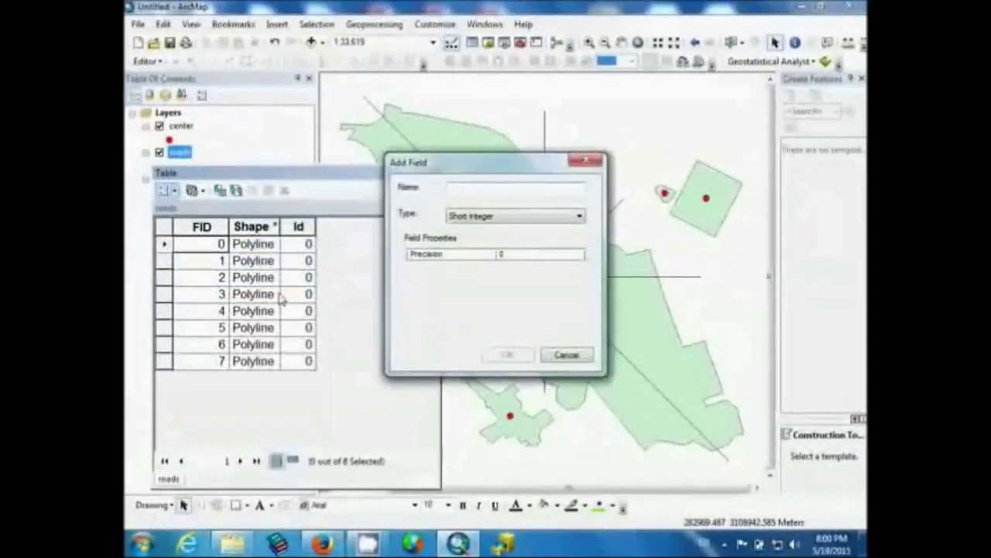
{"action": "type", "text": "direction"}
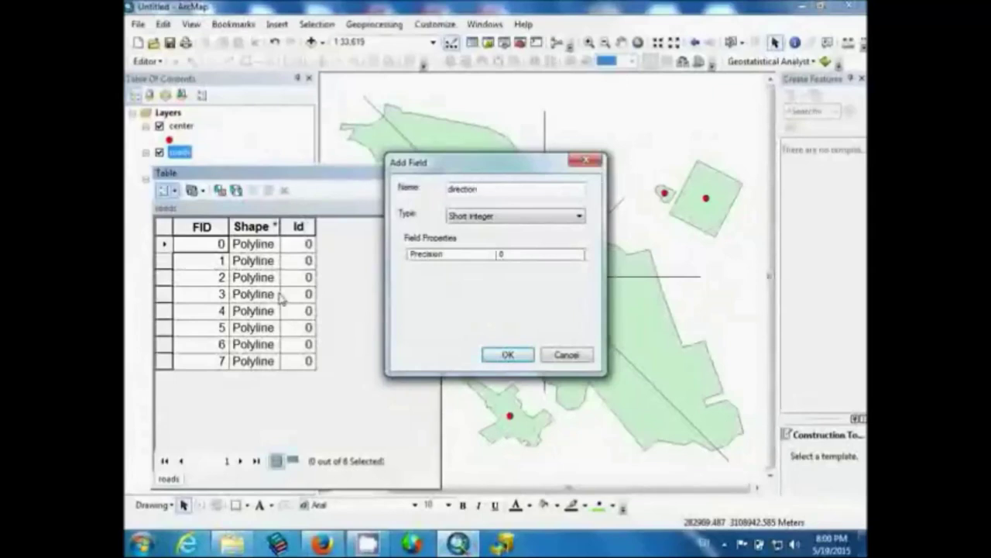
{"action": "left_click", "coordinate": [497, 220]}
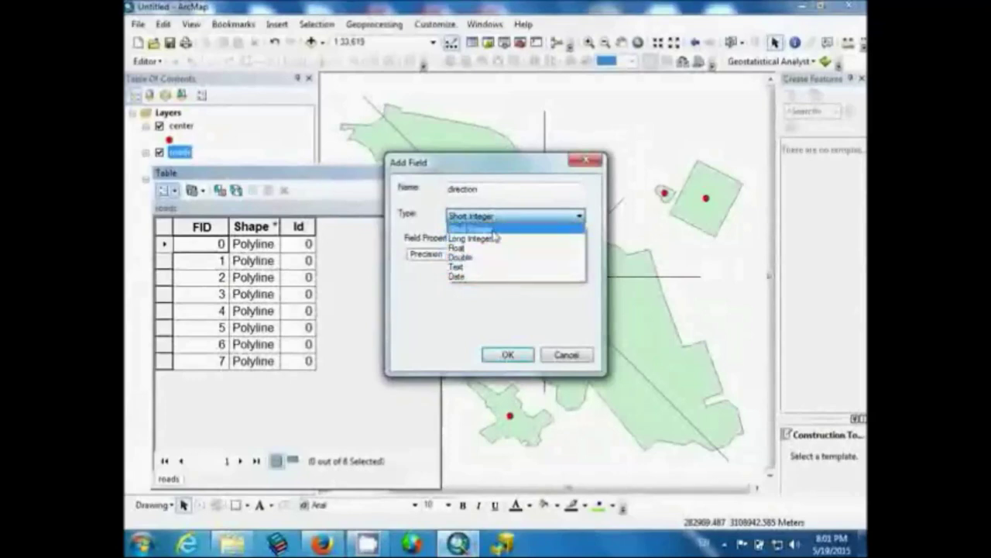
{"action": "left_click", "coordinate": [510, 273]}
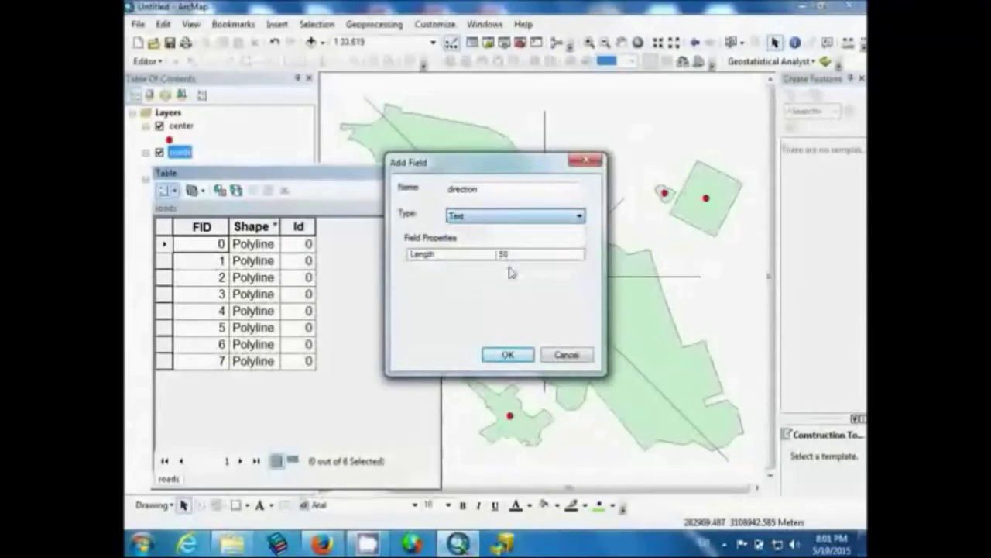
{"action": "left_click", "coordinate": [508, 356]}
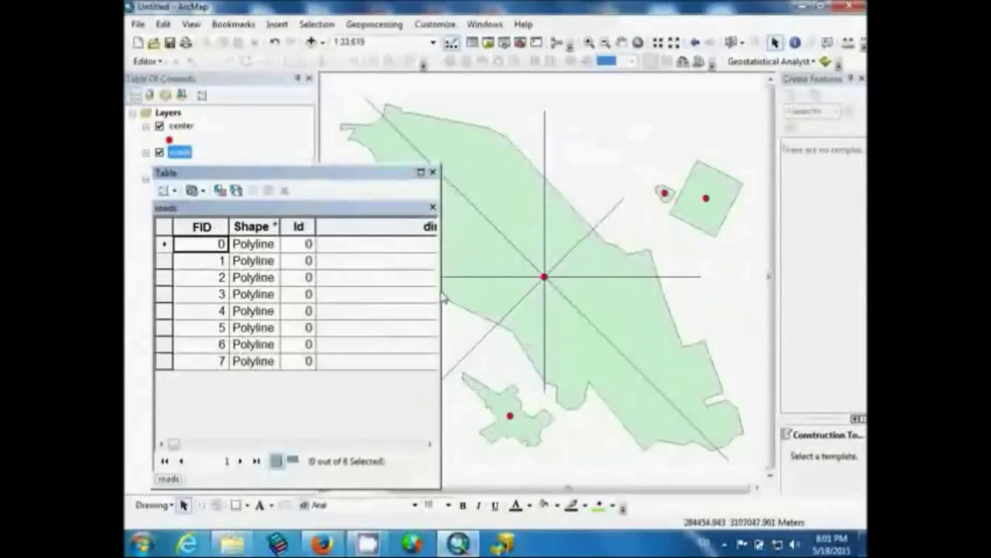
{"action": "left_click_drag", "start_coordinate": [444, 298], "coordinate": [488, 301]}
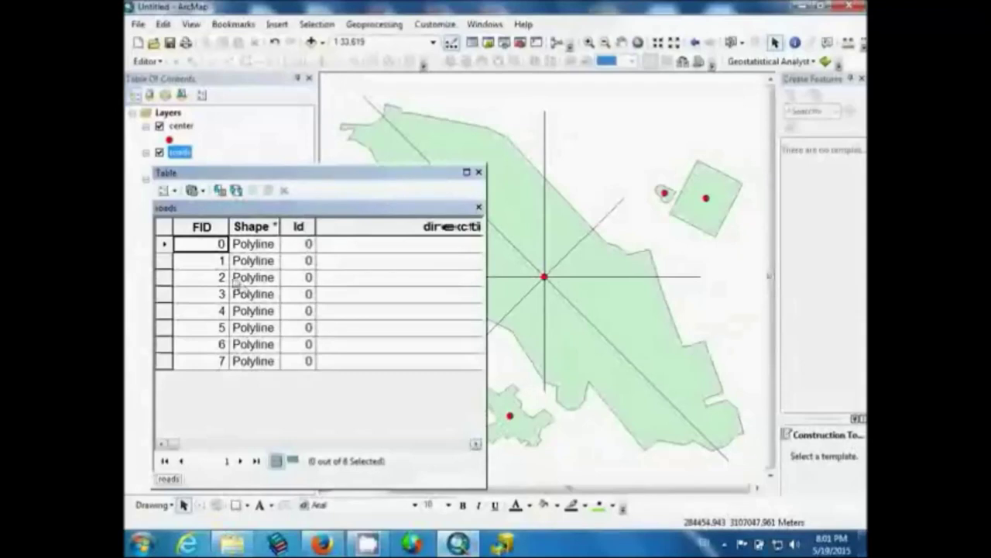
{"action": "left_click_drag", "start_coordinate": [331, 173], "coordinate": [307, 225]}
Step: Start an edit session and enter شمال as the direction of the north line in the first record
{"action": "left_click", "coordinate": [140, 297]}
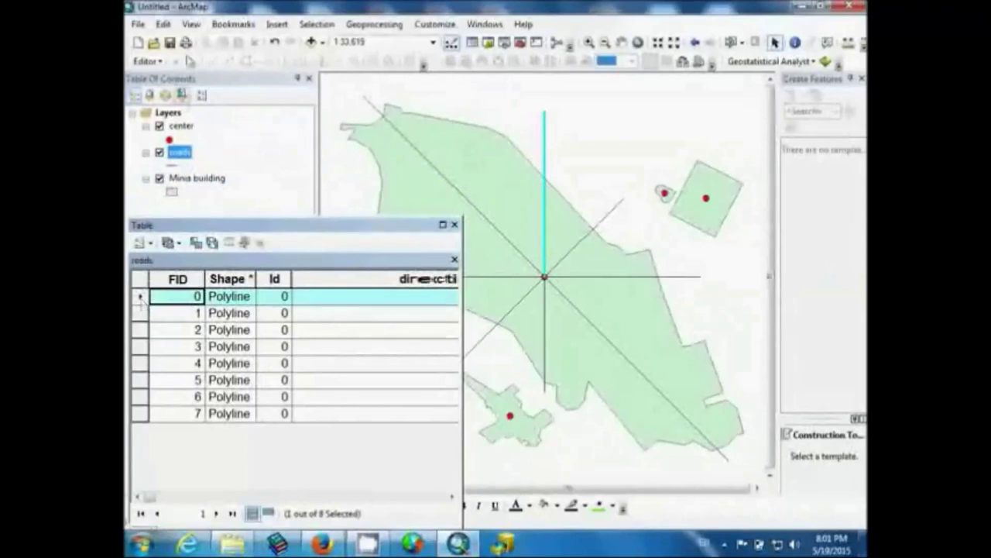
{"action": "left_click", "coordinate": [146, 61]}
{"action": "left_click", "coordinate": [164, 81]}
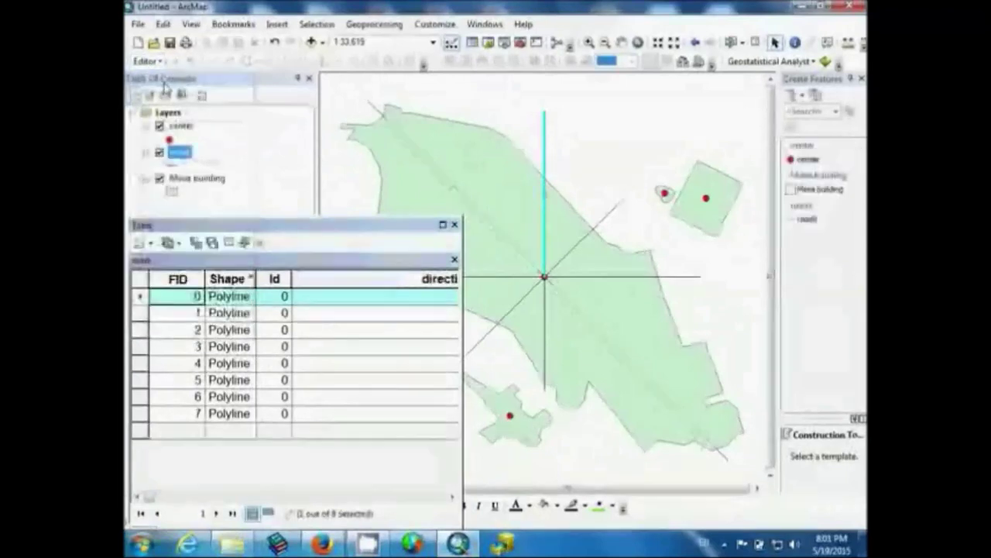
{"action": "left_click", "coordinate": [350, 302]}
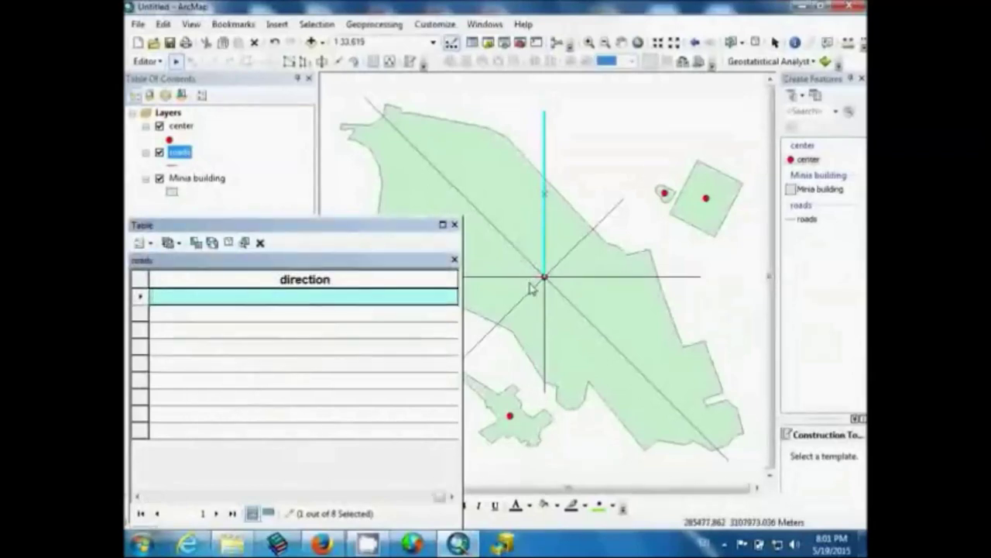
{"action": "type", "text": "a"}
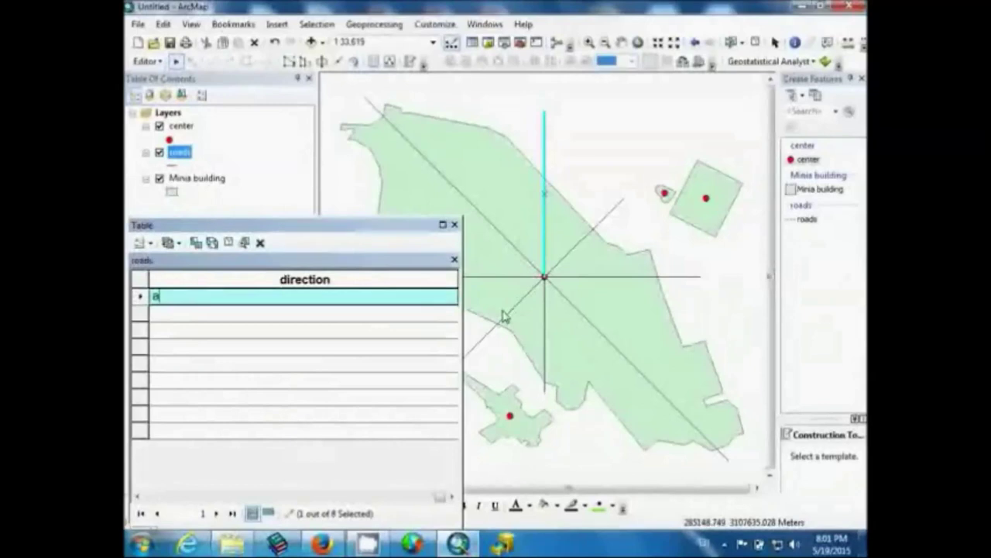
{"action": "key", "text": "BackSpace"}
{"action": "type", "text": "لا"}
Step: Set the direction attribute to شرق for the east line and جنوب for the south line
{"action": "left_click", "coordinate": [142, 314]}
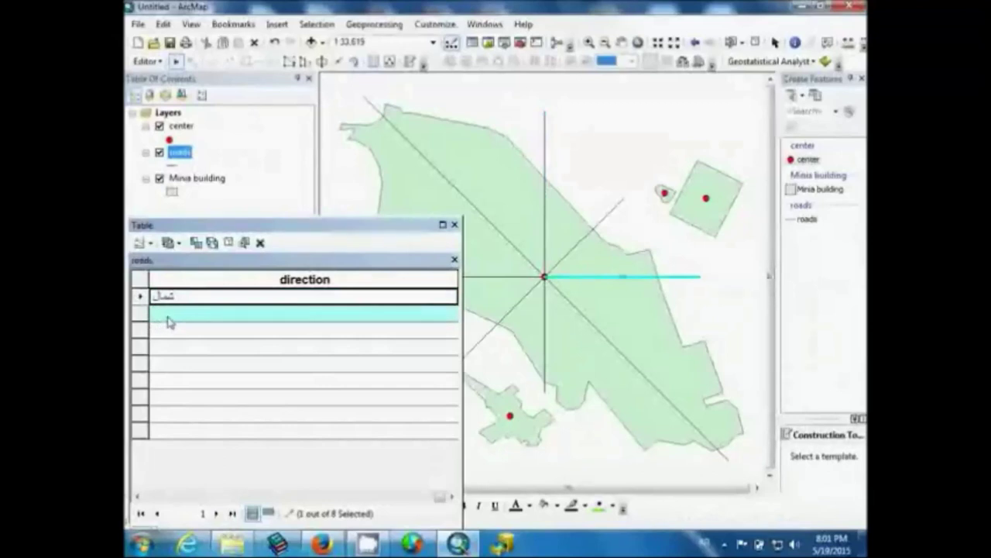
{"action": "left_click", "coordinate": [167, 315]}
{"action": "type", "text": "غرب"}
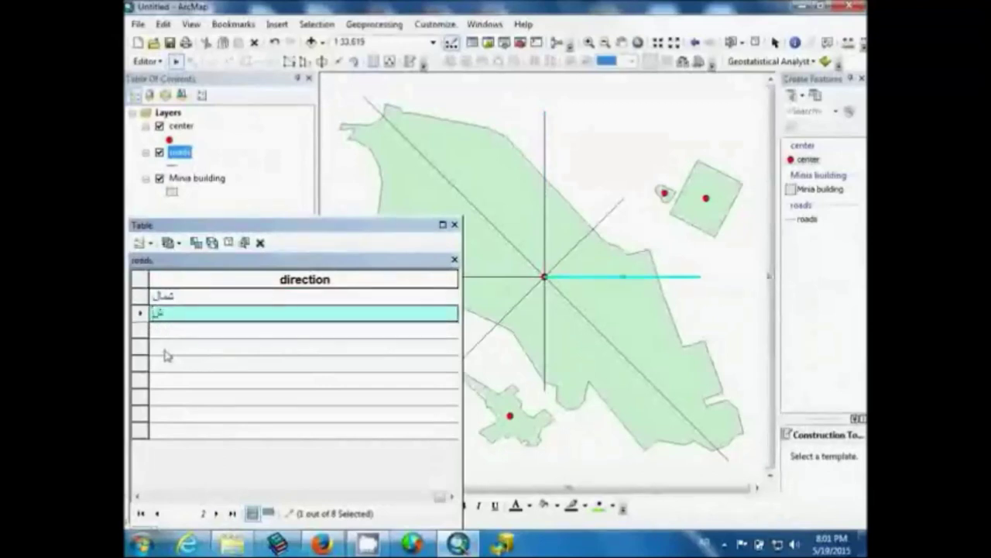
{"action": "type", "text": "وب"}
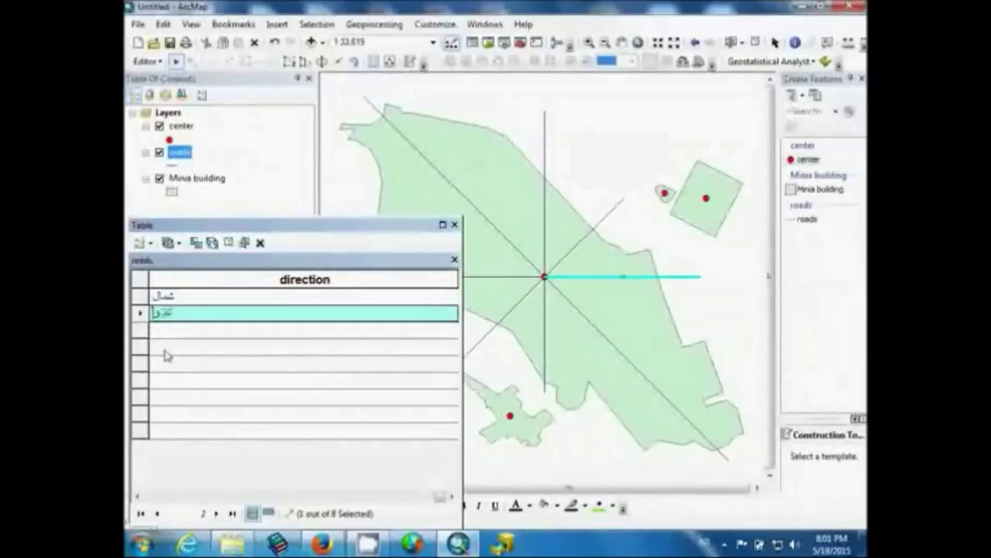
{"action": "left_click", "coordinate": [141, 331]}
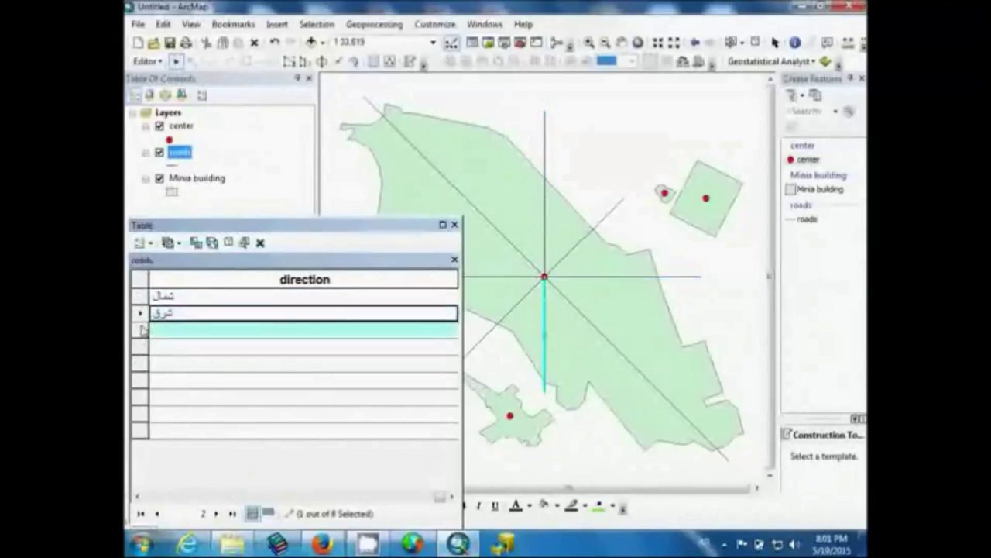
{"action": "left_click", "coordinate": [156, 338]}
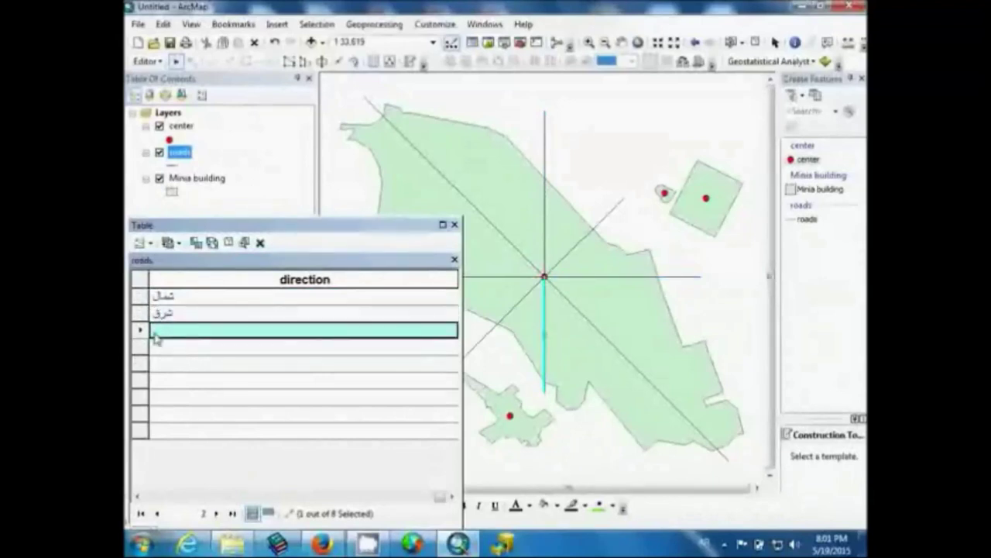
{"action": "type", "text": "جنوب"}
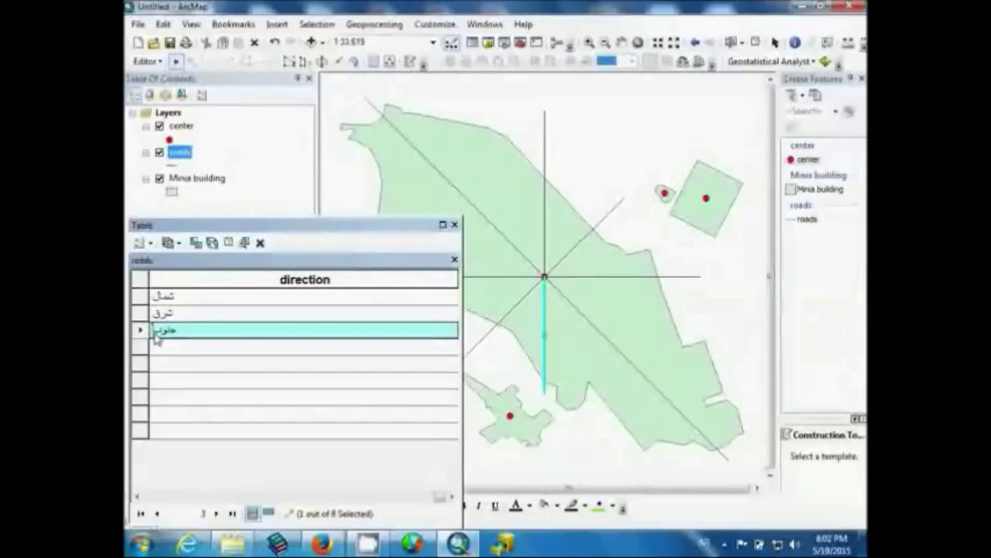
Step: Set the direction attribute to غرب for the west line and شمال شرقي for the northeast line
{"action": "left_click", "coordinate": [140, 348]}
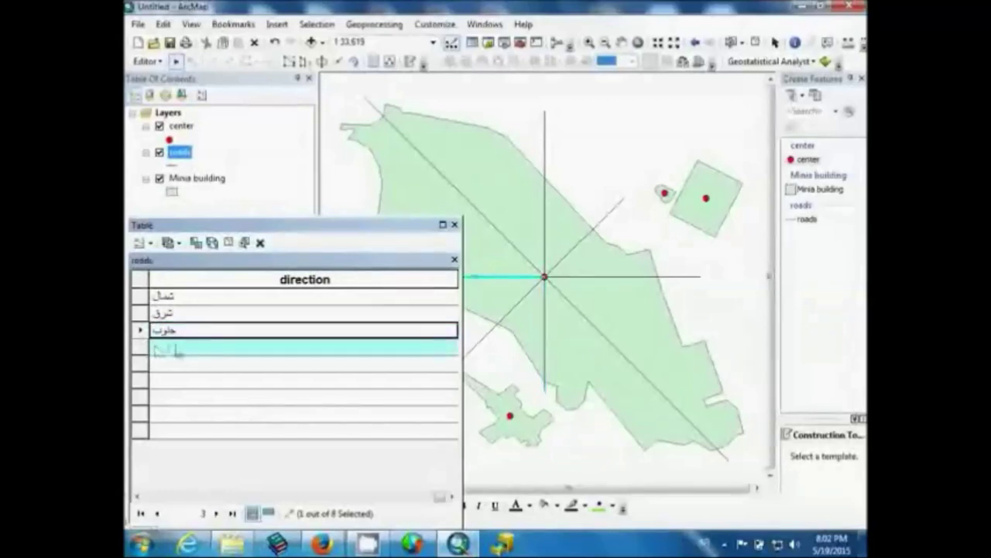
{"action": "left_click", "coordinate": [178, 349]}
{"action": "type", "text": "غرب"}
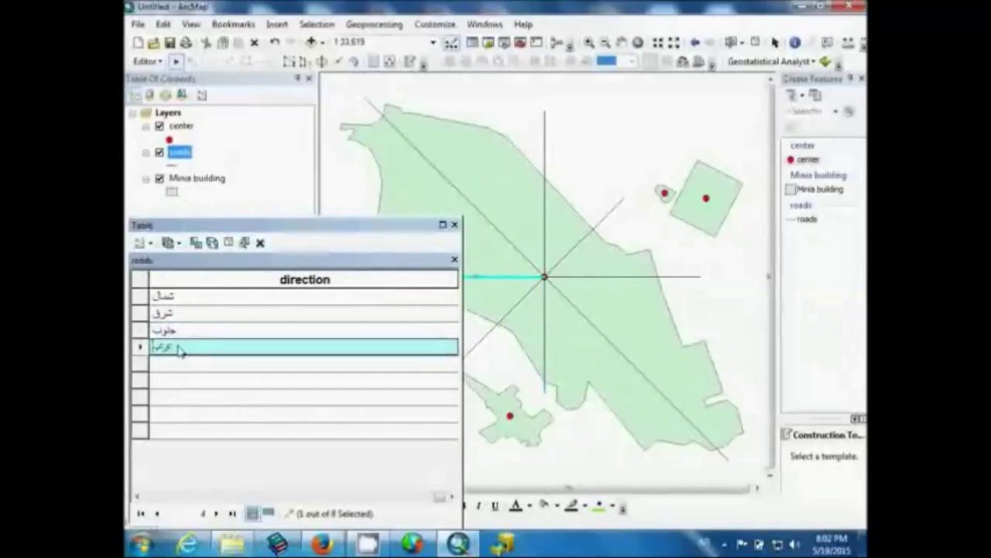
{"action": "left_click", "coordinate": [144, 366]}
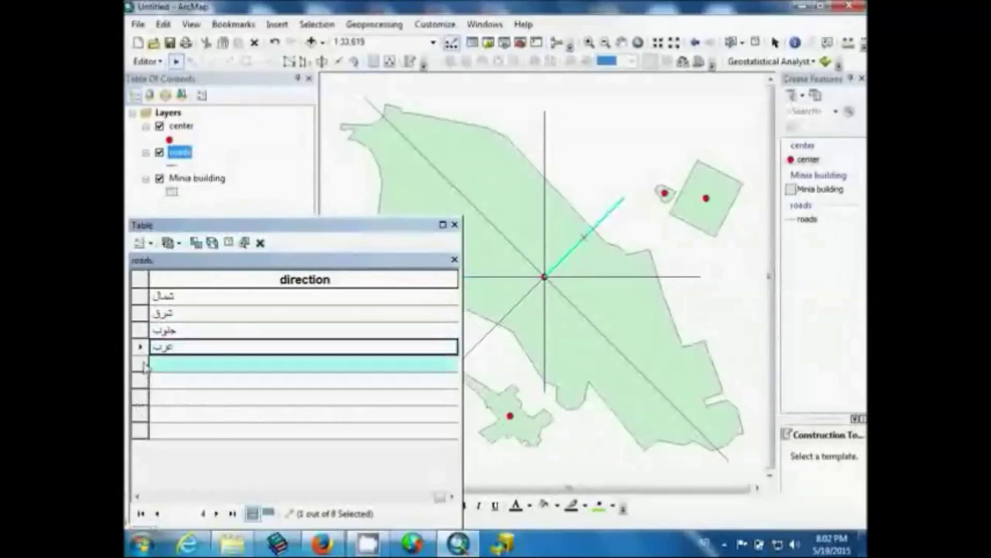
{"action": "left_click", "coordinate": [179, 367]}
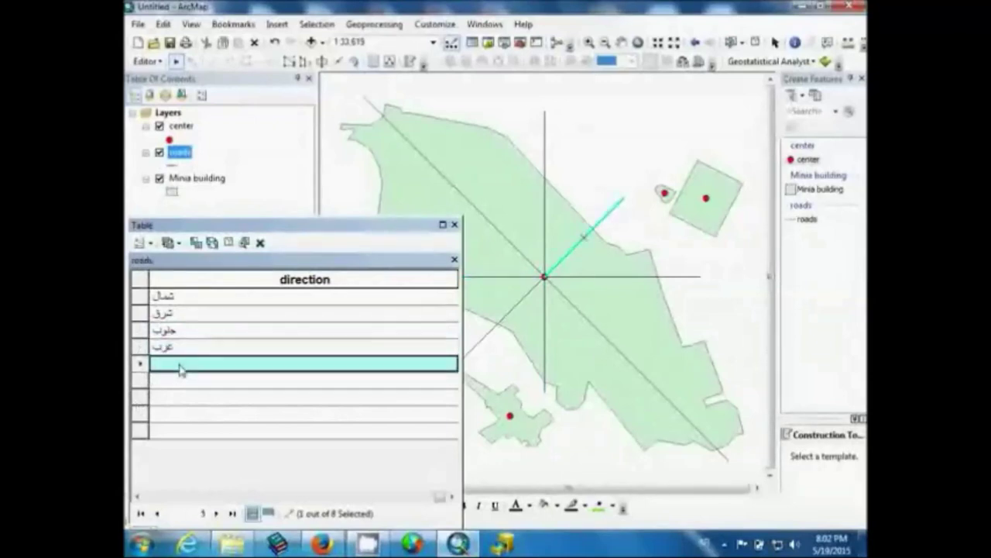
{"action": "type", "text": "شمال ش"}
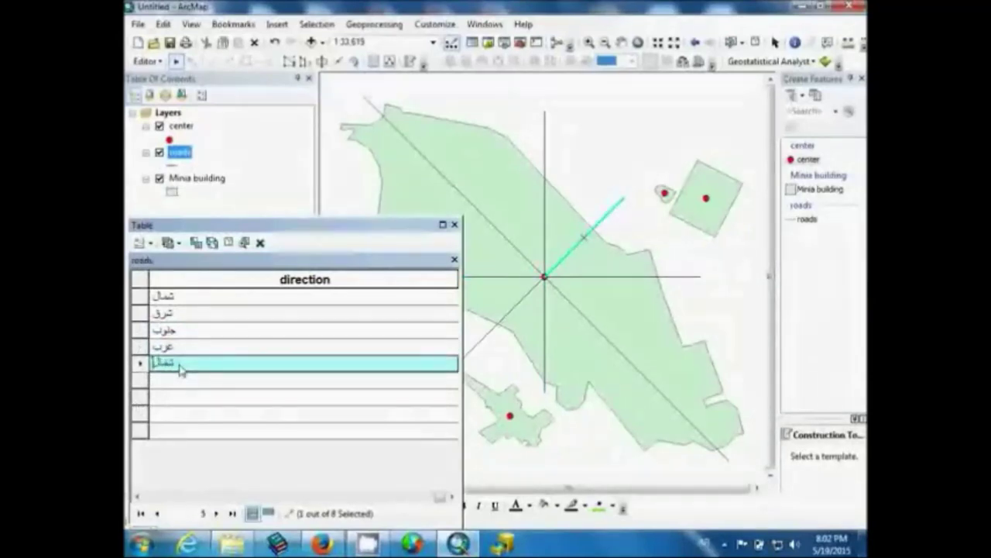
{"action": "type", "text": "رقي"}
Step: Set the direction attribute of the southeast line to جنوب شرقي
{"action": "left_click", "coordinate": [142, 387]}
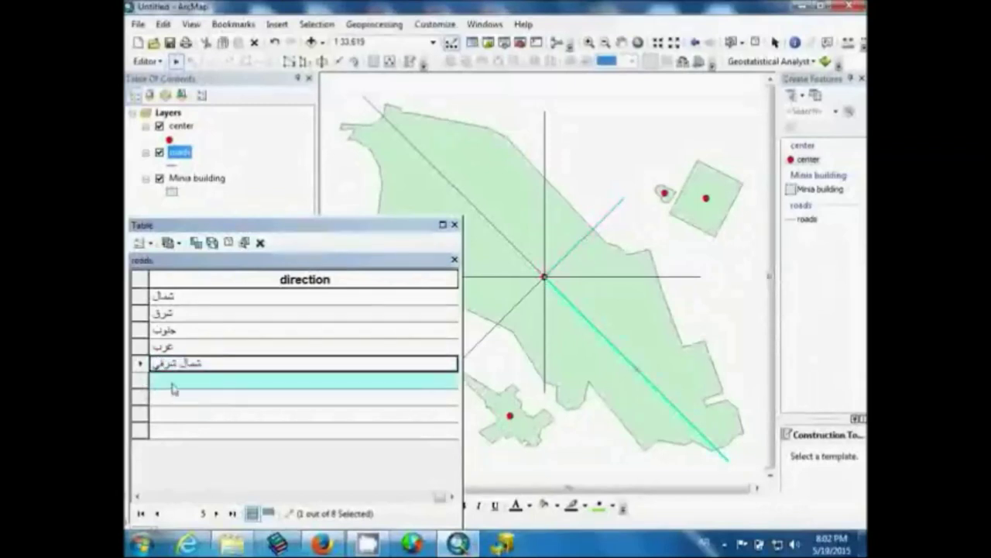
{"action": "left_click", "coordinate": [177, 385]}
{"action": "type", "text": "غر"}
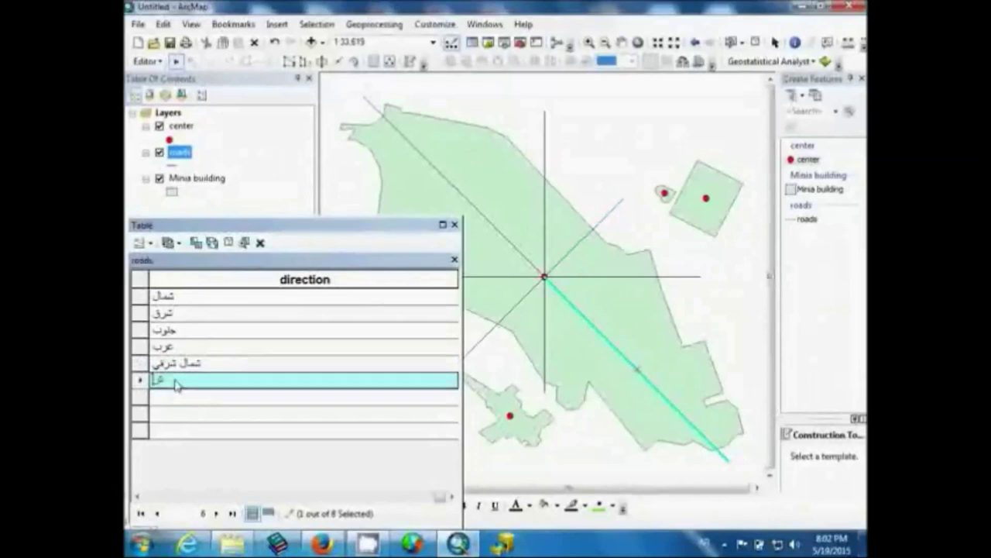
{"action": "type", "text": "جنوب ش"}
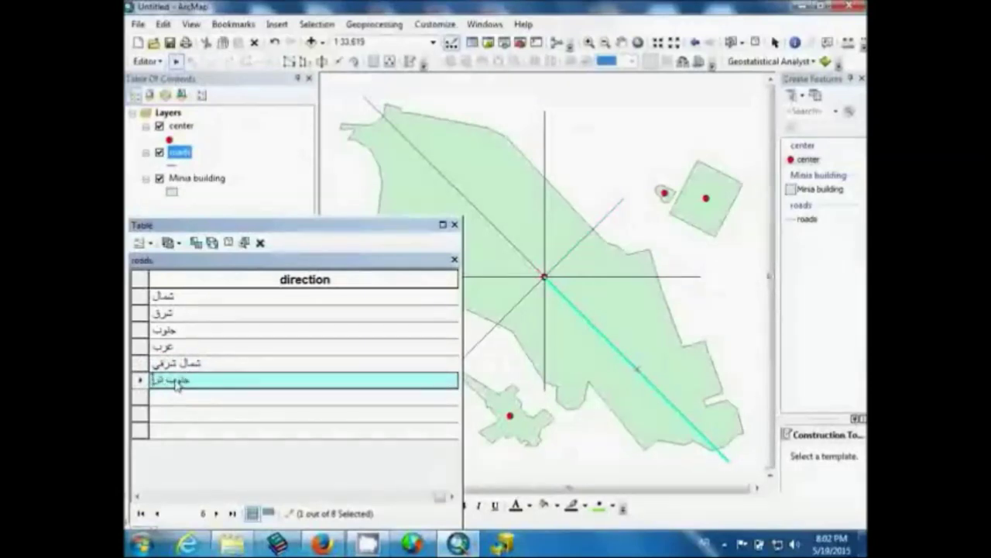
{"action": "type", "text": "قي"}
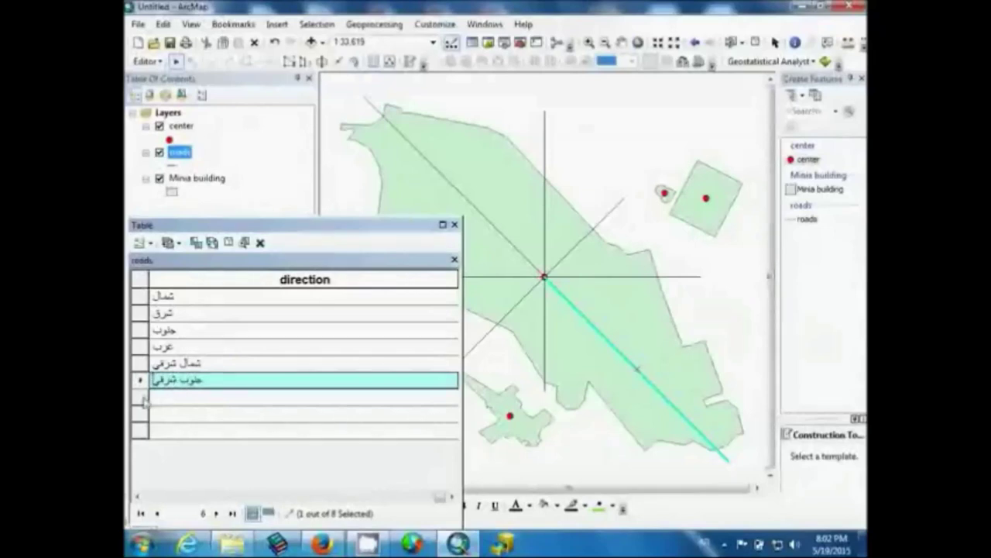
Step: Set the direction attribute to جنوب غربي for the southwest line and شمال غربي for the northwest line
{"action": "left_click", "coordinate": [143, 400]}
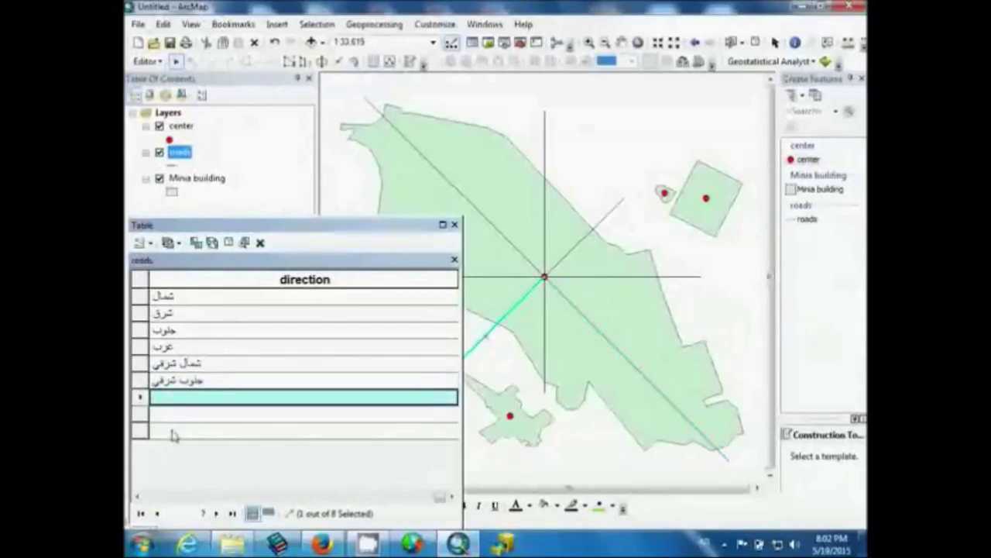
{"action": "type", "text": "جنوب "}
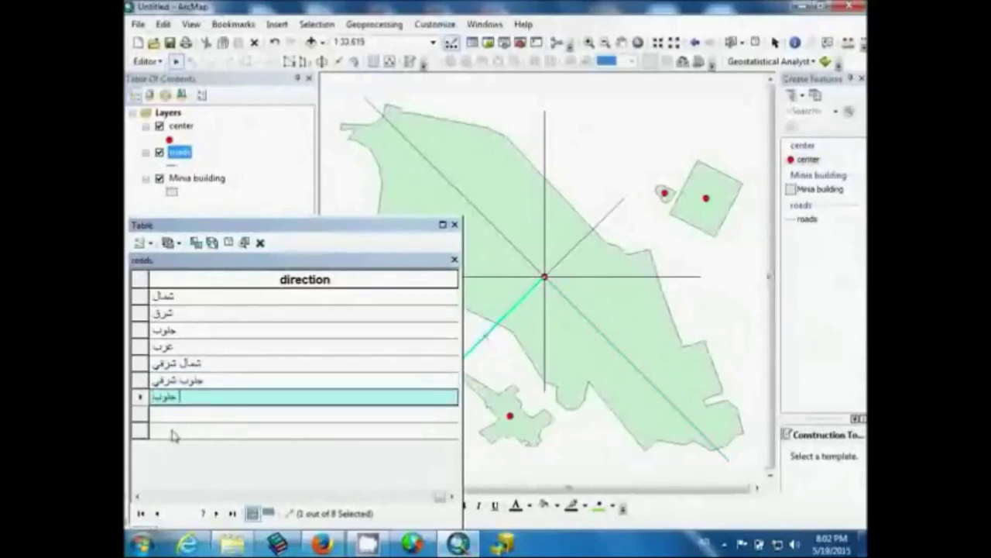
{"action": "type", "text": "غربي"}
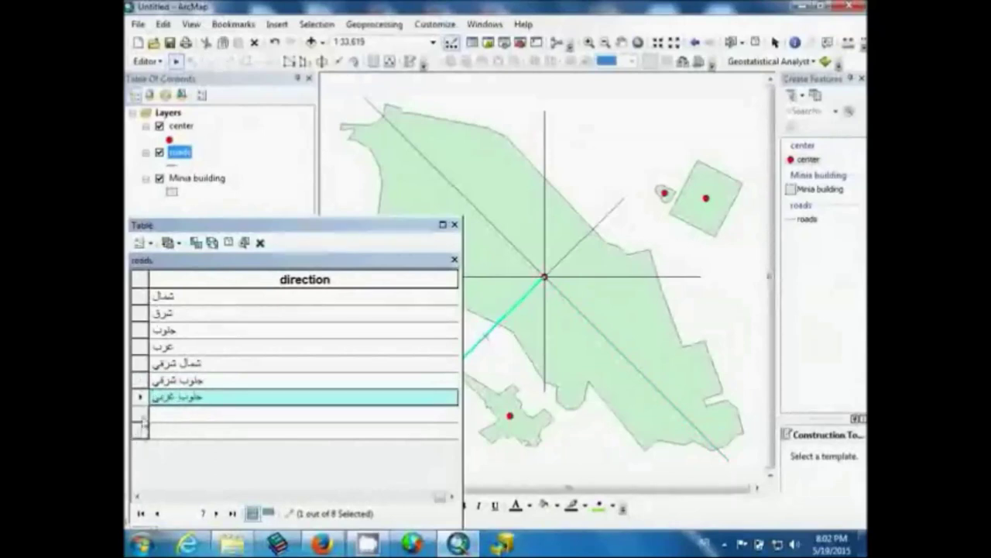
{"action": "left_click", "coordinate": [143, 417]}
{"action": "left_click", "coordinate": [175, 417]}
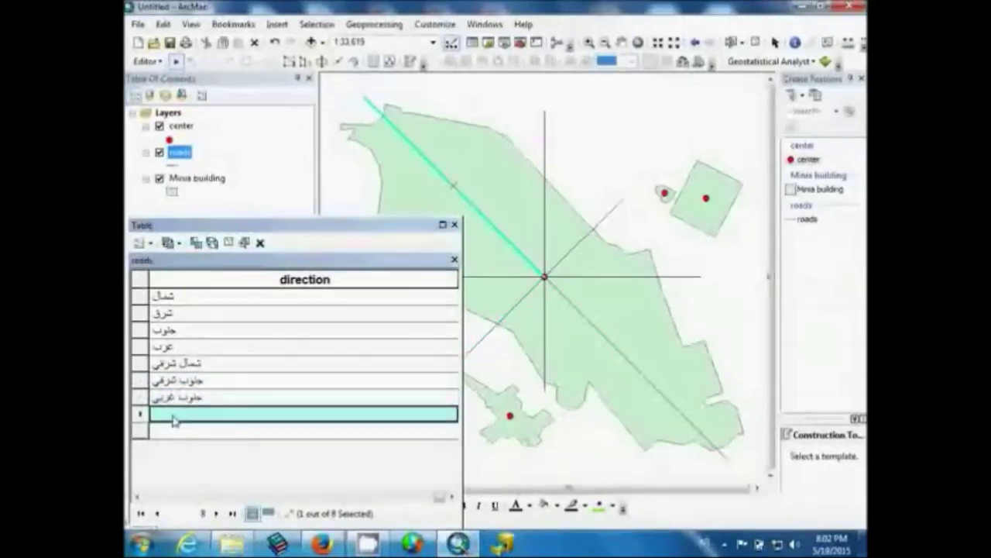
{"action": "type", "text": "ال"}
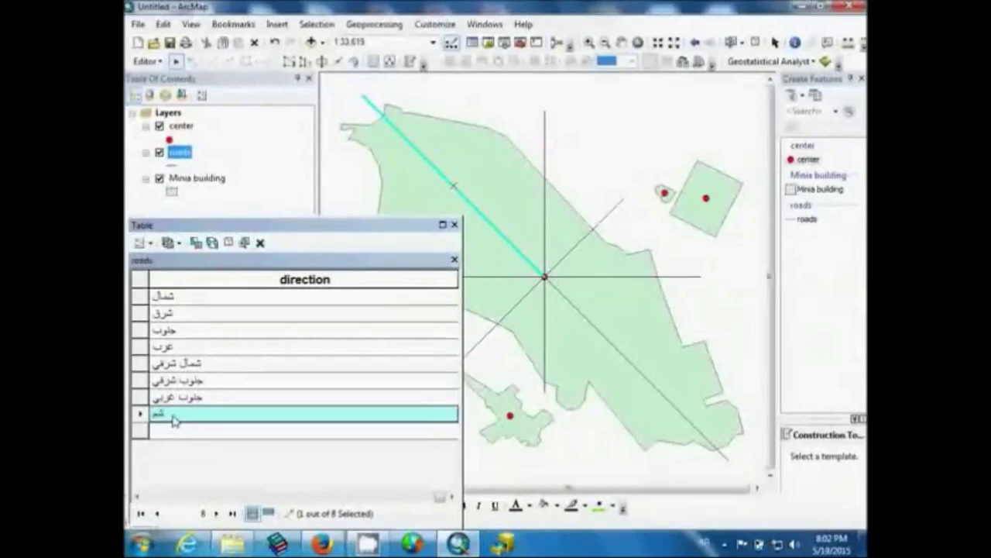
{"action": "type", "text": "ال غربي"}
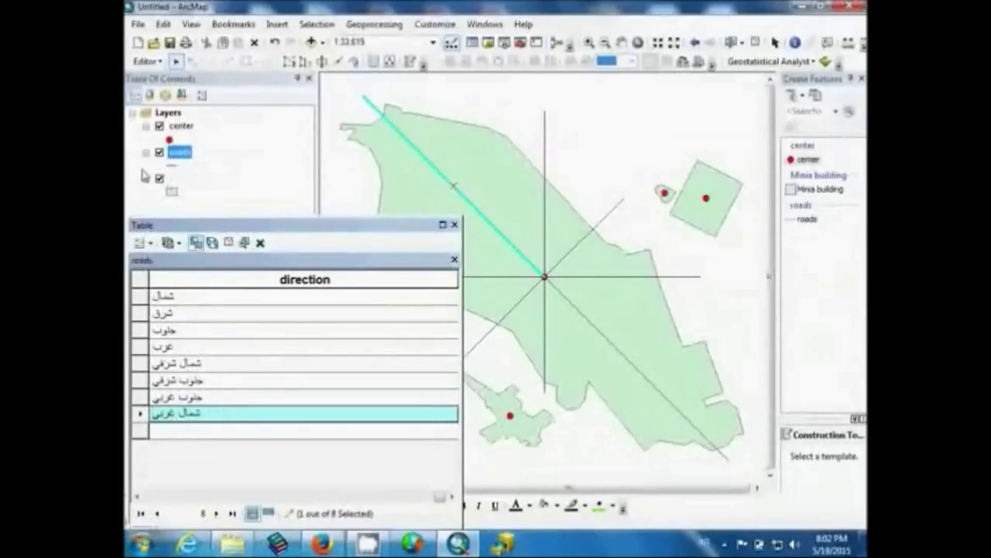
Step: Save the direction attribute edits, then close the roads table and deselect the northwest line
{"action": "left_click", "coordinate": [148, 60]}
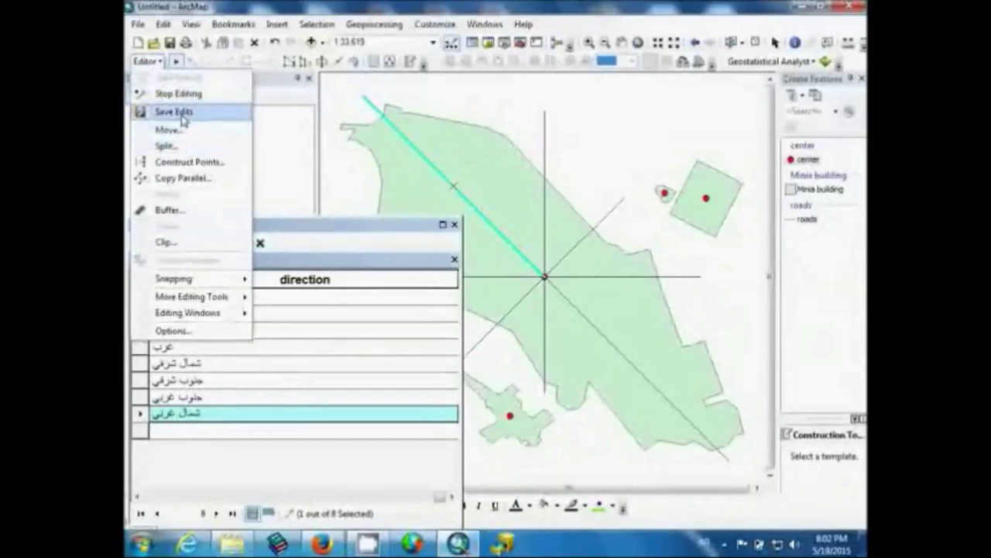
{"action": "left_click", "coordinate": [169, 112]}
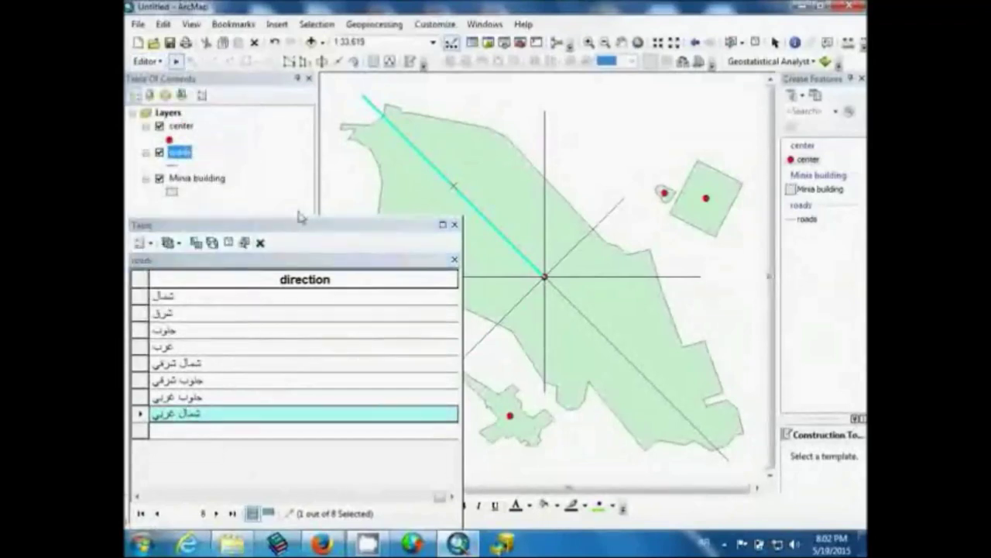
{"action": "left_click", "coordinate": [455, 225]}
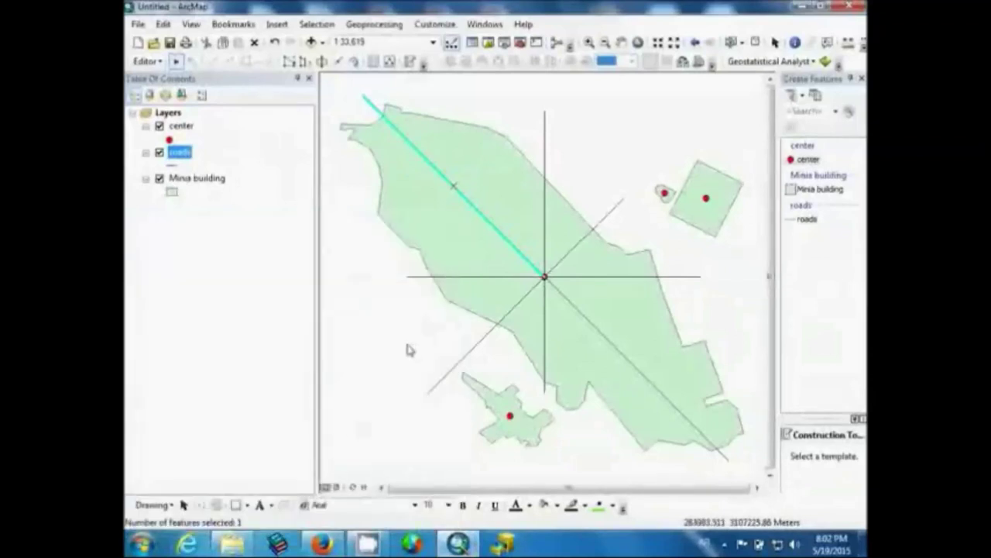
{"action": "left_click", "coordinate": [410, 350]}
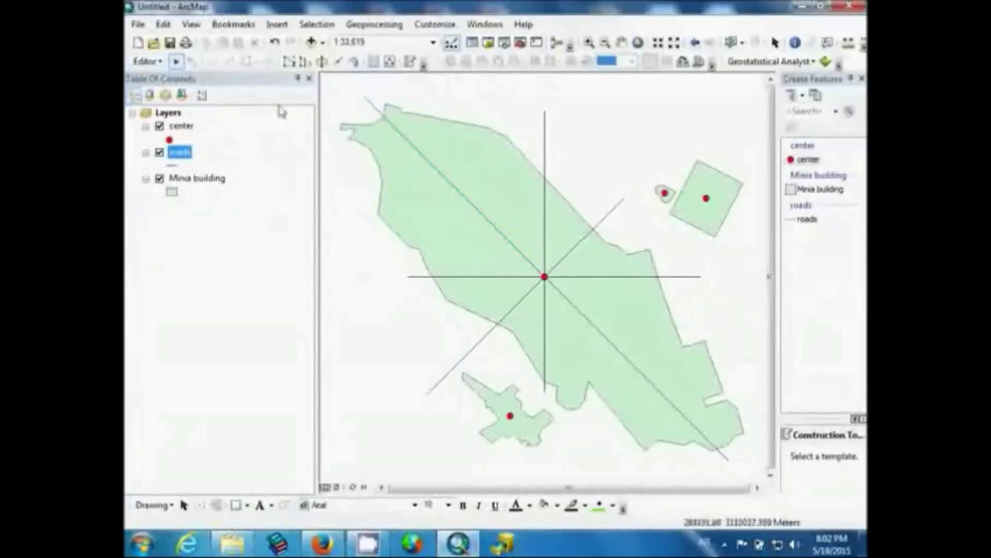
Step: Trim all the direction lines at the main Minia building polygon's boundary with the Advanced Editing trim tool, and dock its toolbar
{"action": "right_click", "coordinate": [563, 29]}
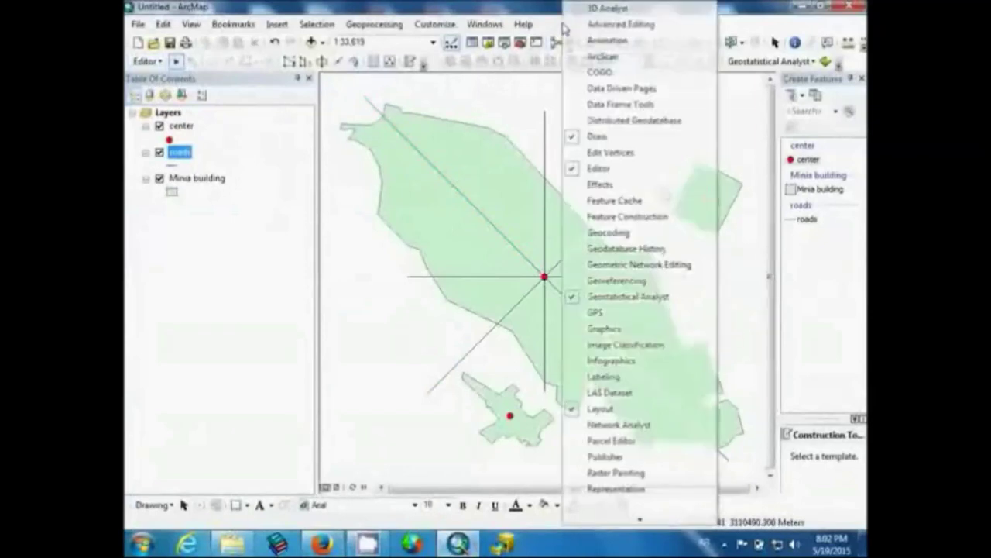
{"action": "left_click", "coordinate": [627, 25]}
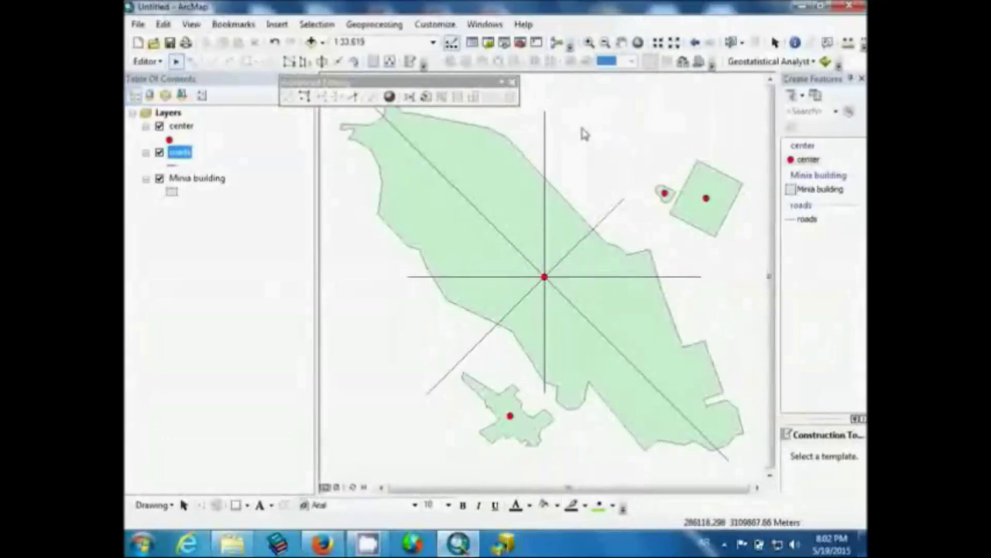
{"action": "left_click", "coordinate": [489, 142]}
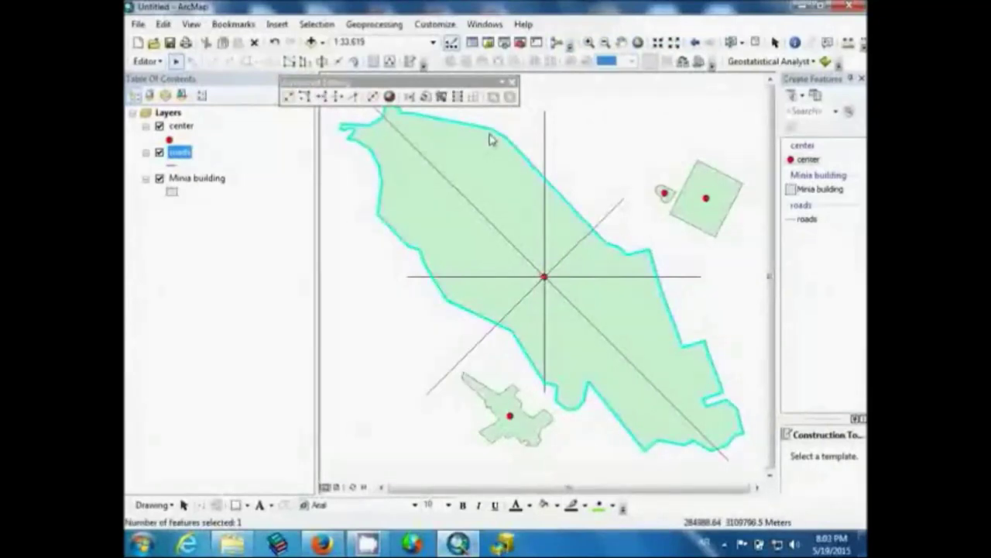
{"action": "left_click", "coordinate": [337, 101]}
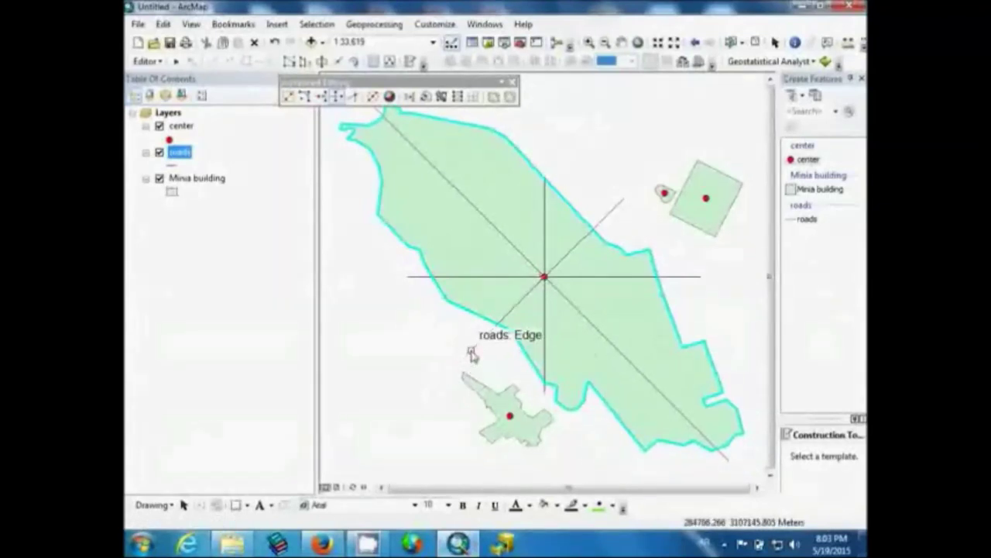
{"action": "left_click", "coordinate": [689, 279]}
{"action": "left_click", "coordinate": [723, 454]}
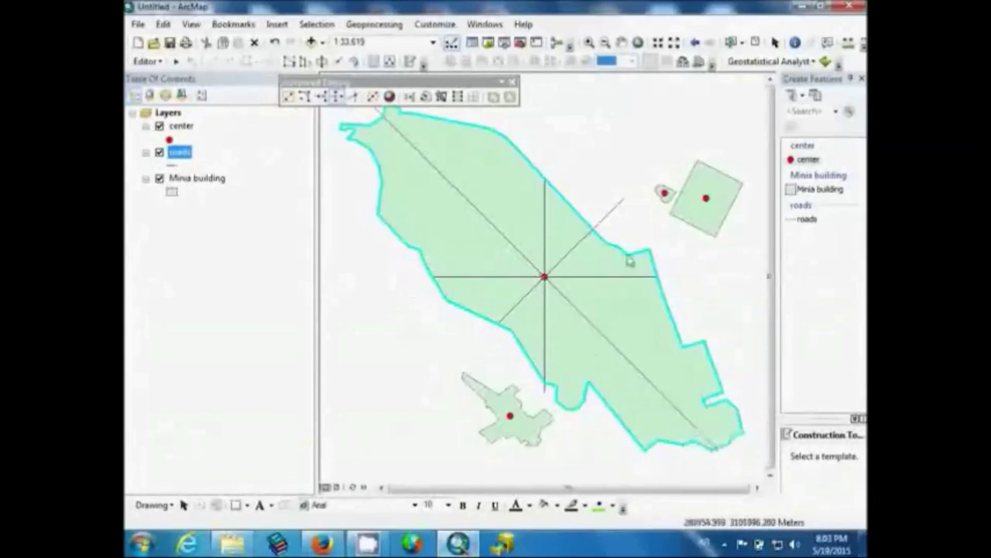
{"action": "left_click", "coordinate": [612, 215]}
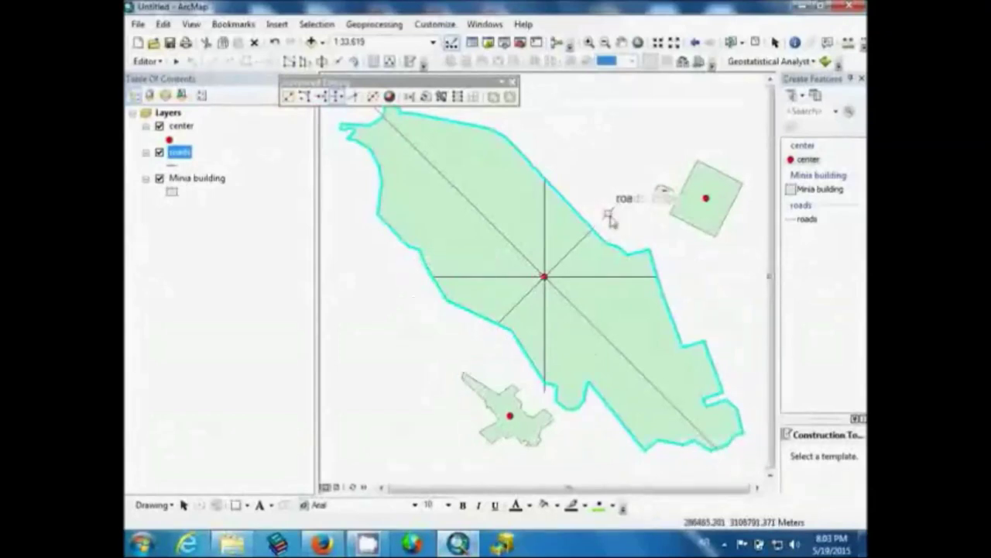
{"action": "double_click", "coordinate": [375, 84]}
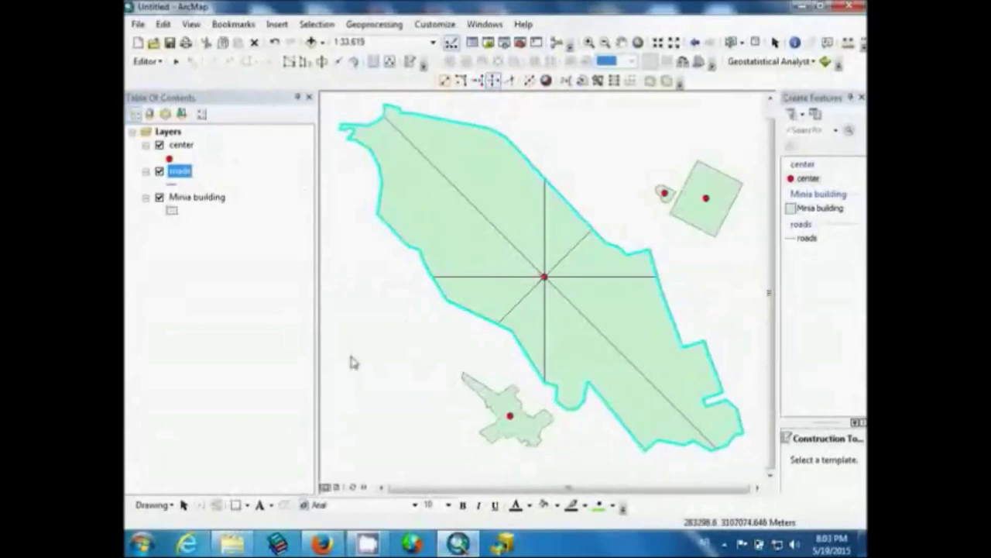
Step: Save the trimmed lines, clear the building polygon's selection and check the north line's end at the boundary
{"action": "left_click", "coordinate": [150, 62]}
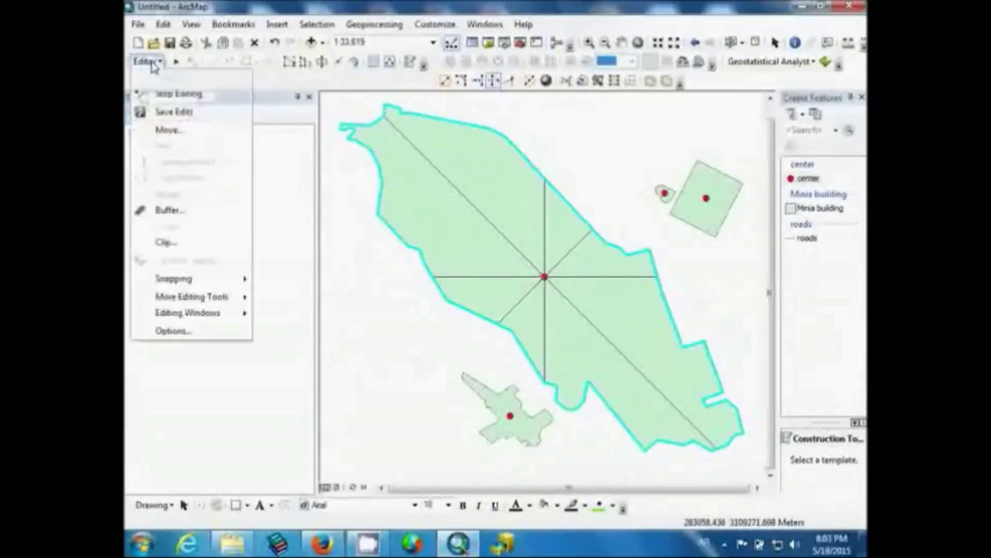
{"action": "left_click", "coordinate": [172, 111]}
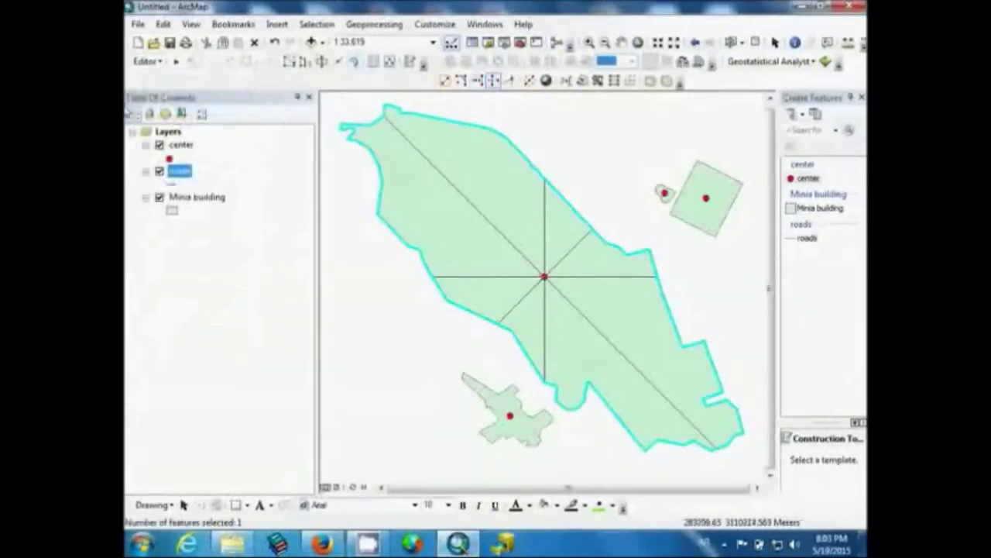
{"action": "left_click", "coordinate": [175, 61]}
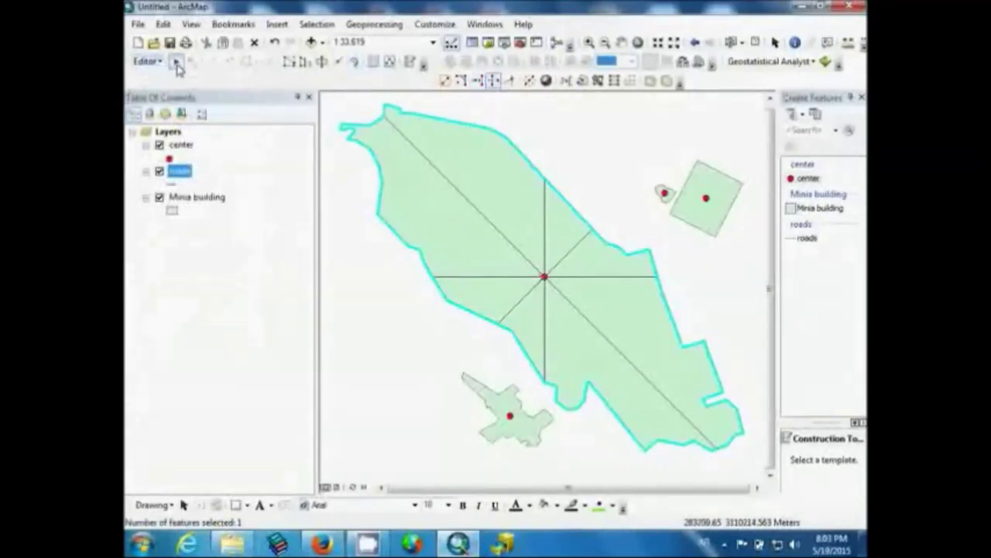
{"action": "left_click", "coordinate": [352, 182]}
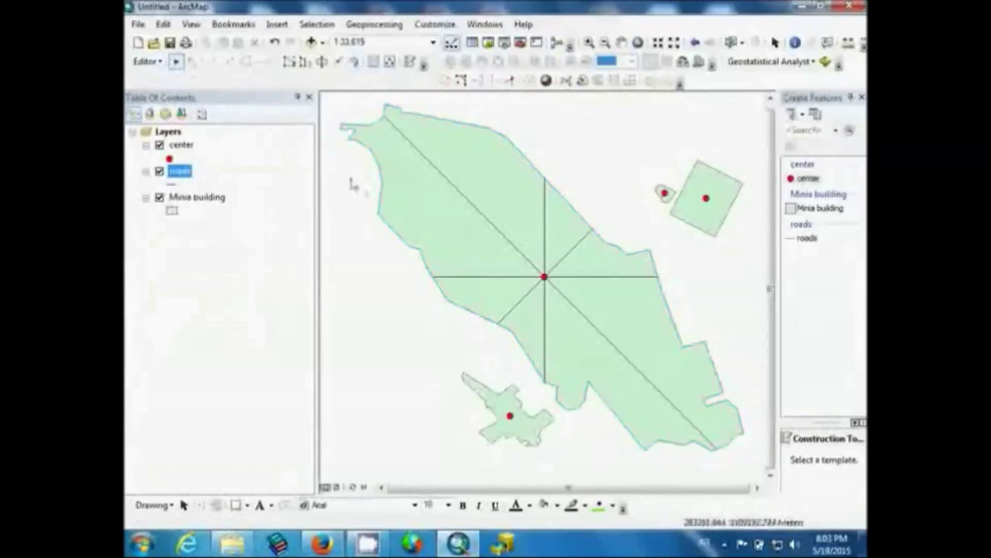
{"action": "left_click", "coordinate": [589, 42]}
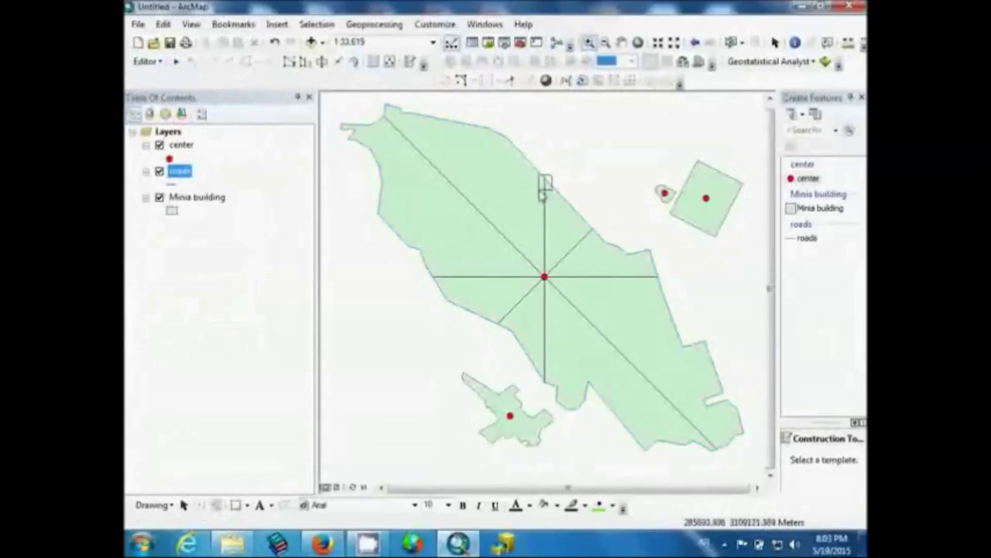
{"action": "left_click_drag", "start_coordinate": [543, 192], "coordinate": [540, 191]}
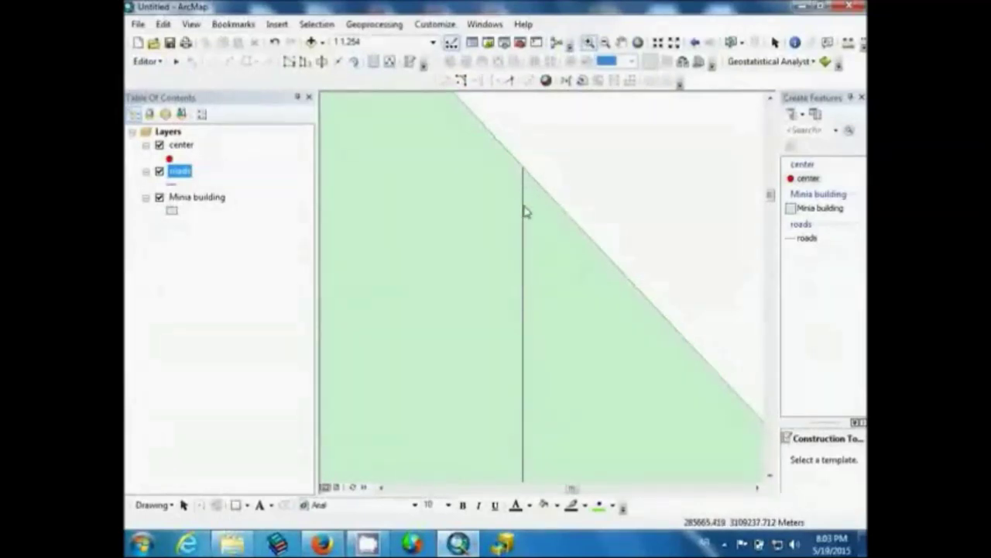
{"action": "left_click", "coordinate": [638, 42]}
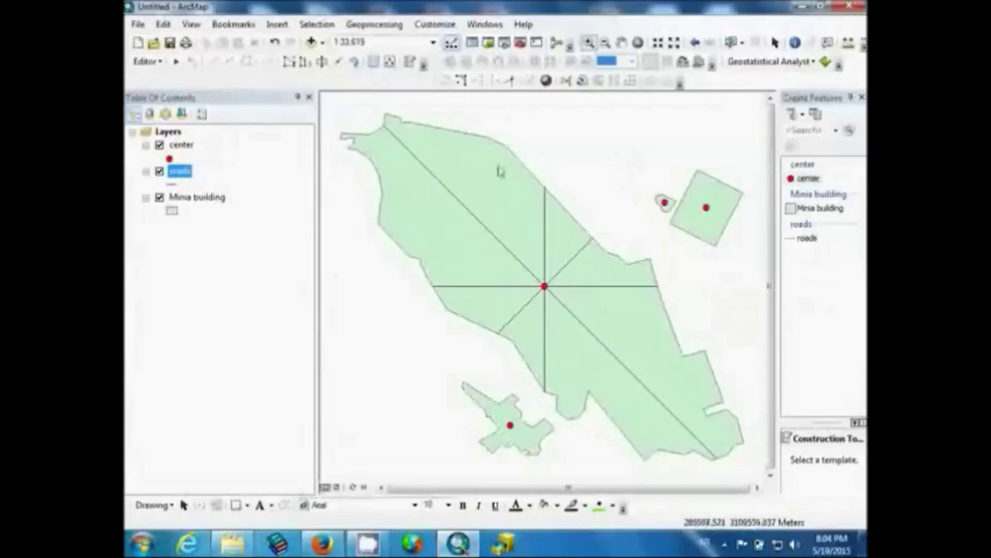
Step: Open the roads attribute table, widening its window and narrowing the direction column
{"action": "right_click", "coordinate": [183, 177]}
{"action": "left_click", "coordinate": [237, 215]}
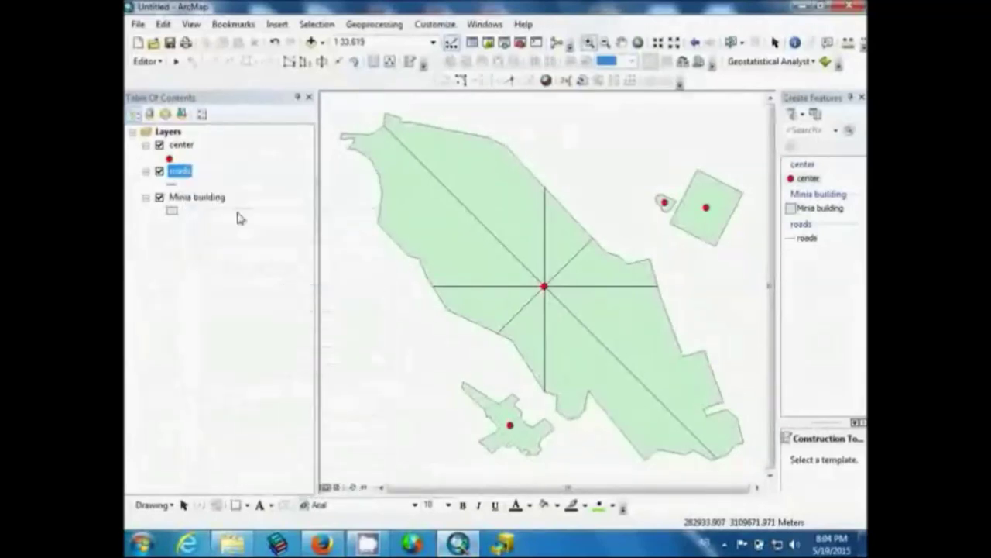
{"action": "left_click_drag", "start_coordinate": [463, 308], "coordinate": [724, 321]}
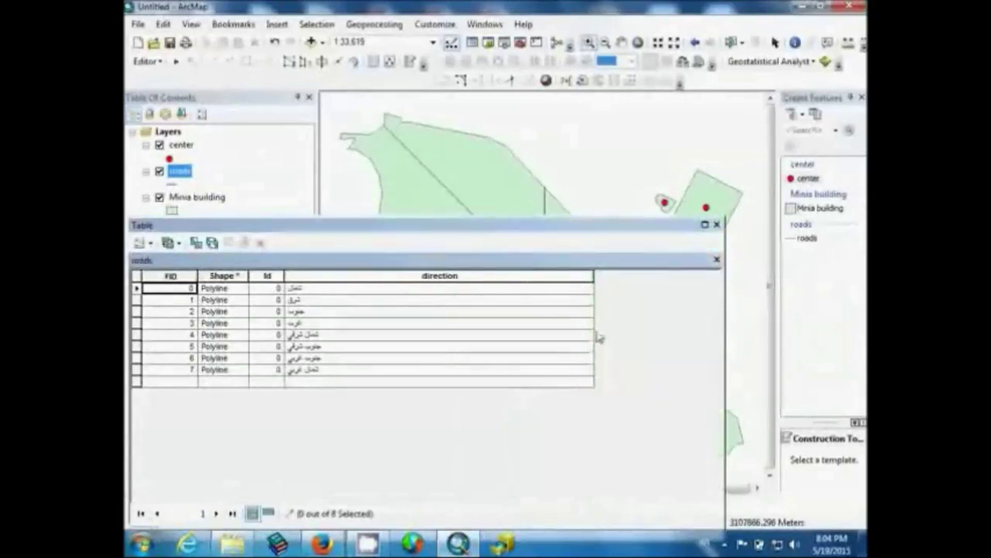
{"action": "left_click_drag", "start_coordinate": [597, 288], "coordinate": [395, 287]}
Step: End the edit session and add a field named length of type Double to the roads table
{"action": "left_click", "coordinate": [147, 61]}
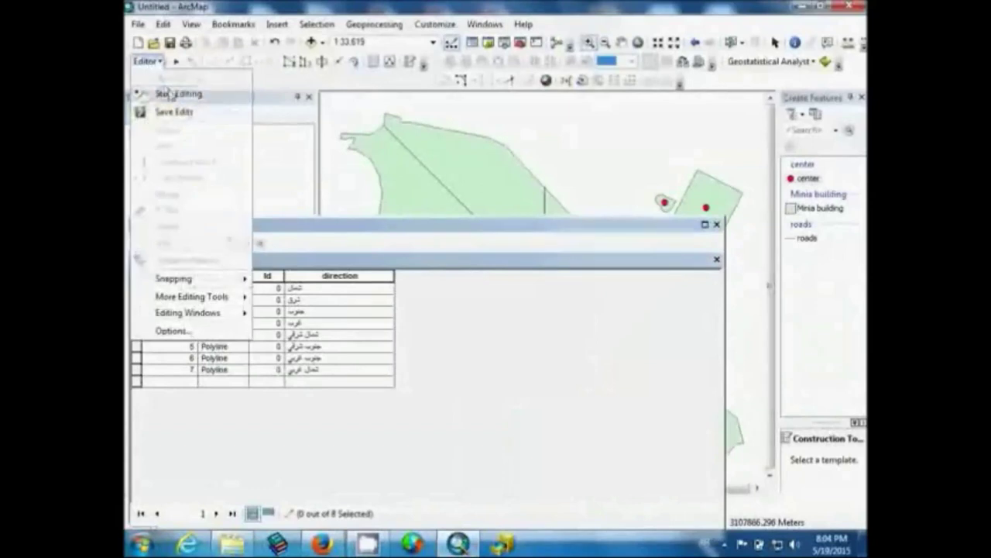
{"action": "left_click", "coordinate": [181, 94]}
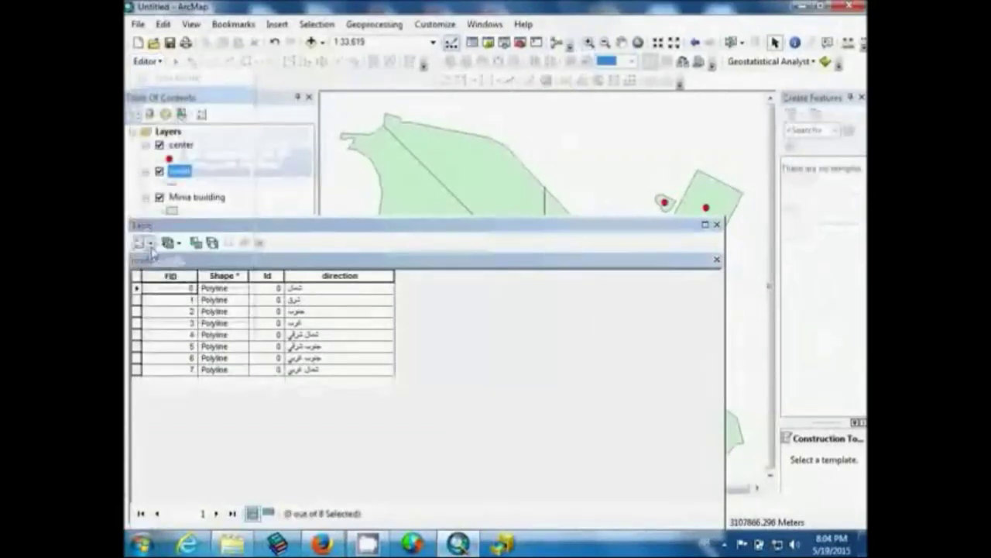
{"action": "left_click", "coordinate": [142, 242]}
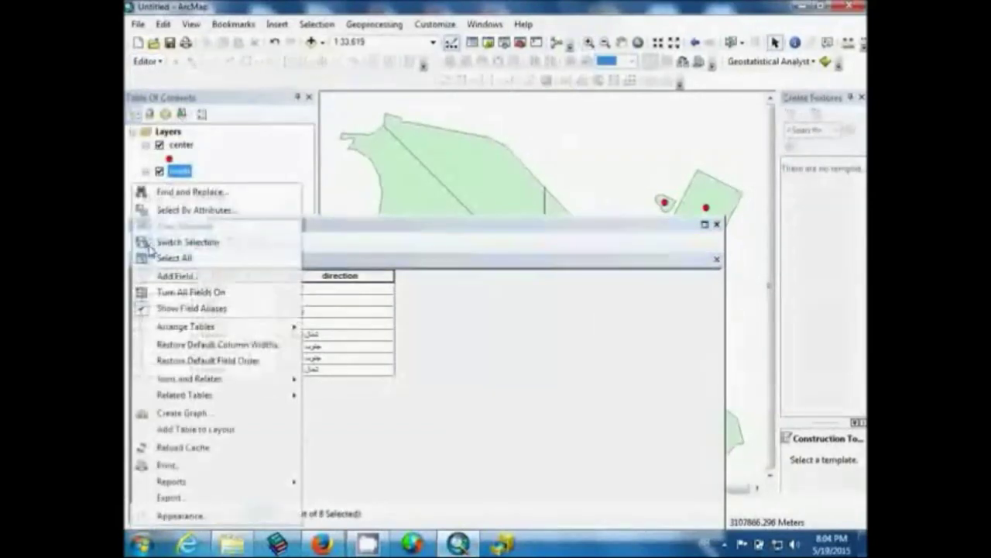
{"action": "left_click", "coordinate": [180, 275]}
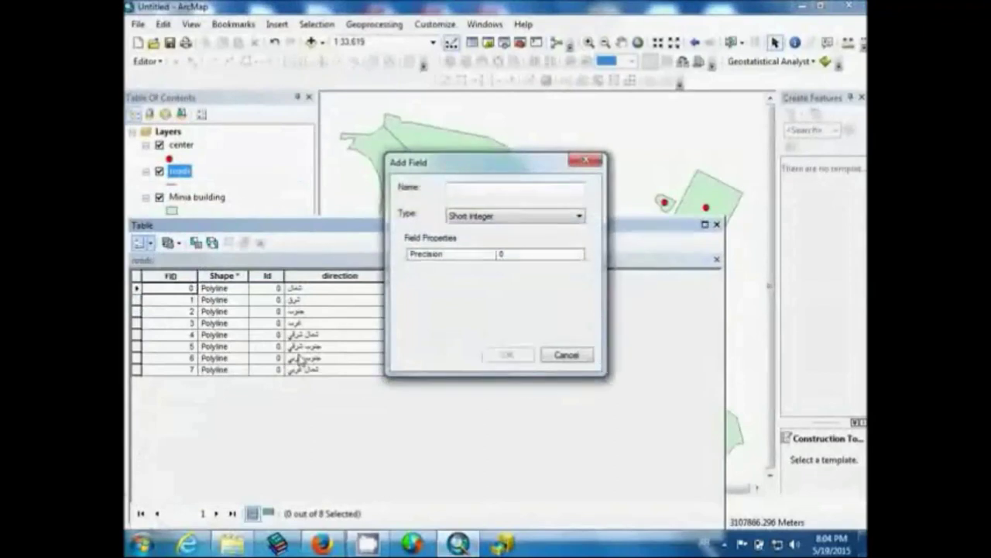
{"action": "type", "text": "w"}
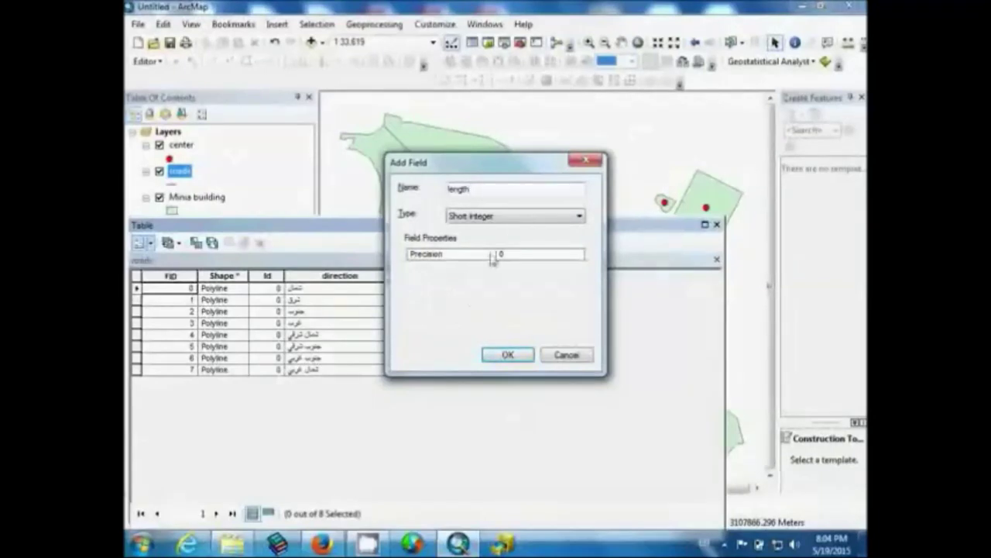
{"action": "left_click", "coordinate": [545, 219]}
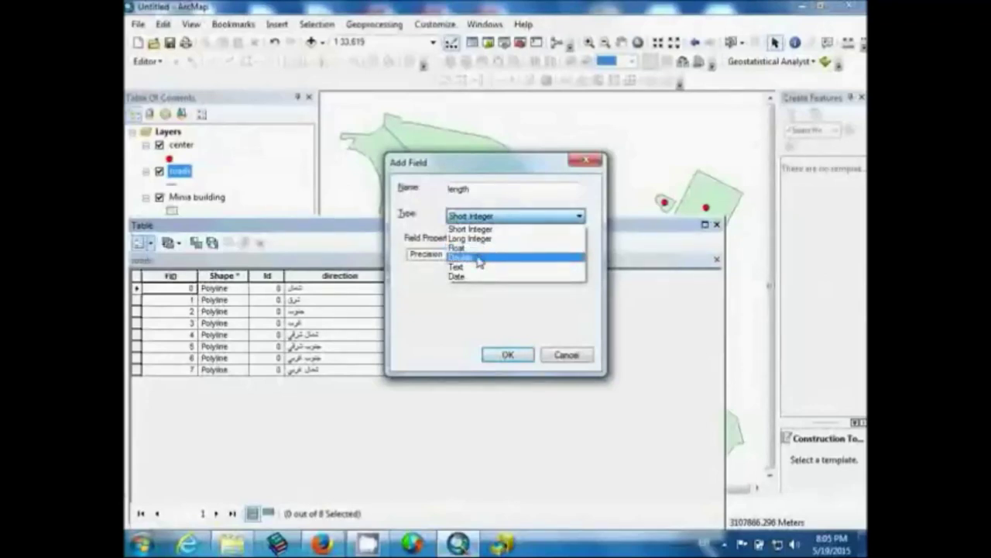
{"action": "left_click", "coordinate": [479, 262]}
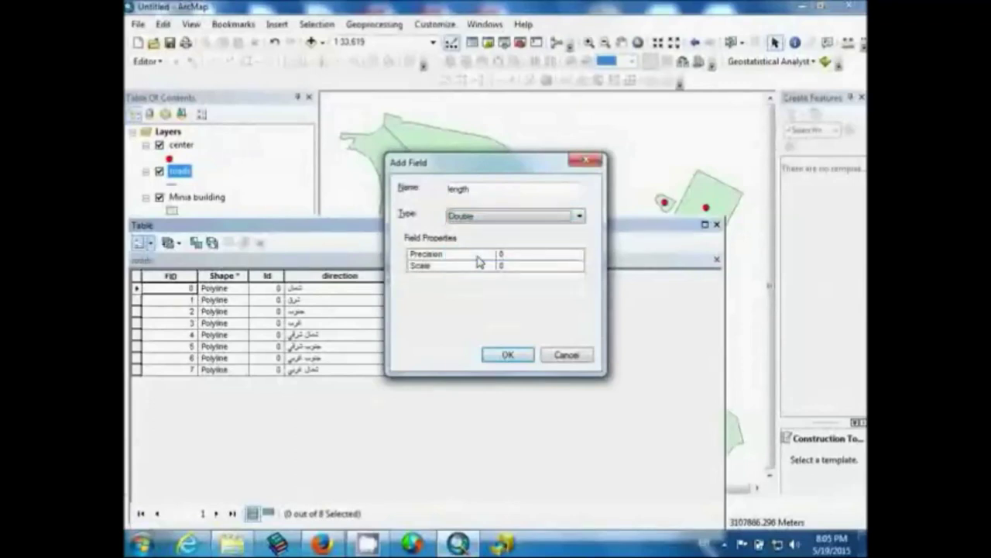
{"action": "left_click", "coordinate": [514, 359]}
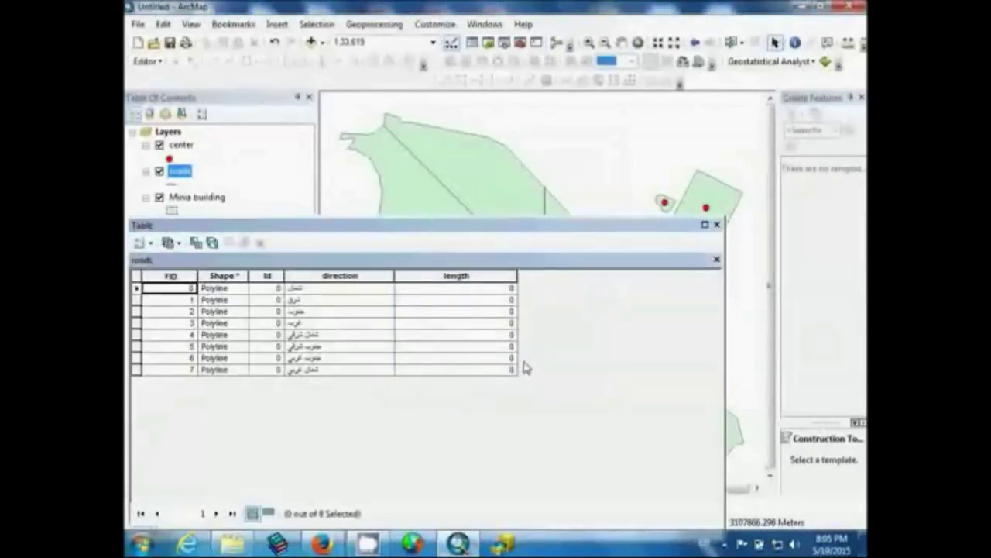
Step: Calculate the geometry of the length field as Length in Meters, using the data source's coordinate system
{"action": "left_click", "coordinate": [475, 279]}
{"action": "right_click", "coordinate": [475, 278]}
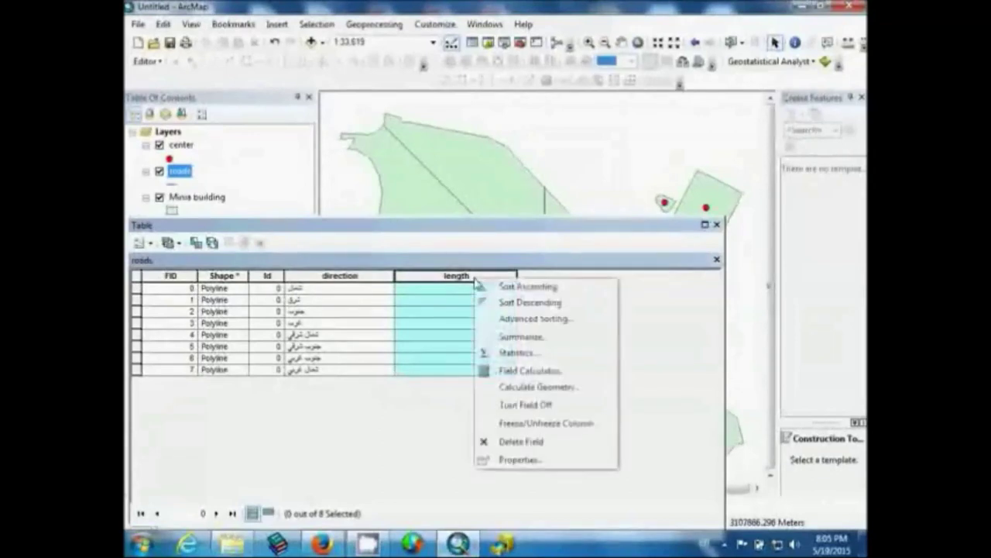
{"action": "left_click", "coordinate": [550, 387]}
{"action": "left_click", "coordinate": [465, 298]}
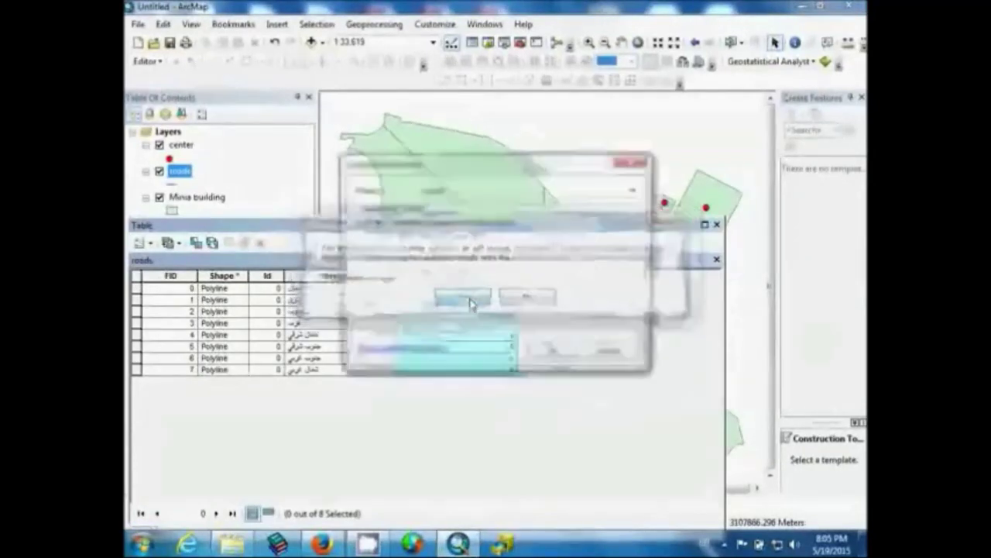
{"action": "left_click", "coordinate": [457, 191]}
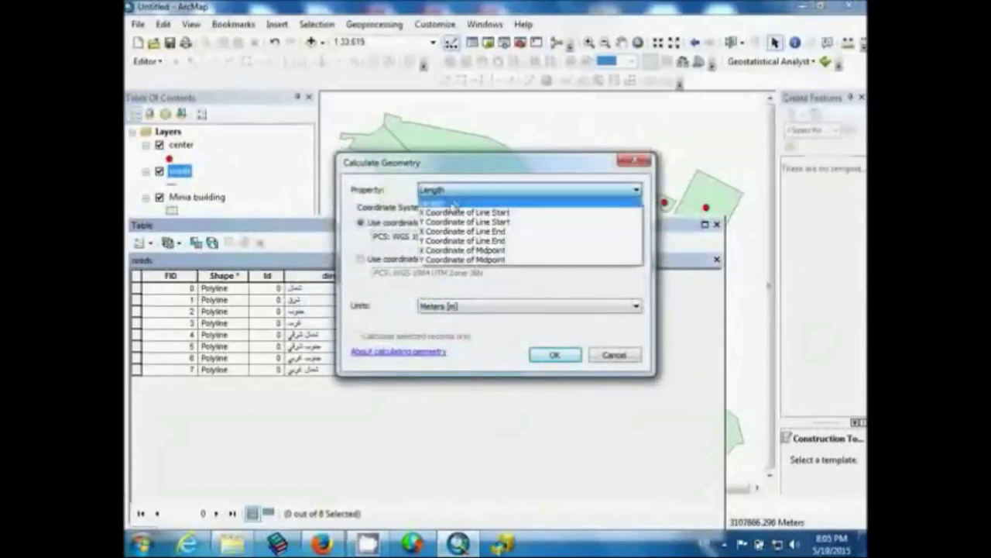
{"action": "left_click", "coordinate": [447, 203]}
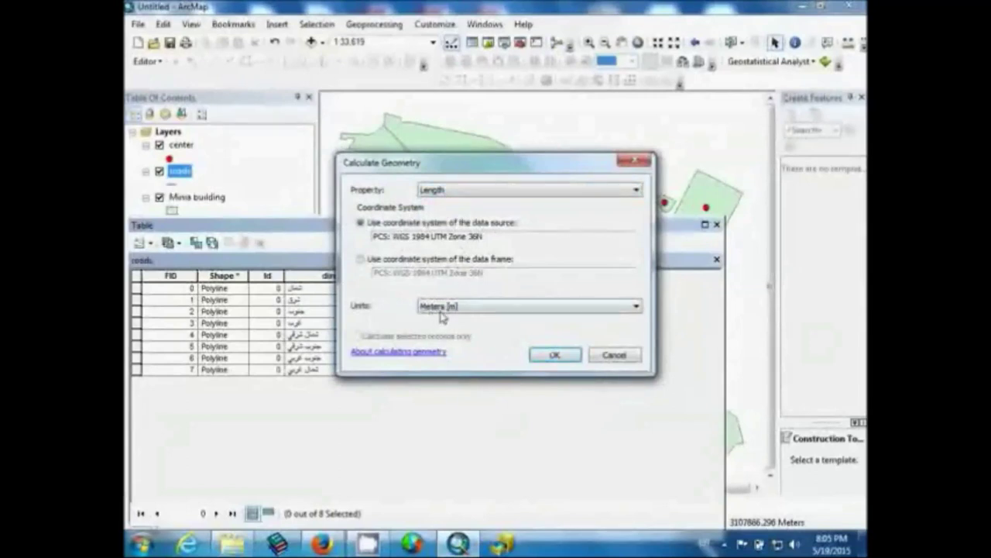
{"action": "left_click", "coordinate": [545, 357]}
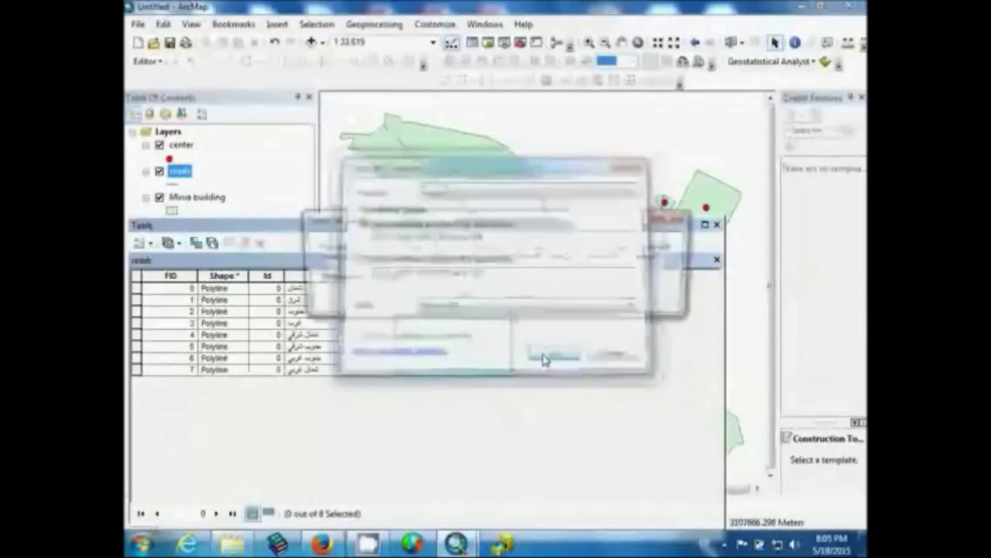
{"action": "left_click", "coordinate": [469, 299]}
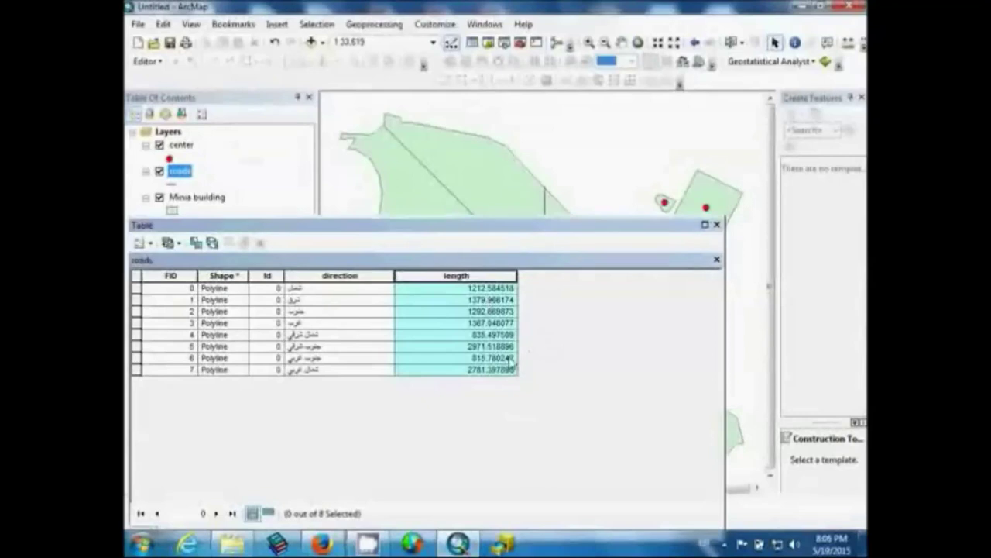
Step: Enlarge the text of the roads attribute table to read the direction and length values
{"action": "scroll", "coordinate": [502, 368], "scroll_direction": "down", "scroll_amount": 2}
{"action": "scroll", "coordinate": [500, 370], "scroll_direction": "up", "scroll_amount": 4}
{"action": "scroll", "coordinate": [499, 370], "scroll_direction": "up", "scroll_amount": 2}
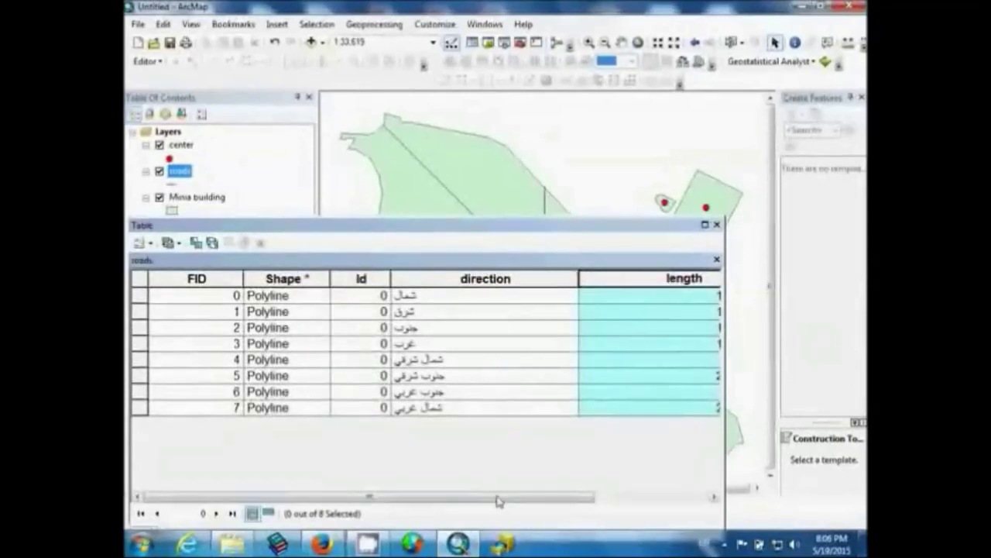
Step: Format the length field of the roads table as numeric with 2 decimal places
{"action": "left_click_drag", "start_coordinate": [498, 497], "coordinate": [612, 497]}
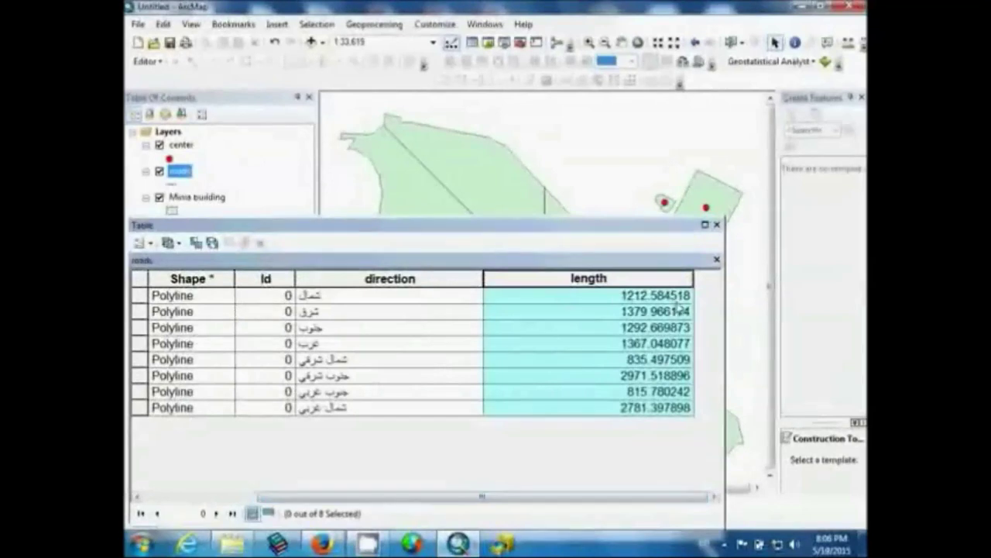
{"action": "right_click", "coordinate": [653, 284]}
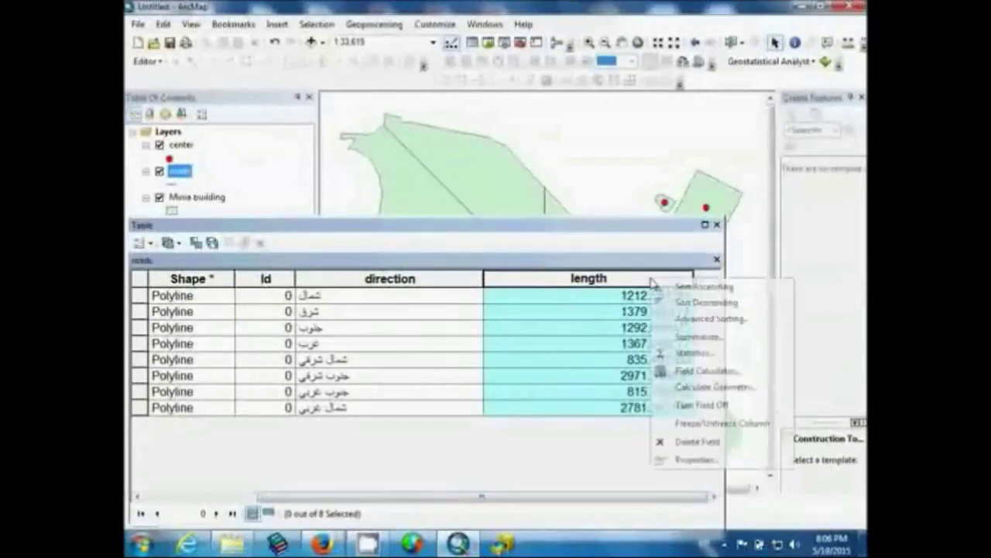
{"action": "left_click", "coordinate": [714, 459]}
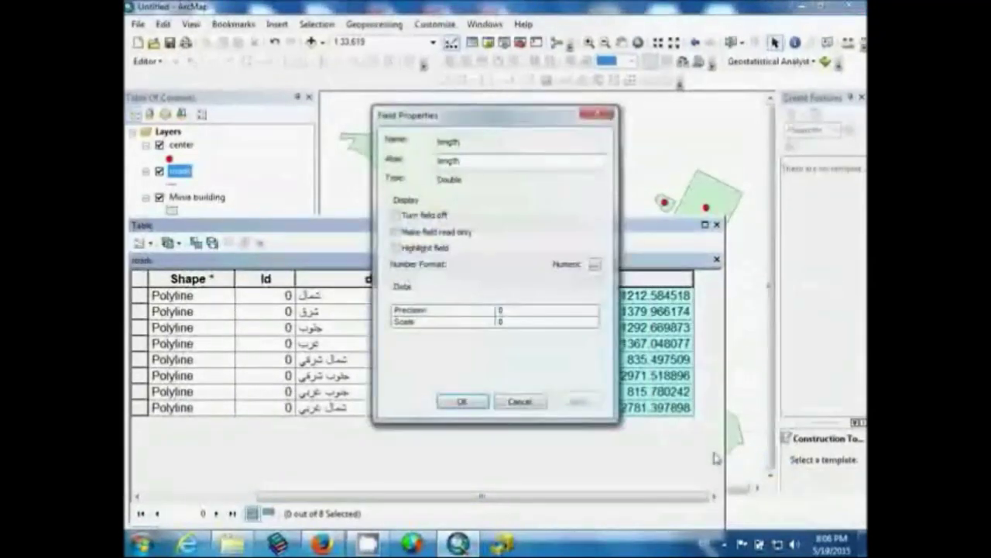
{"action": "left_click", "coordinate": [595, 268]}
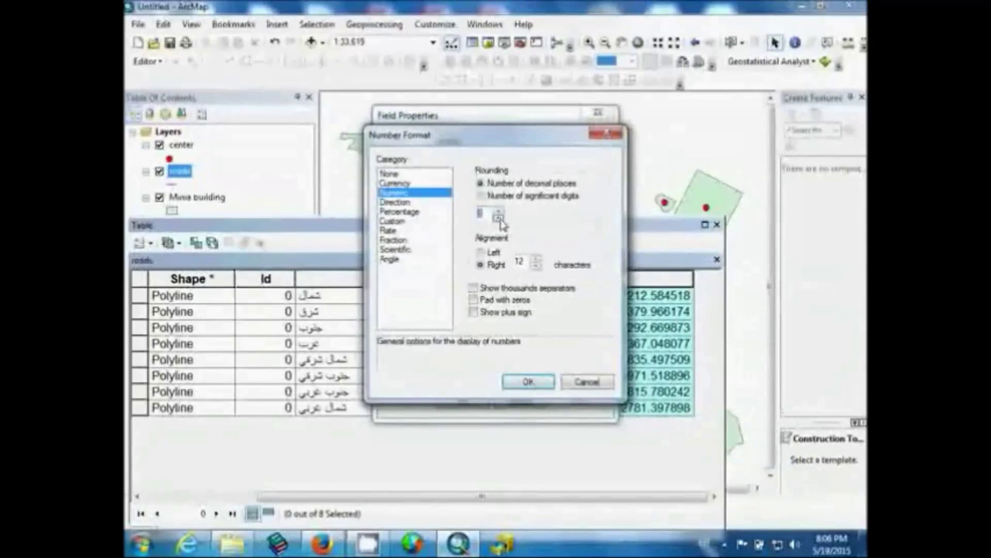
{"action": "left_click", "coordinate": [501, 220]}
{"action": "left_click", "coordinate": [533, 382]}
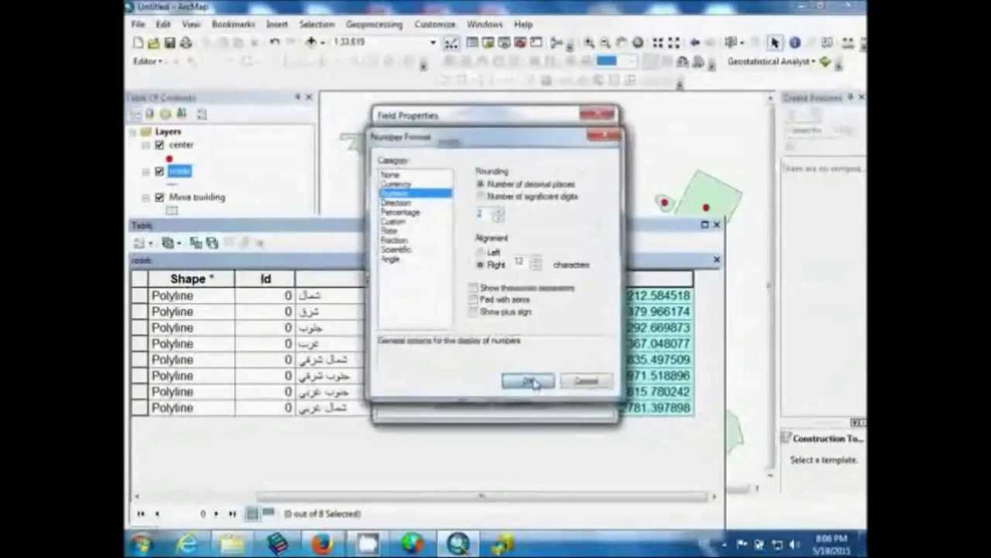
{"action": "left_click", "coordinate": [579, 402]}
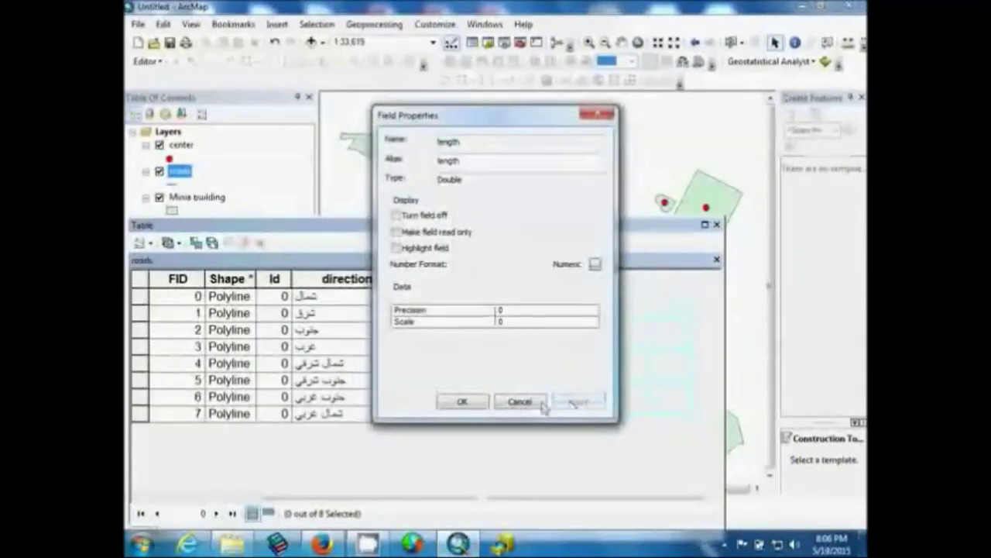
{"action": "left_click", "coordinate": [461, 403]}
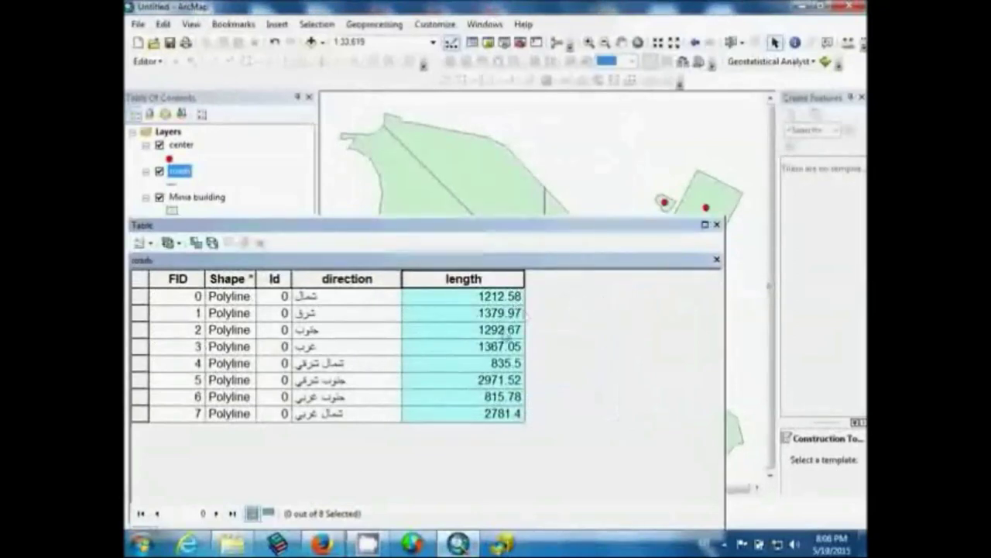
Step: Sort the roads table by length in ascending order and select the record of the longest line
{"action": "right_click", "coordinate": [475, 282]}
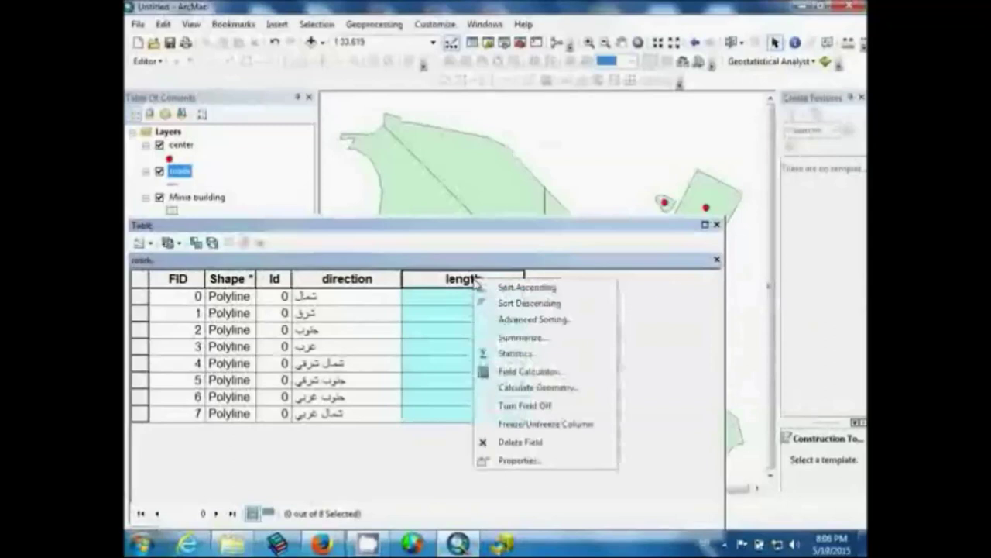
{"action": "left_click", "coordinate": [514, 288]}
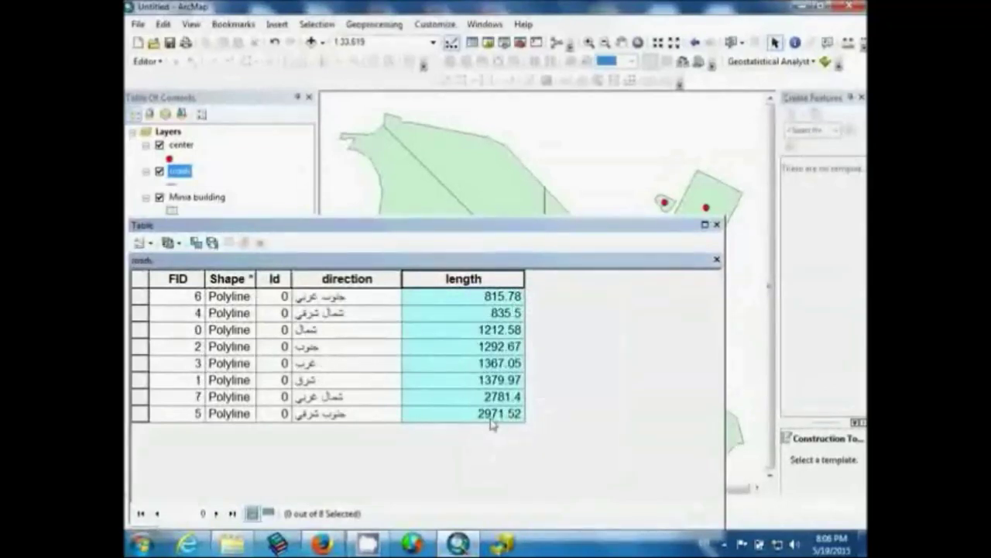
{"action": "left_click", "coordinate": [141, 413]}
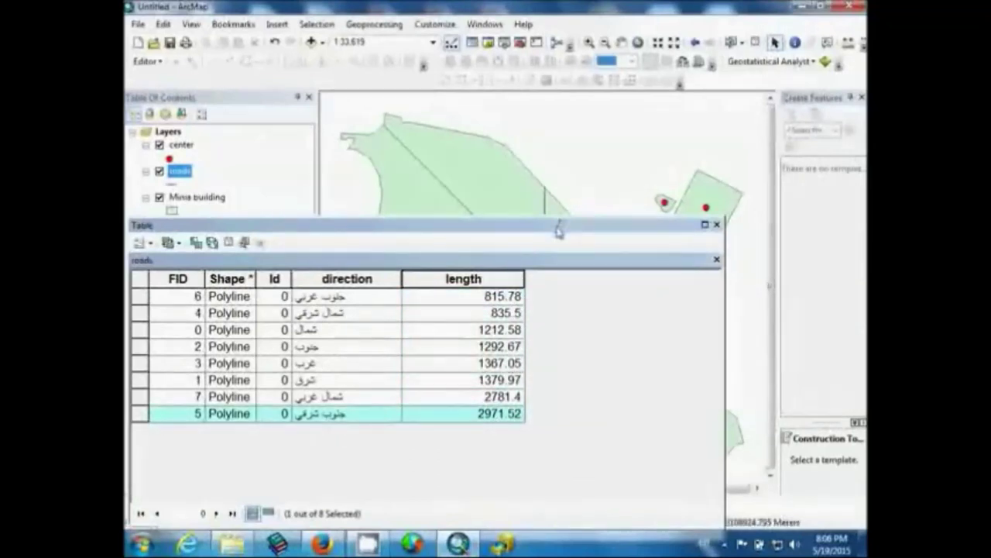
Step: Move the roads table aside to view the selected line on the map, and close the table, clearing the selection
{"action": "left_click_drag", "start_coordinate": [557, 226], "coordinate": [367, 443]}
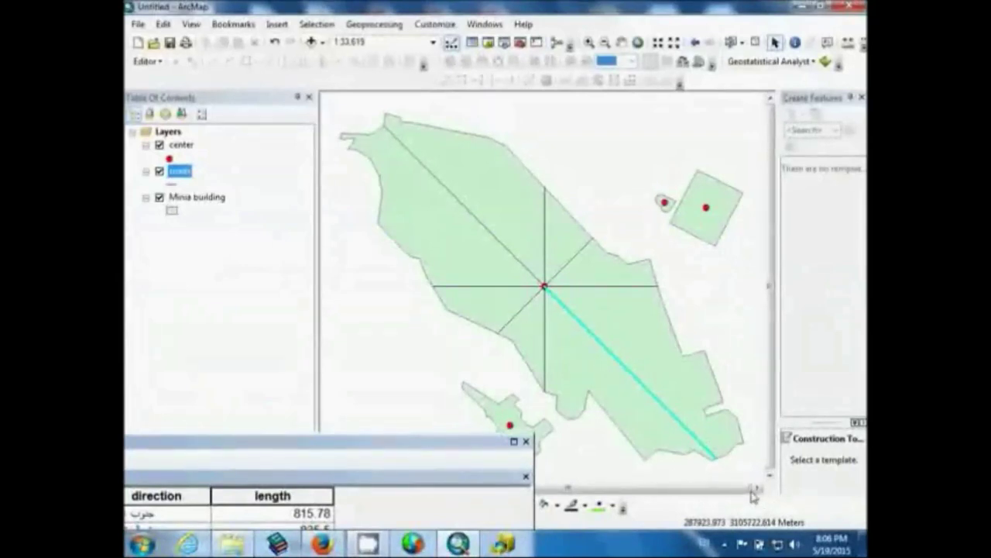
{"action": "left_click_drag", "start_coordinate": [423, 451], "coordinate": [565, 270]}
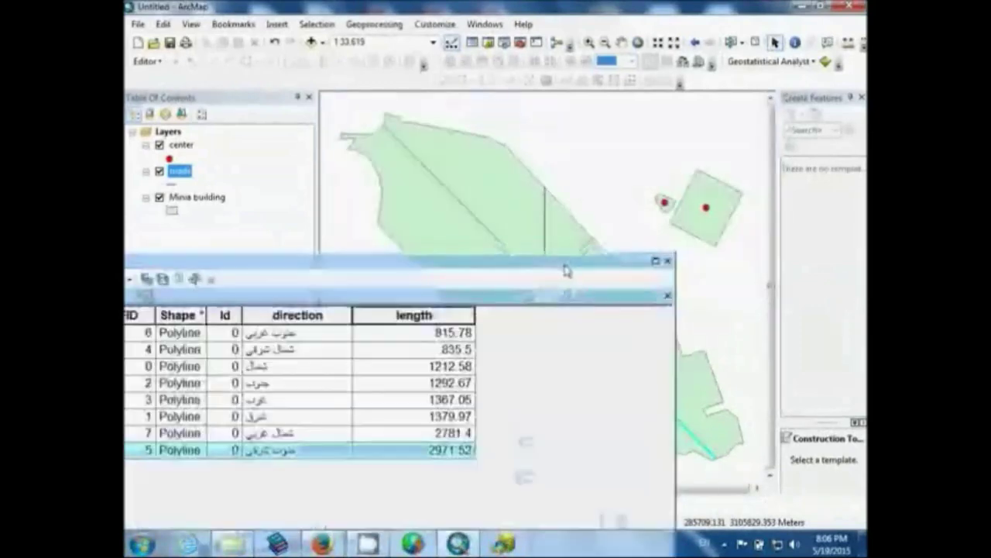
{"action": "left_click", "coordinate": [668, 261]}
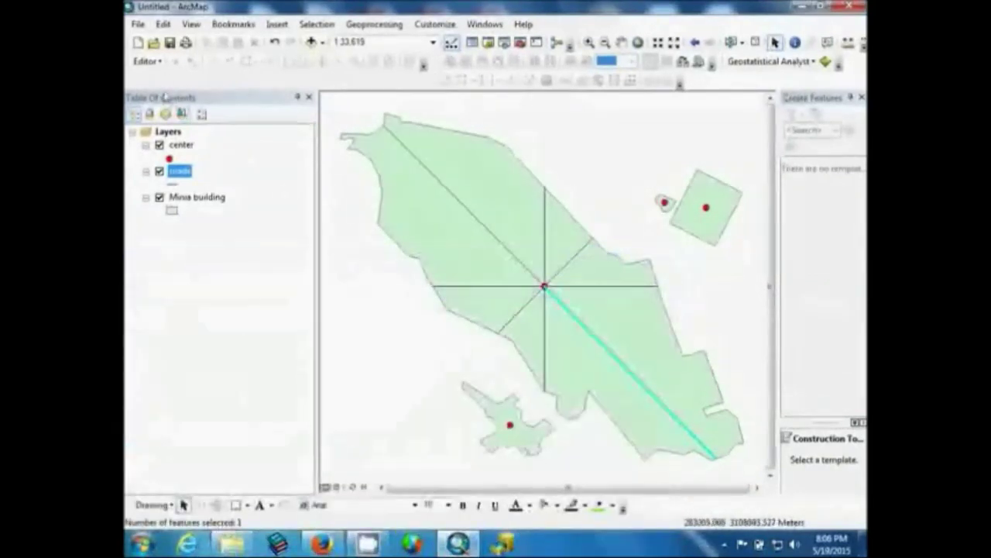
{"action": "left_click", "coordinate": [316, 24]}
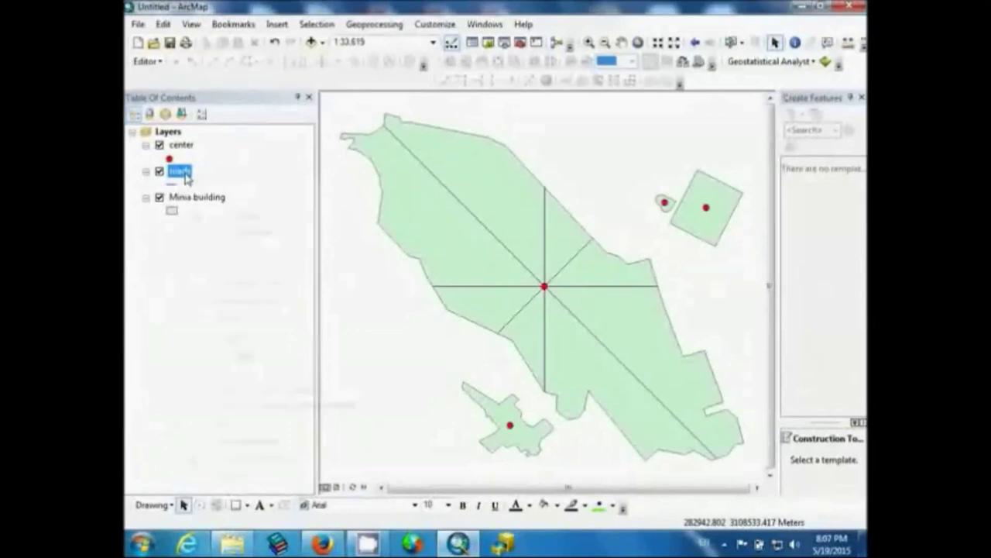
Step: Label the features of the roads layer with the direction field, using Arial text at size 12
{"action": "right_click", "coordinate": [186, 177]}
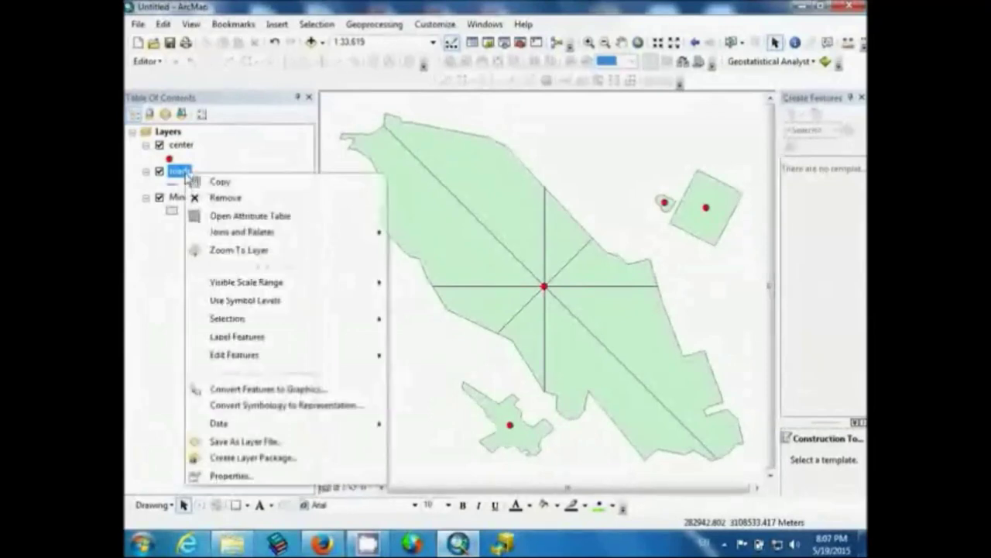
{"action": "left_click", "coordinate": [240, 478]}
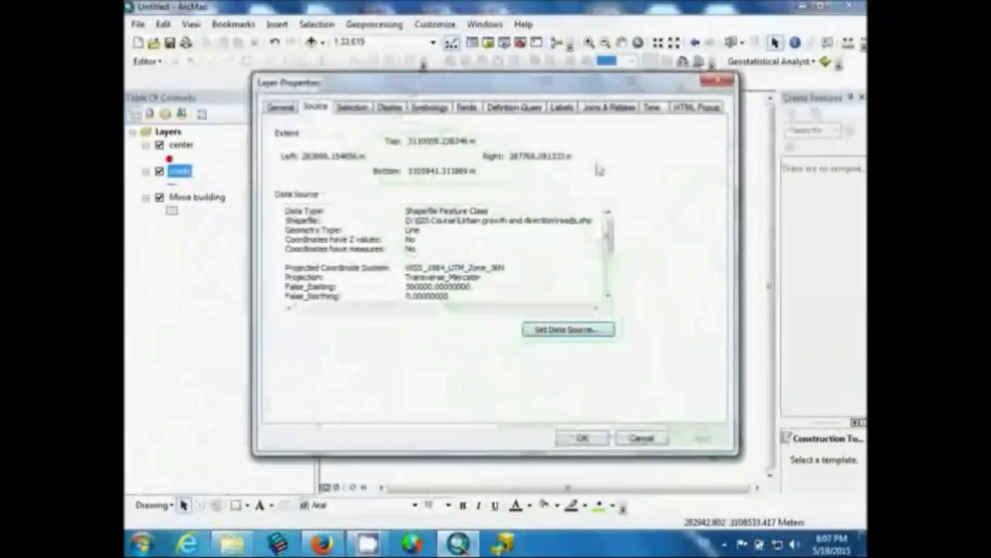
{"action": "left_click", "coordinate": [561, 106]}
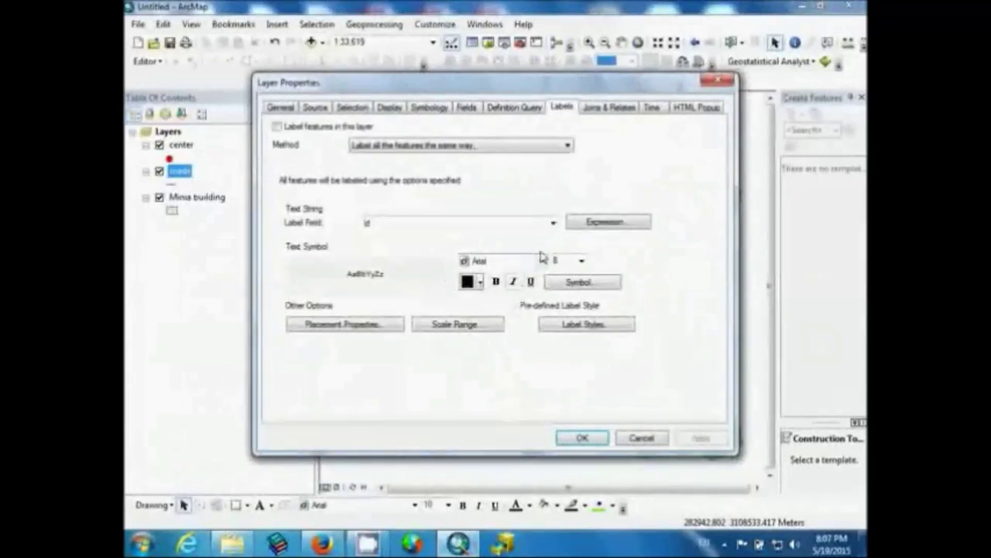
{"action": "left_click", "coordinate": [554, 224]}
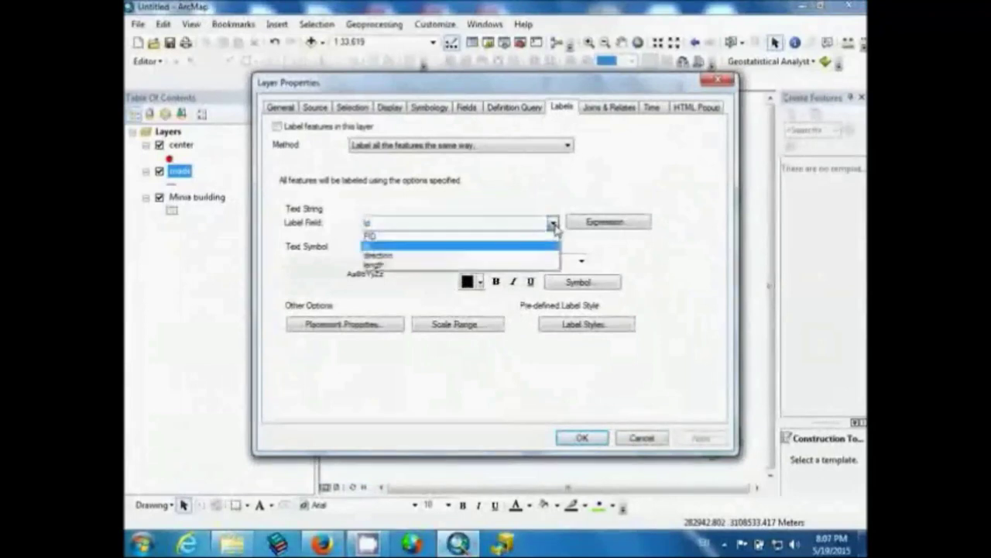
{"action": "left_click", "coordinate": [519, 257]}
{"action": "left_click", "coordinate": [581, 262]}
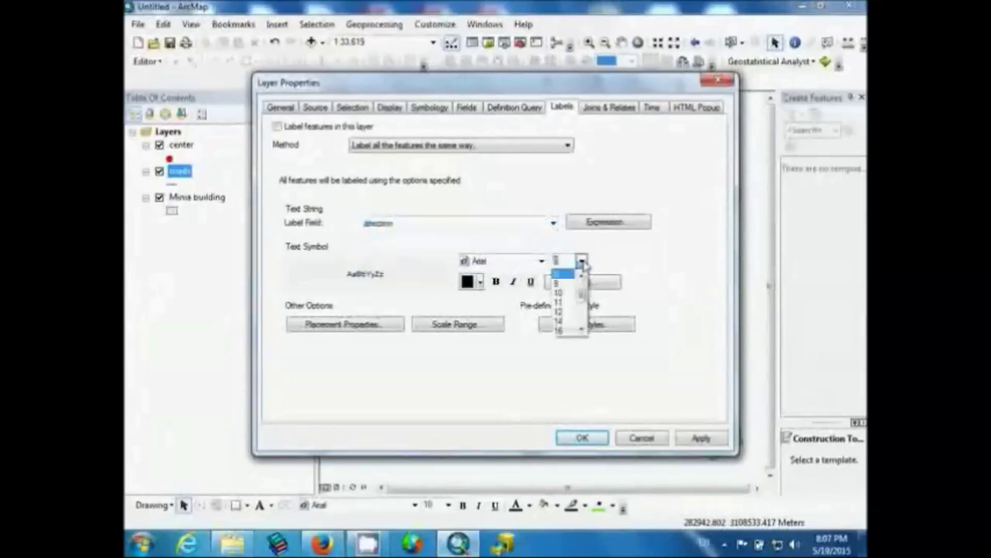
{"action": "left_click", "coordinate": [565, 318]}
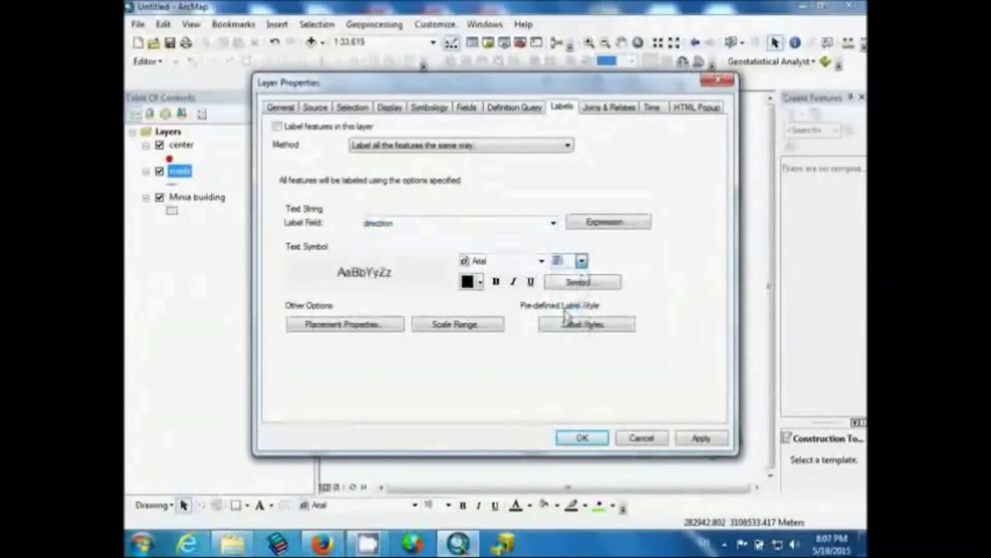
{"action": "left_click", "coordinate": [700, 438]}
{"action": "left_click", "coordinate": [585, 438]}
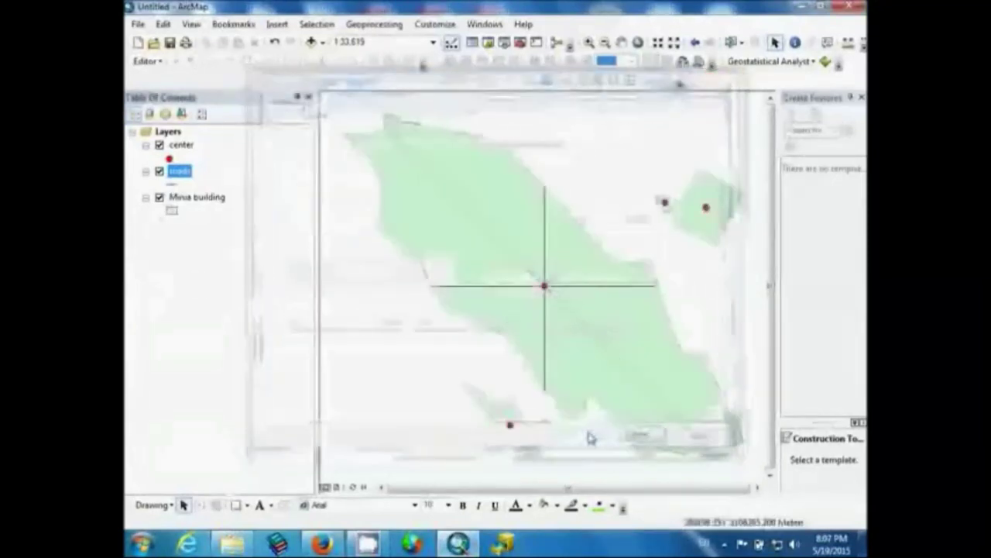
{"action": "right_click", "coordinate": [180, 171]}
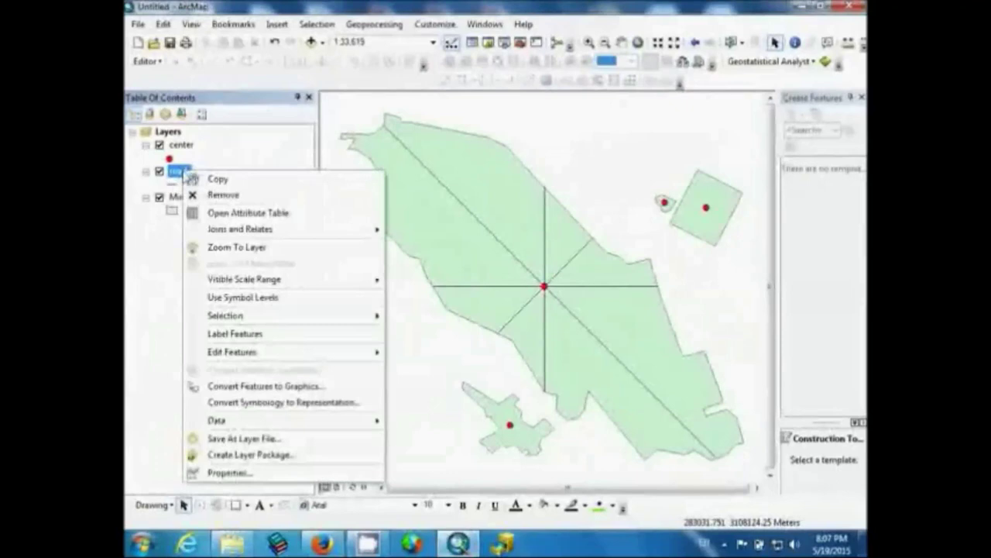
{"action": "left_click", "coordinate": [237, 333]}
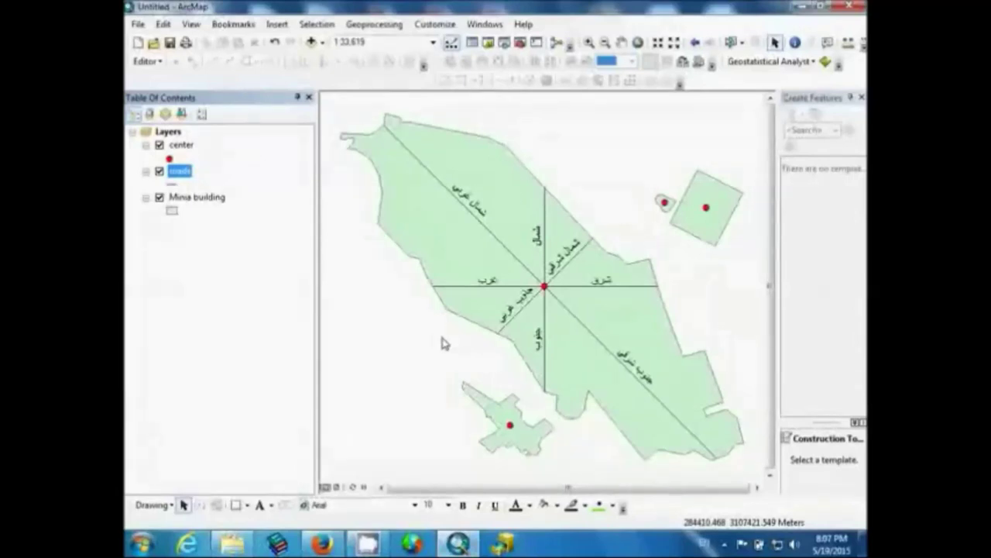
Step: Change the roads label expression to [direction] + [length] so each line is labelled with both fields
{"action": "right_click", "coordinate": [178, 173]}
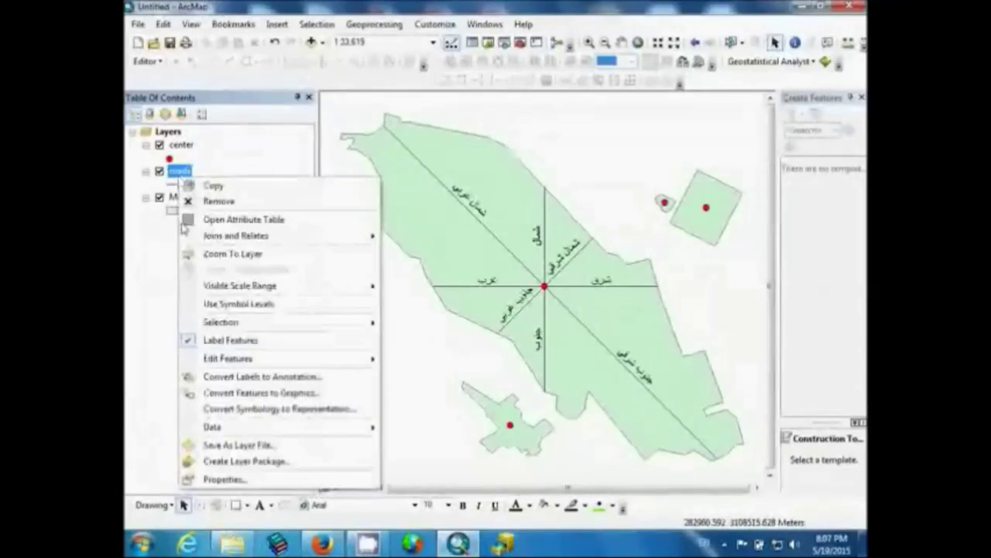
{"action": "left_click", "coordinate": [225, 479]}
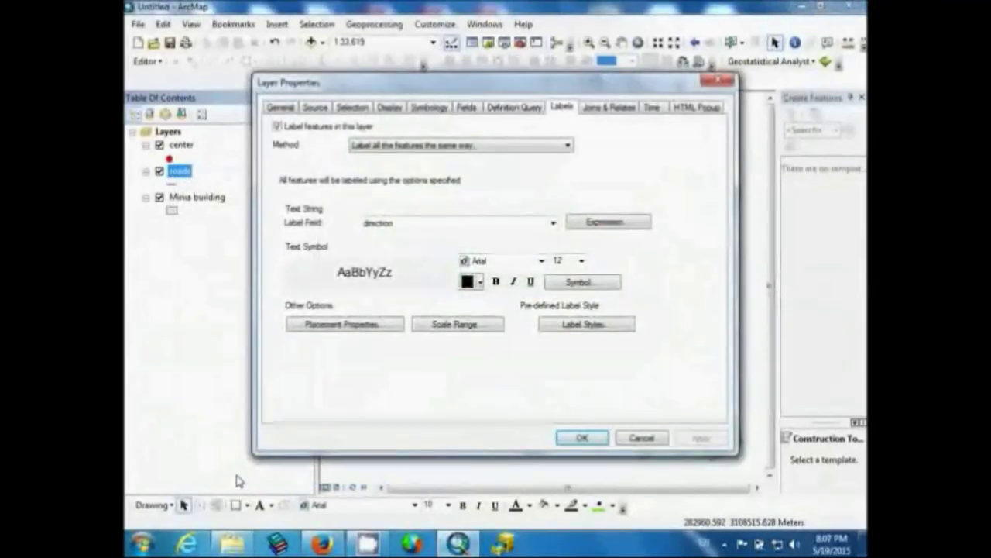
{"action": "left_click", "coordinate": [553, 223]}
{"action": "left_click", "coordinate": [553, 223]}
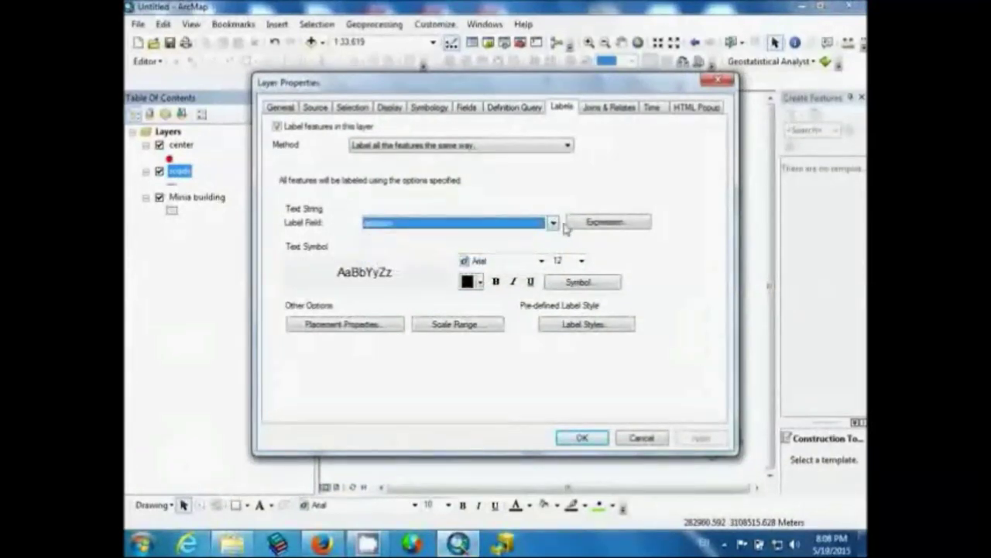
{"action": "left_click", "coordinate": [607, 222]}
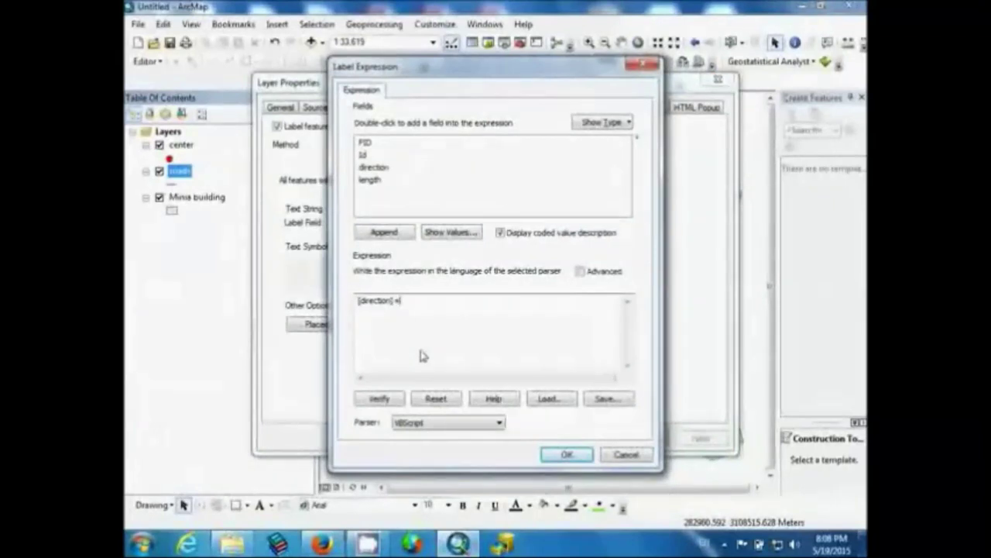
{"action": "left_click", "coordinate": [375, 186]}
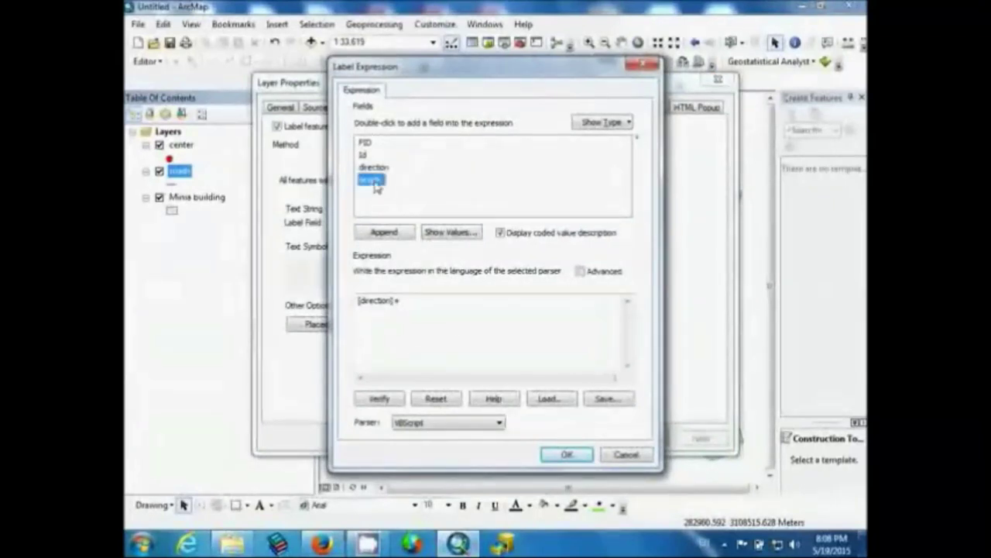
{"action": "double_click", "coordinate": [375, 186]}
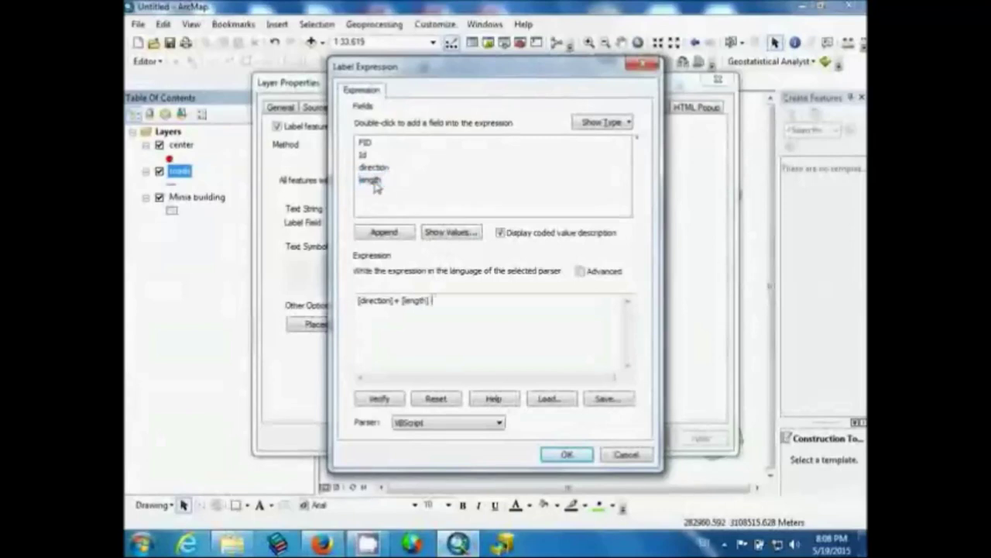
{"action": "left_click", "coordinate": [566, 453]}
{"action": "left_click", "coordinate": [699, 439]}
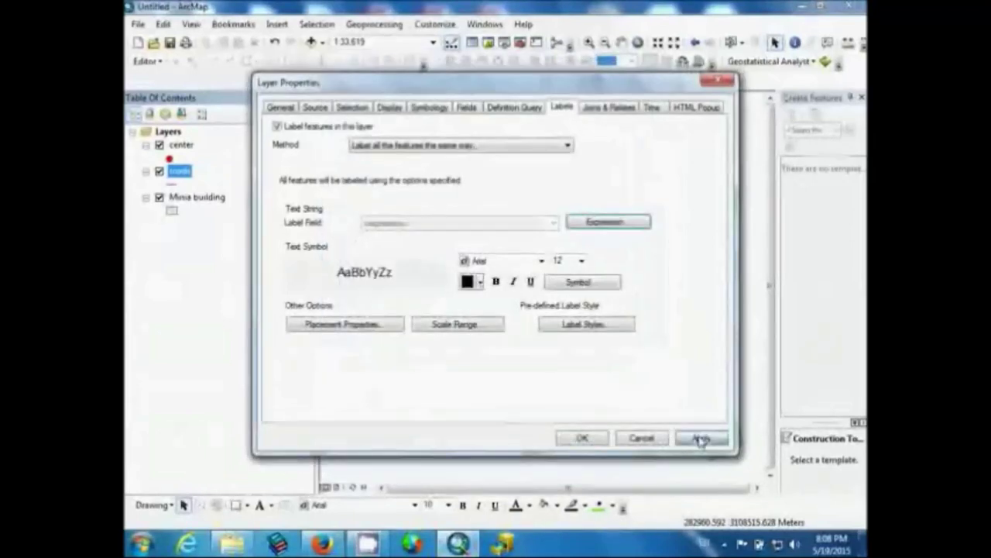
{"action": "left_click", "coordinate": [582, 438]}
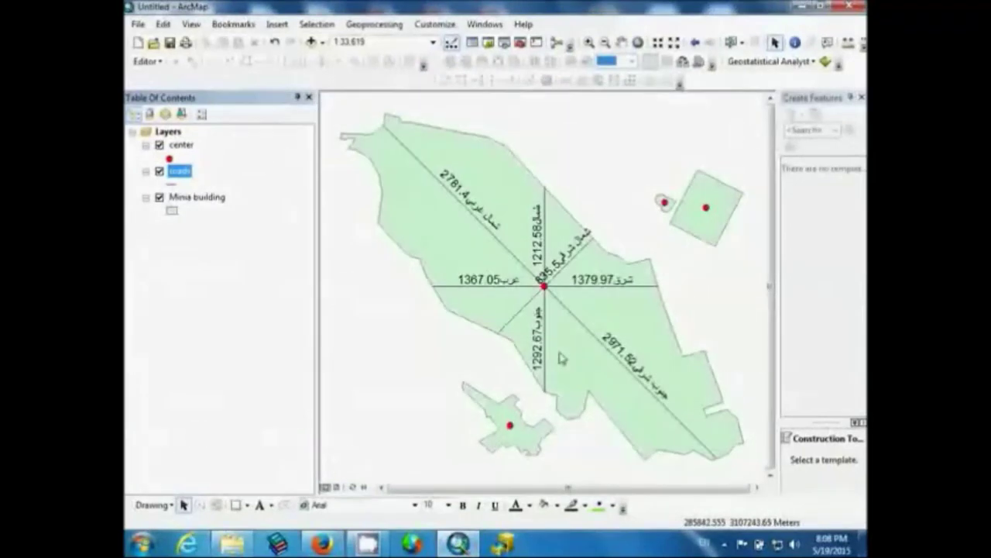
Step: Examine the direction and length labels along all the roads lines around the centre point at 1:25,000 scale
{"action": "scroll", "coordinate": [546, 232], "scroll_direction": "up", "scroll_amount": 1}
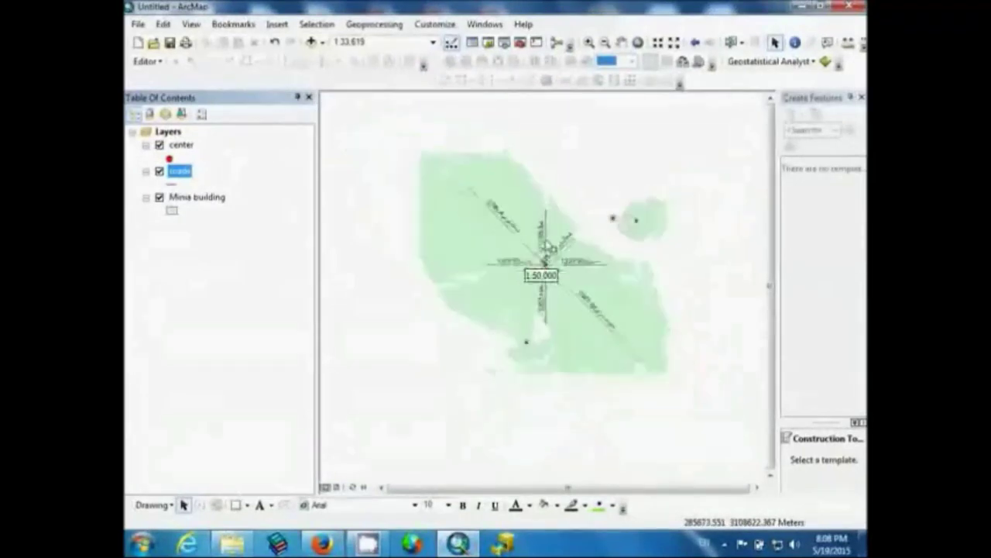
{"action": "scroll", "coordinate": [546, 233], "scroll_direction": "down", "scroll_amount": 3}
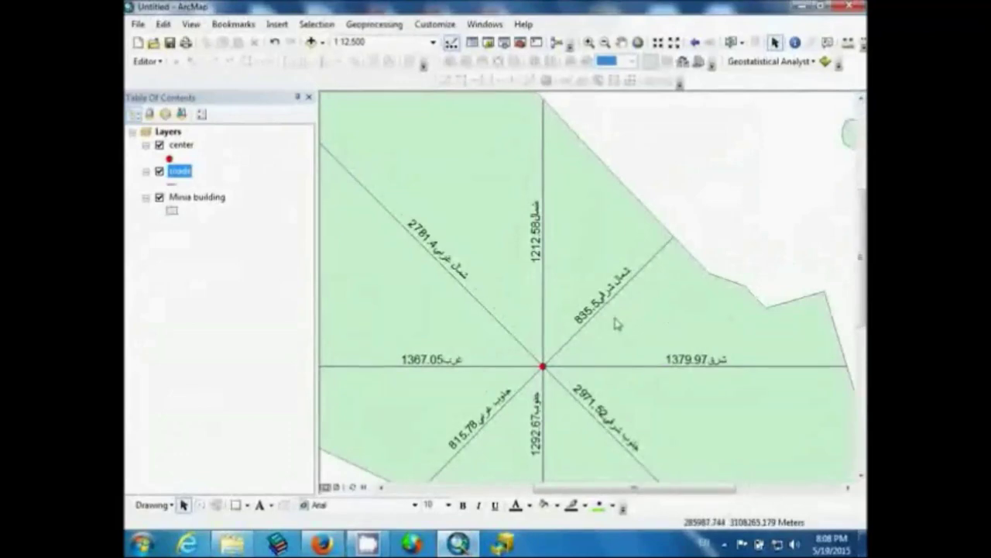
{"action": "scroll", "coordinate": [619, 324], "scroll_direction": "down", "scroll_amount": 1}
{"action": "scroll", "coordinate": [622, 331], "scroll_direction": "up", "scroll_amount": 1}
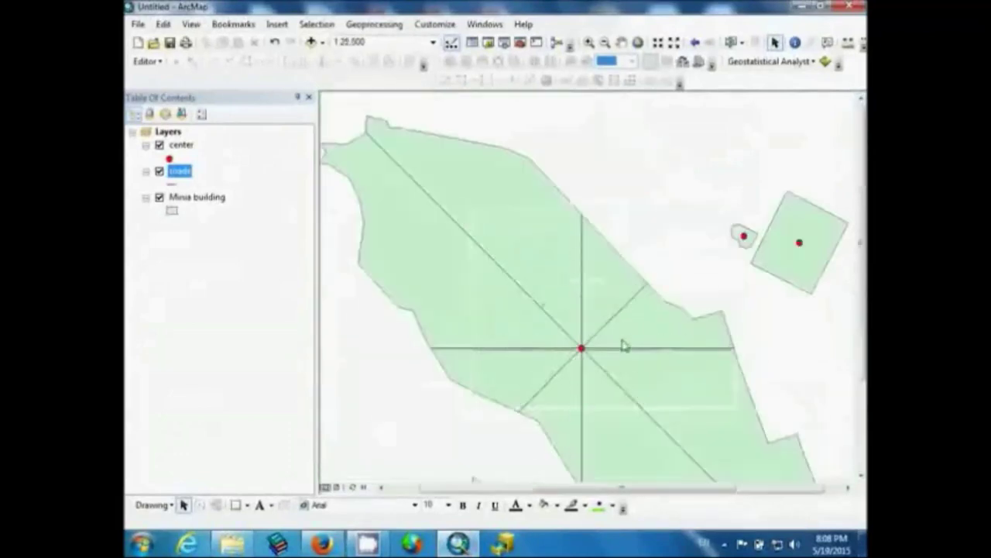
{"action": "left_click", "coordinate": [622, 42]}
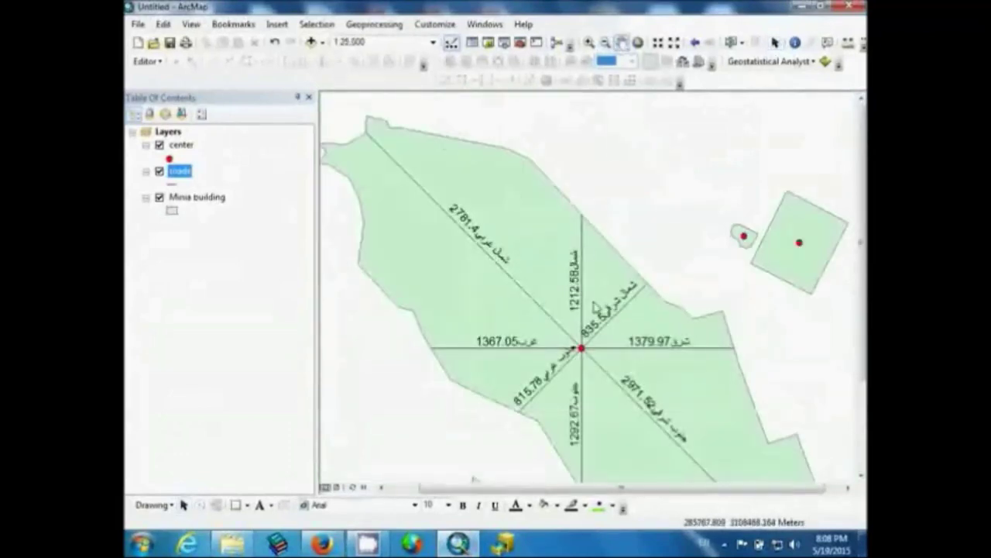
{"action": "left_click_drag", "start_coordinate": [697, 465], "coordinate": [632, 343]}
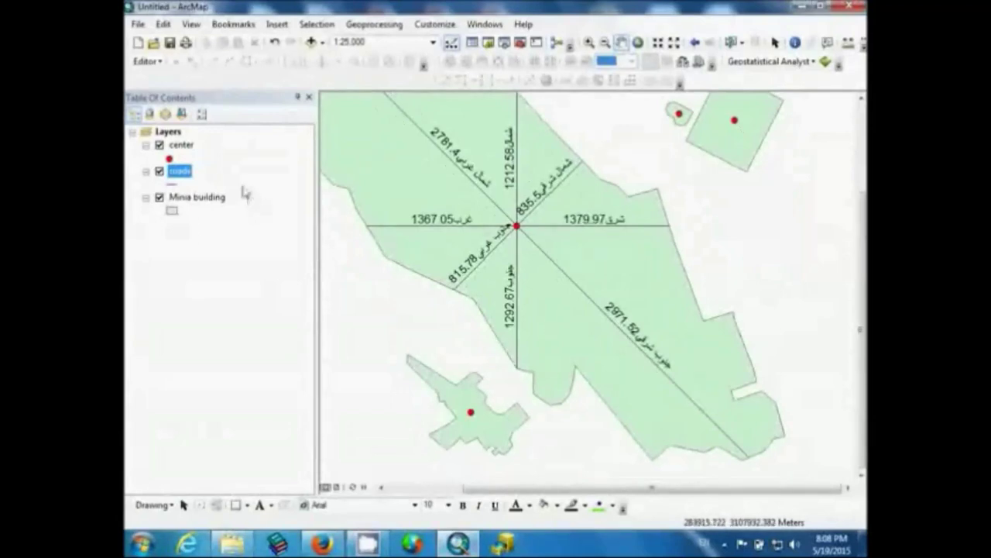
Step: Open the line symbol of the roads layer for detailed property editing
{"action": "left_click", "coordinate": [174, 184]}
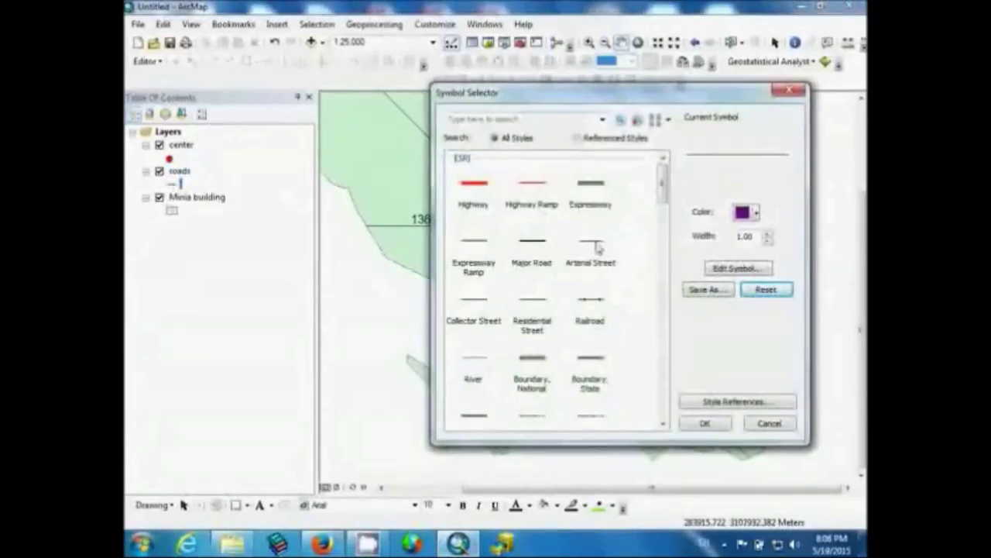
{"action": "left_click", "coordinate": [742, 271]}
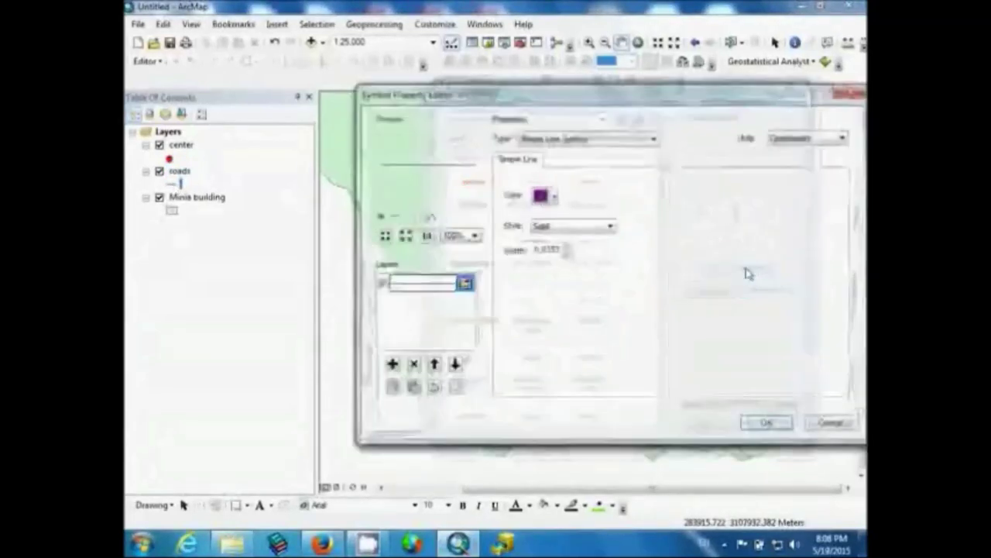
Step: Try the Dashed, Dotted, Dash-Dot and Dash-Dot-Dot styles on the roads line symbol, and return it to Solid
{"action": "left_click", "coordinate": [585, 230]}
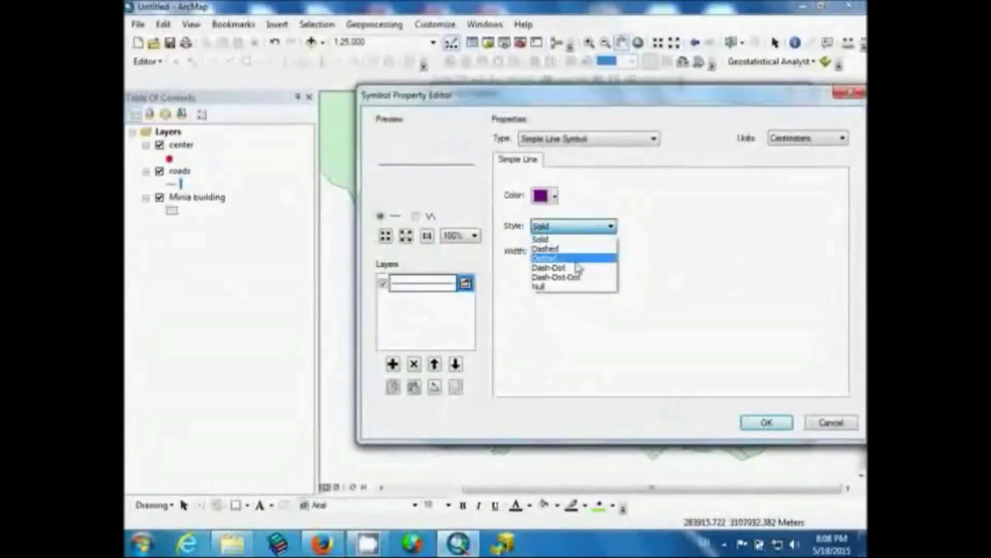
{"action": "left_click", "coordinate": [575, 248]}
{"action": "left_click", "coordinate": [584, 229]}
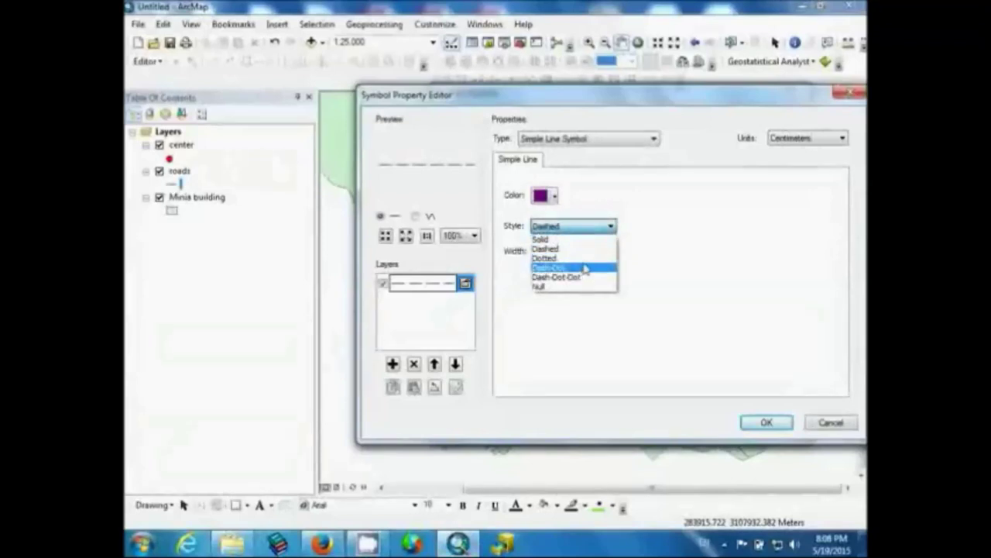
{"action": "left_click", "coordinate": [585, 260]}
{"action": "left_click", "coordinate": [589, 232]}
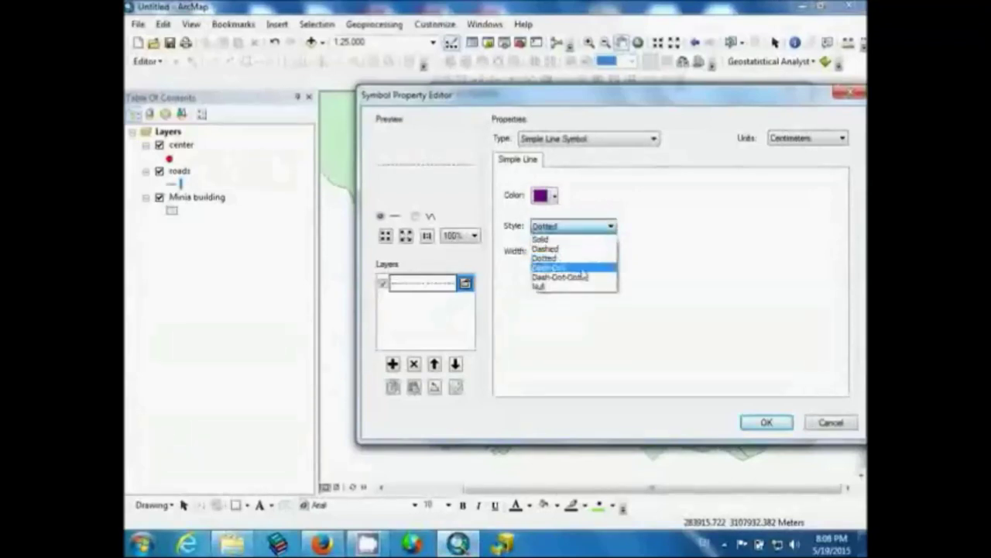
{"action": "left_click", "coordinate": [582, 267]}
{"action": "left_click", "coordinate": [585, 231]}
{"action": "left_click", "coordinate": [582, 277]}
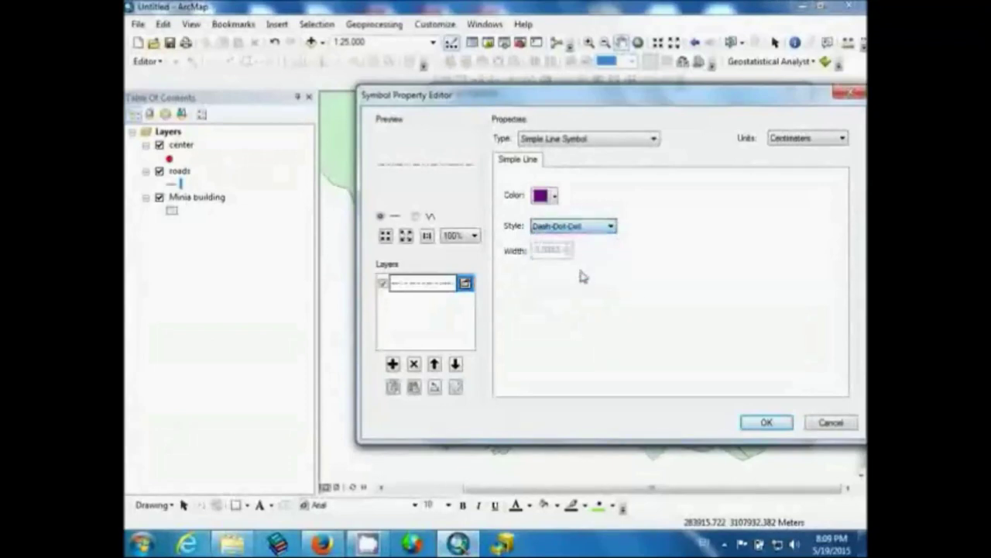
{"action": "left_click", "coordinate": [590, 227]}
{"action": "left_click", "coordinate": [582, 240]}
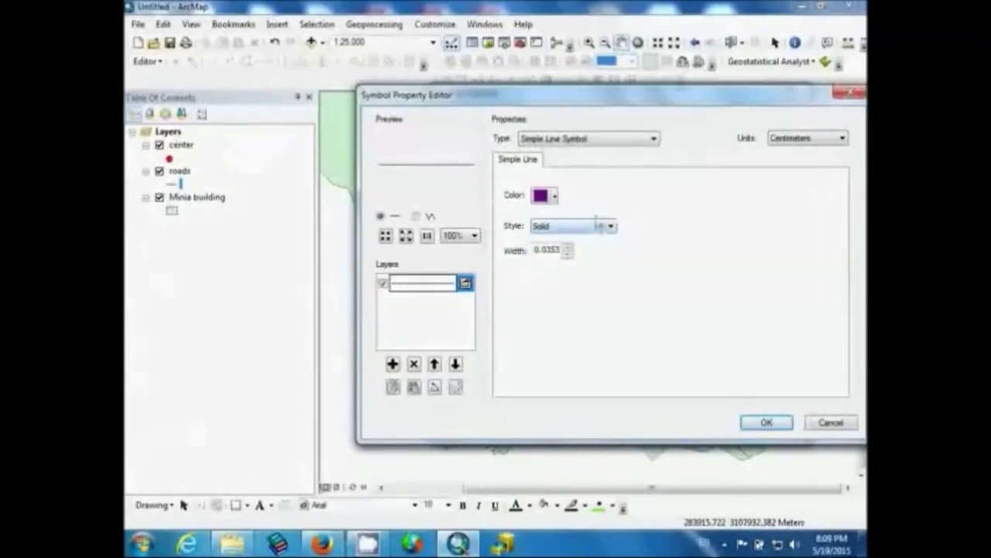
{"action": "left_click", "coordinate": [544, 203]}
{"action": "left_click", "coordinate": [546, 197]}
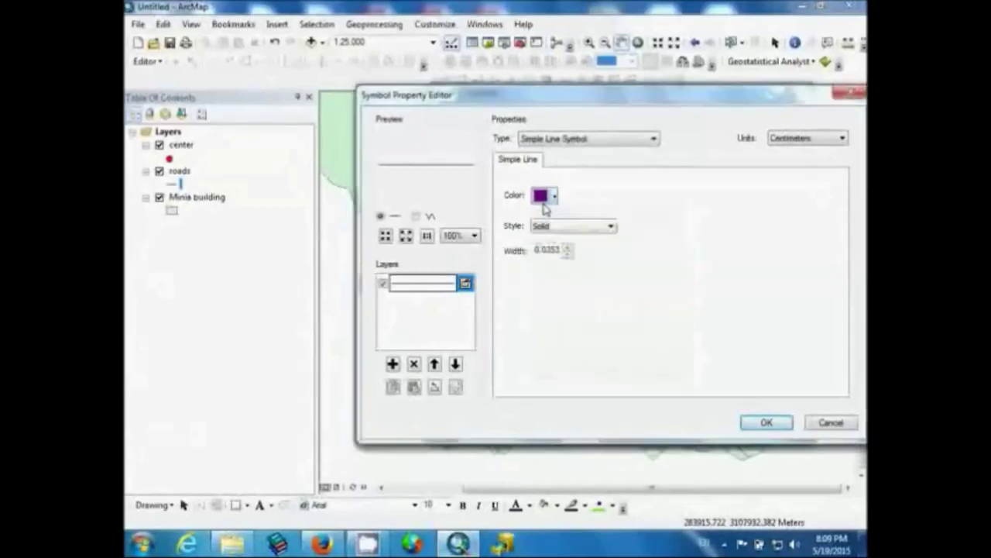
Step: Try the Marker Line Symbol and Hash Line Symbol types for the roads line, and inspect their cartographic, template and decoration settings
{"action": "left_click", "coordinate": [585, 139]}
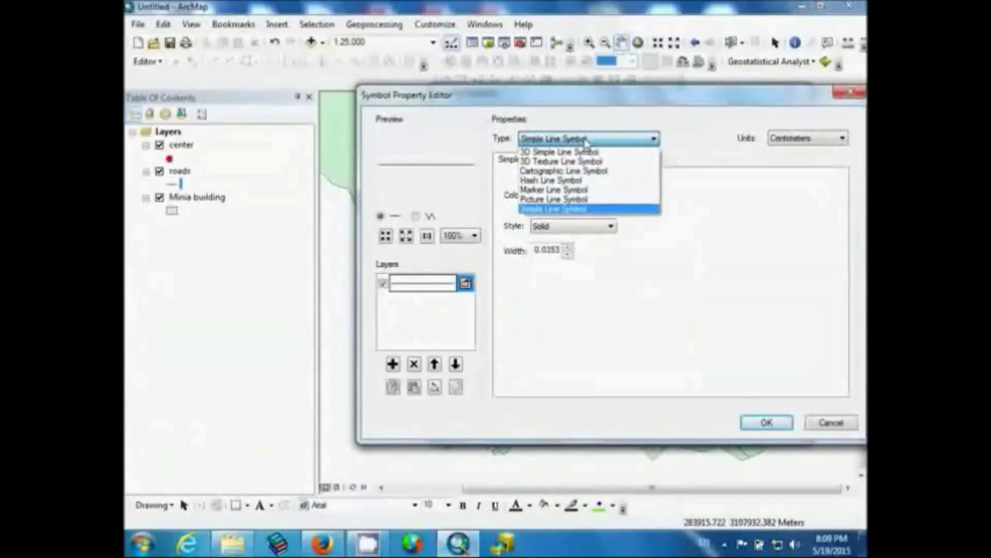
{"action": "left_click", "coordinate": [583, 180]}
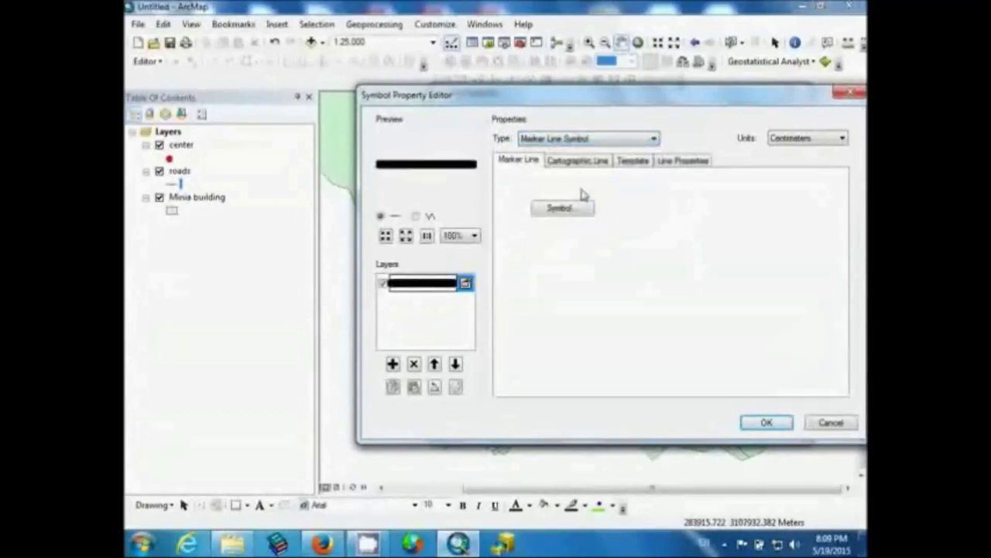
{"action": "left_click", "coordinate": [590, 160]}
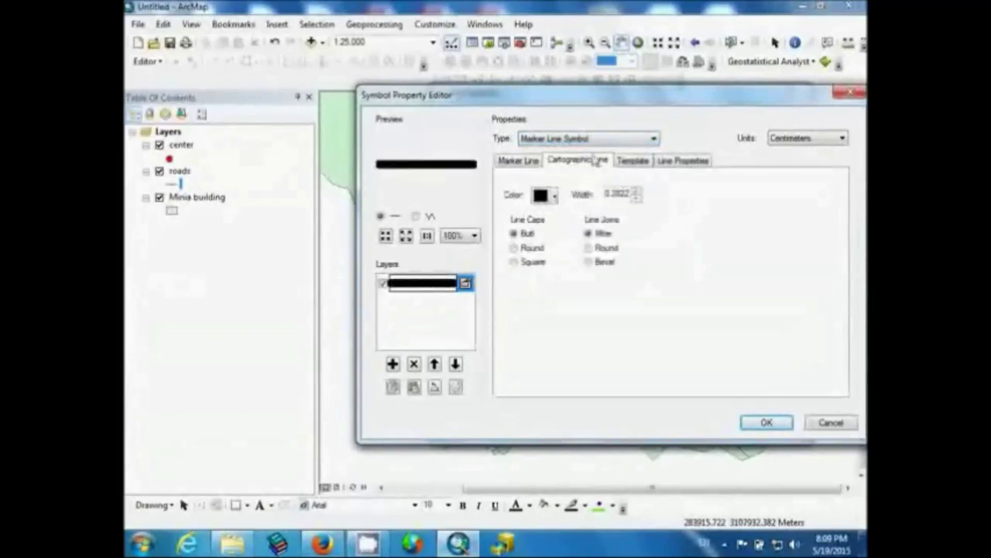
{"action": "left_click", "coordinate": [584, 138]}
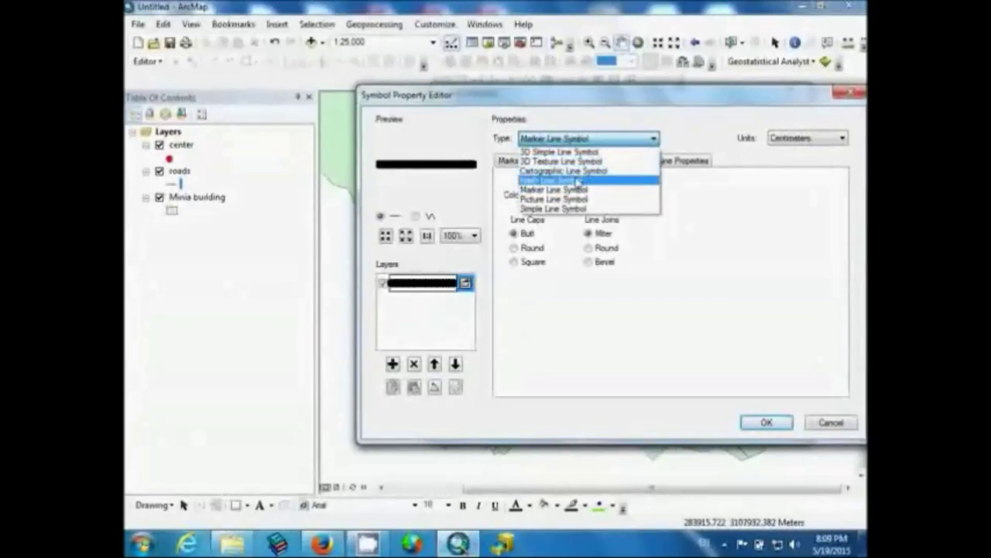
{"action": "left_click", "coordinate": [579, 180]}
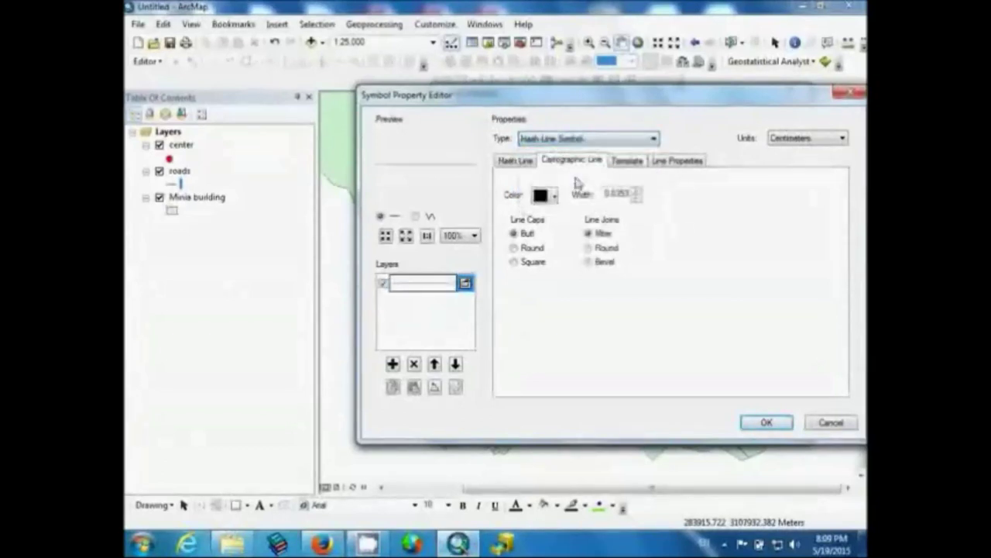
{"action": "left_click", "coordinate": [525, 166]}
{"action": "left_click", "coordinate": [573, 163]}
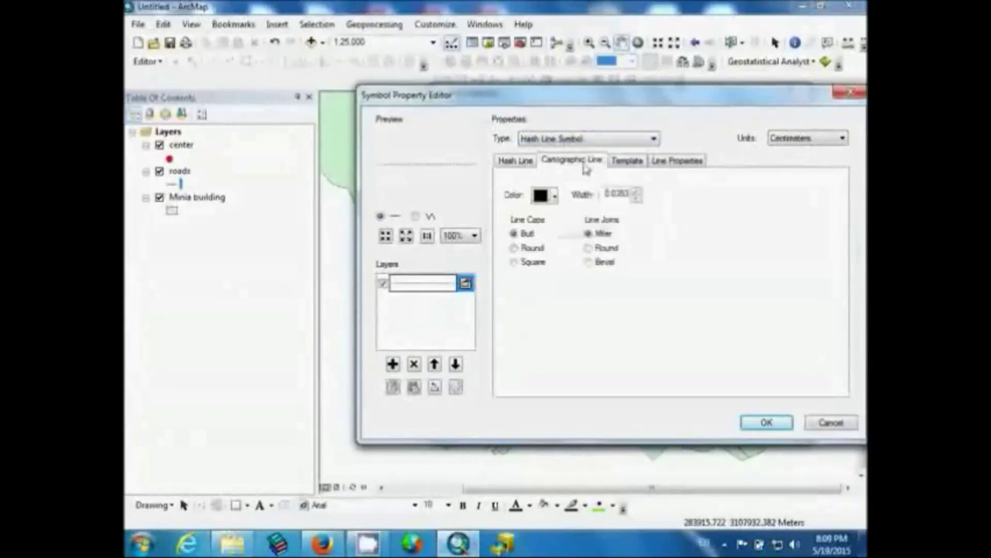
{"action": "left_click", "coordinate": [627, 162]}
{"action": "left_click", "coordinate": [674, 161]}
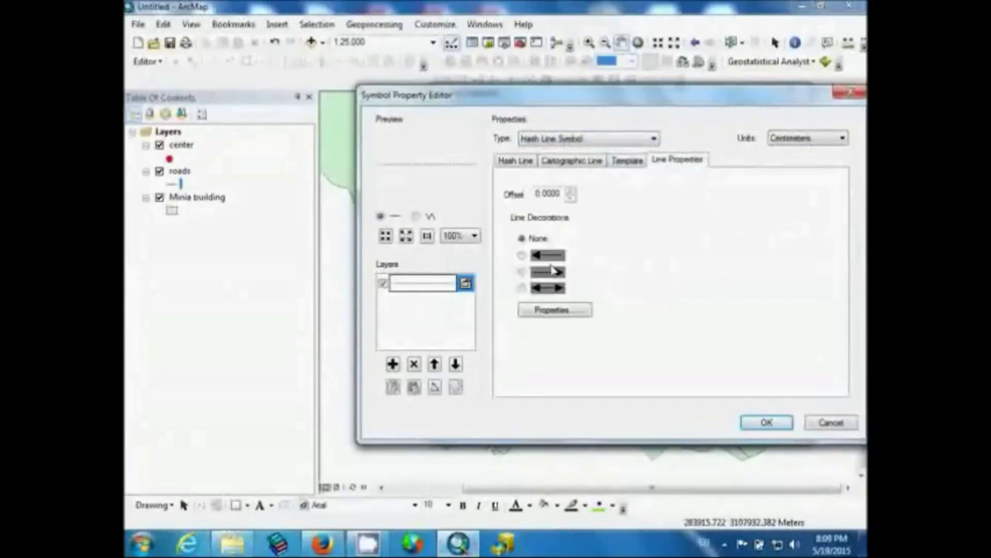
Step: Try the Cartographic Line Symbol type for the roads line, inspect its template settings, and return to Simple Line Symbol
{"action": "left_click", "coordinate": [548, 144]}
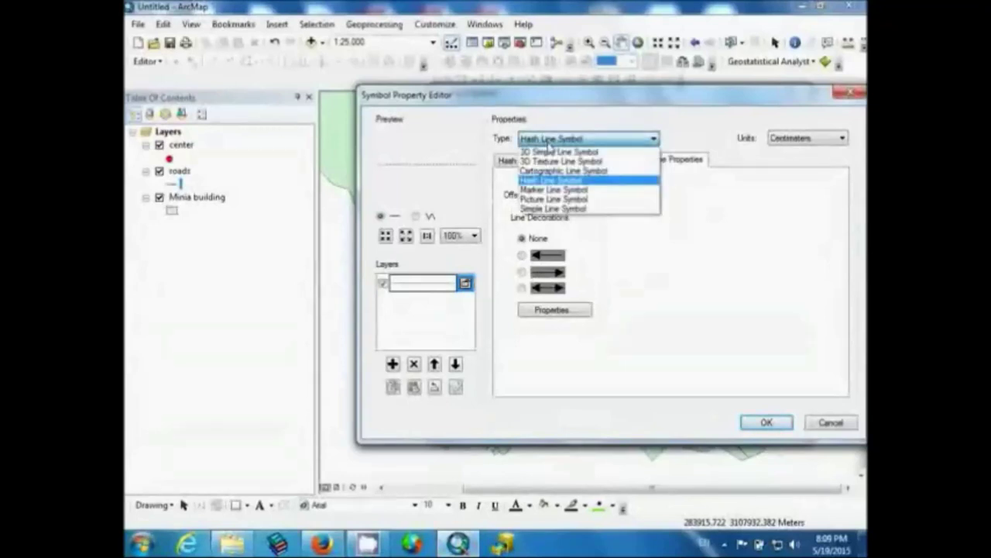
{"action": "left_click", "coordinate": [553, 171]}
{"action": "left_click", "coordinate": [532, 165]}
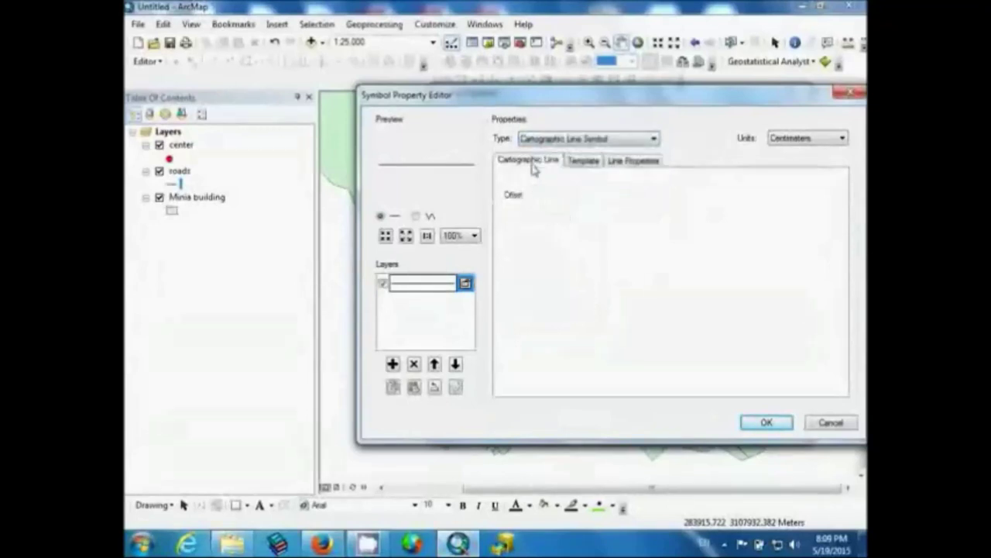
{"action": "left_click", "coordinate": [581, 161]}
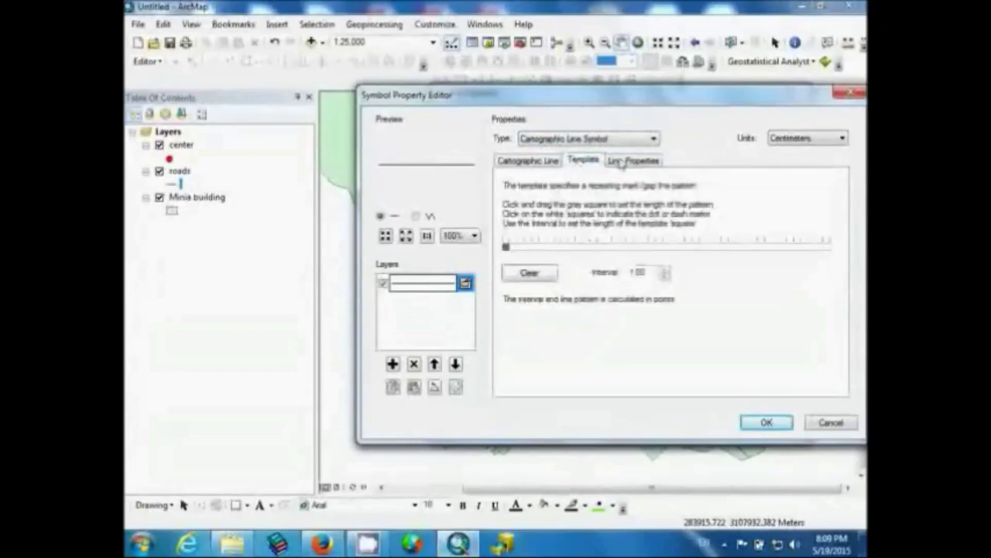
{"action": "left_click", "coordinate": [528, 161]}
{"action": "left_click", "coordinate": [544, 140]}
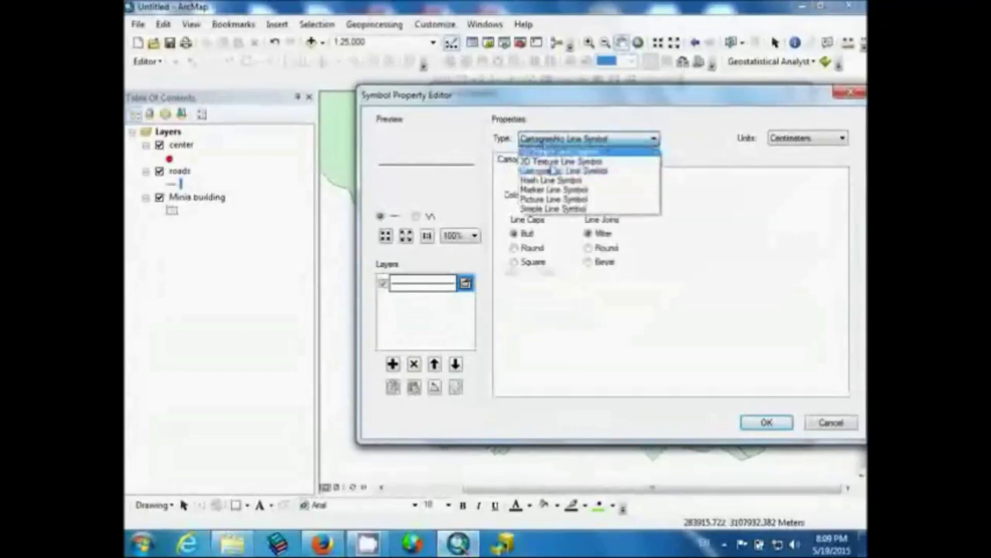
{"action": "left_click", "coordinate": [573, 209]}
{"action": "left_click", "coordinate": [513, 159]}
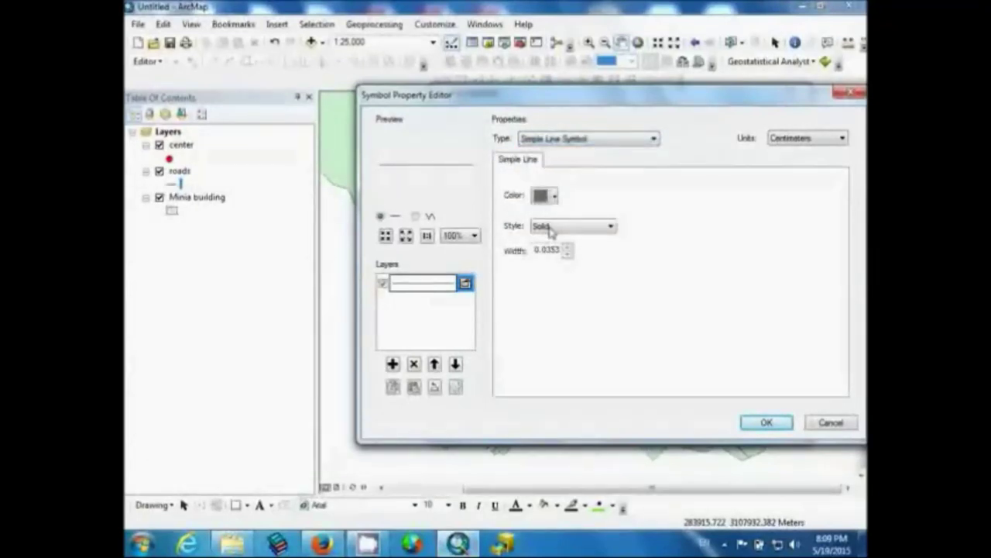
Step: Change the symbol type of the roads line
{"action": "left_click", "coordinate": [573, 140]}
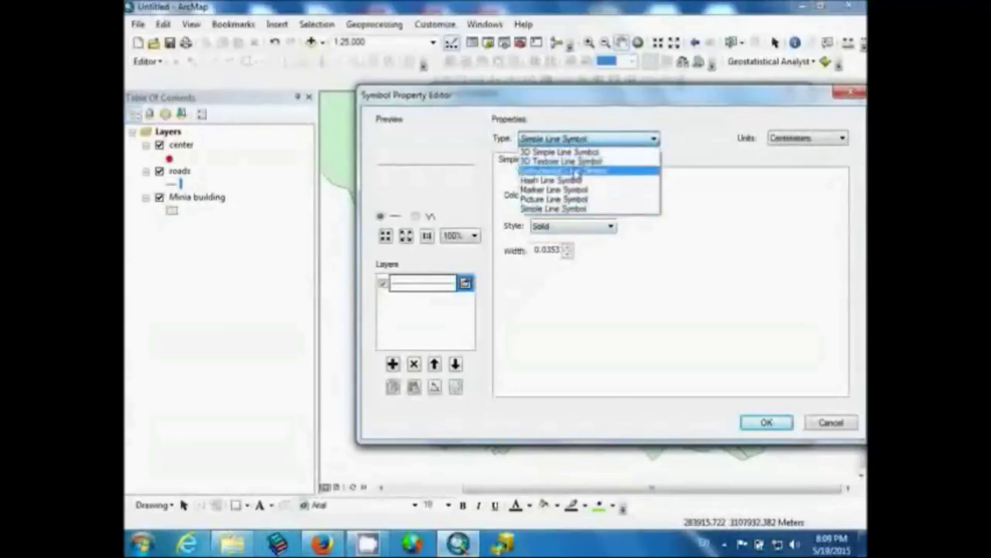